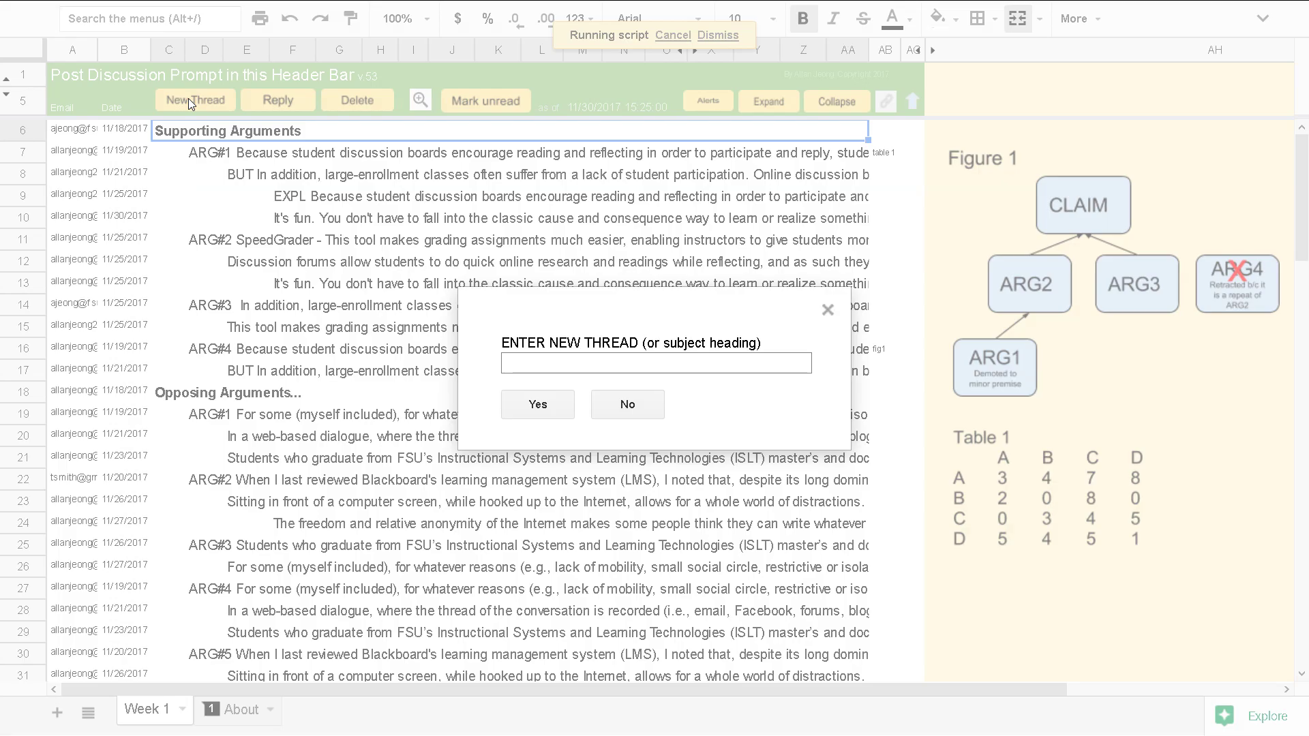
- Post a new thread titled "ARG" and add the reply "EXPL dddd" to it
text(ARG)
click(549, 406)
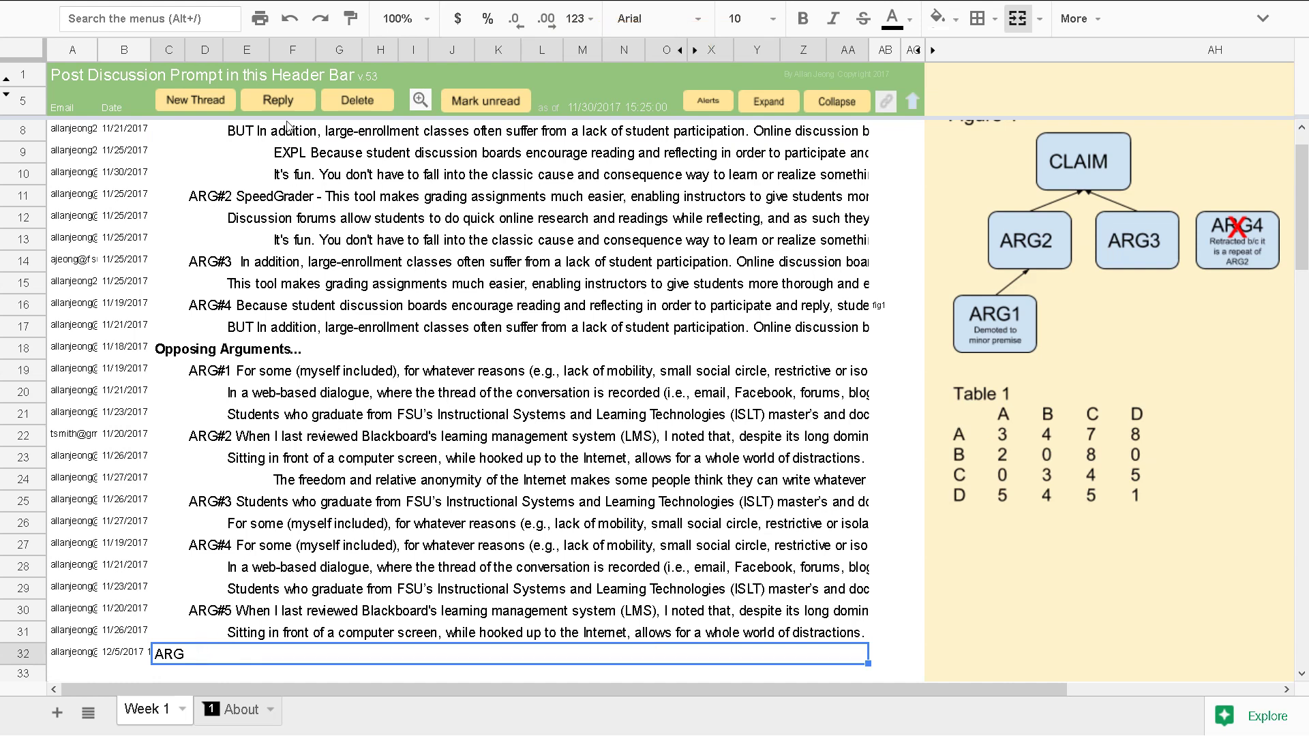
click(281, 100)
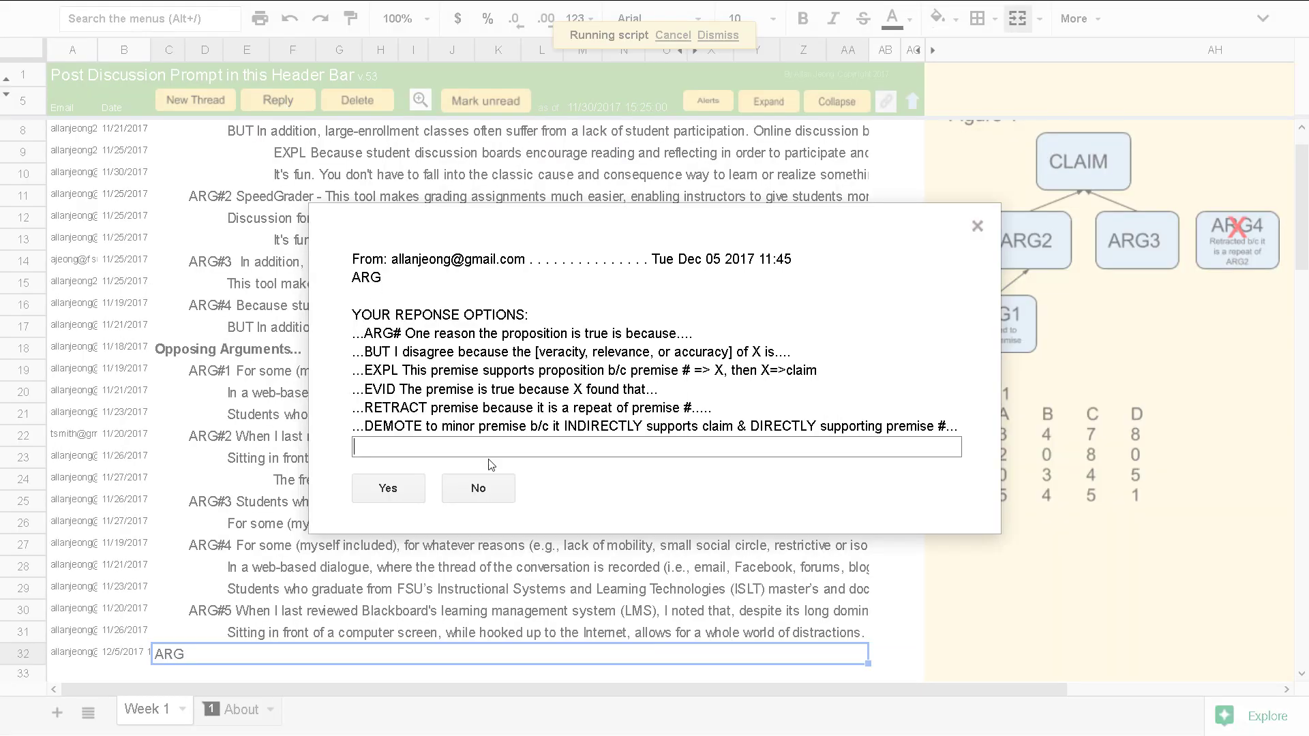
text(EXPL dddd)
click(388, 490)
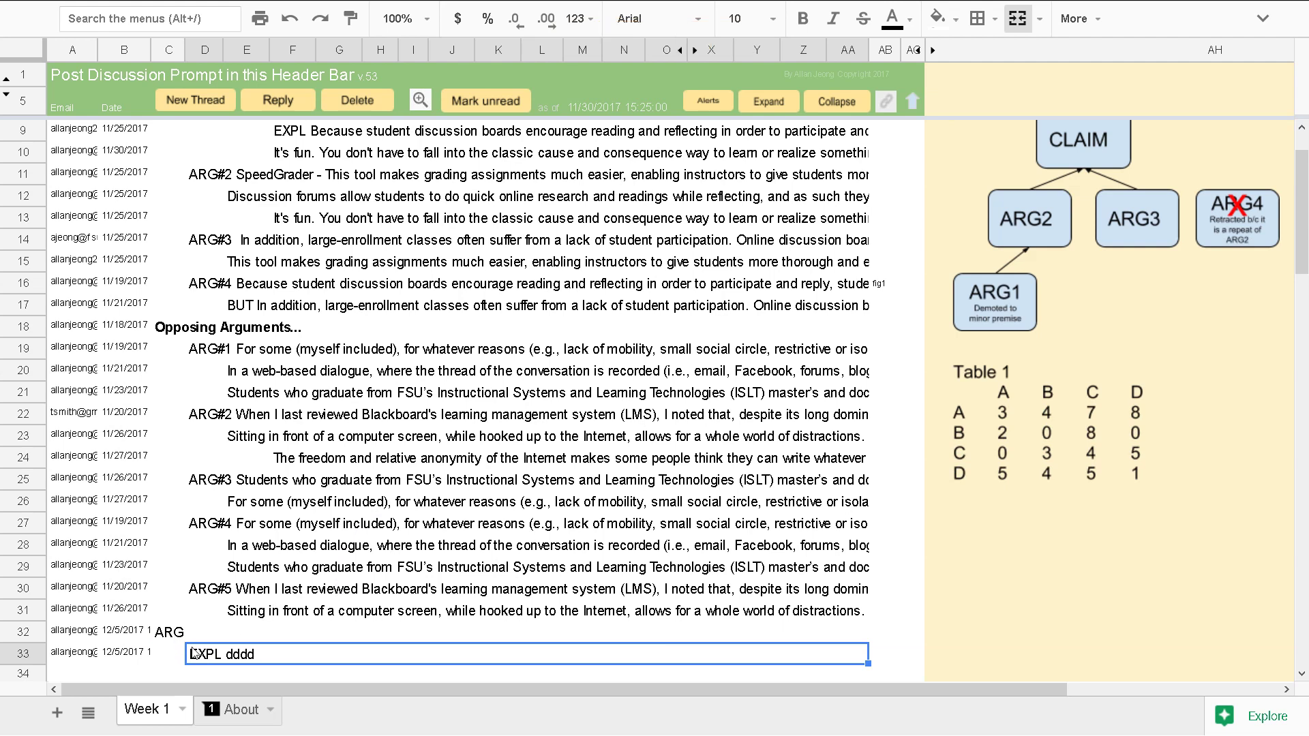
- Reply to the ARG#1 post under Supporting Arguments with "BUT xxxxxx"
click(285, 220)
key(Up)
key(Up)
key(Up)
key(Up)
key(Up)
key(Up)
key(Up)
key(Up)
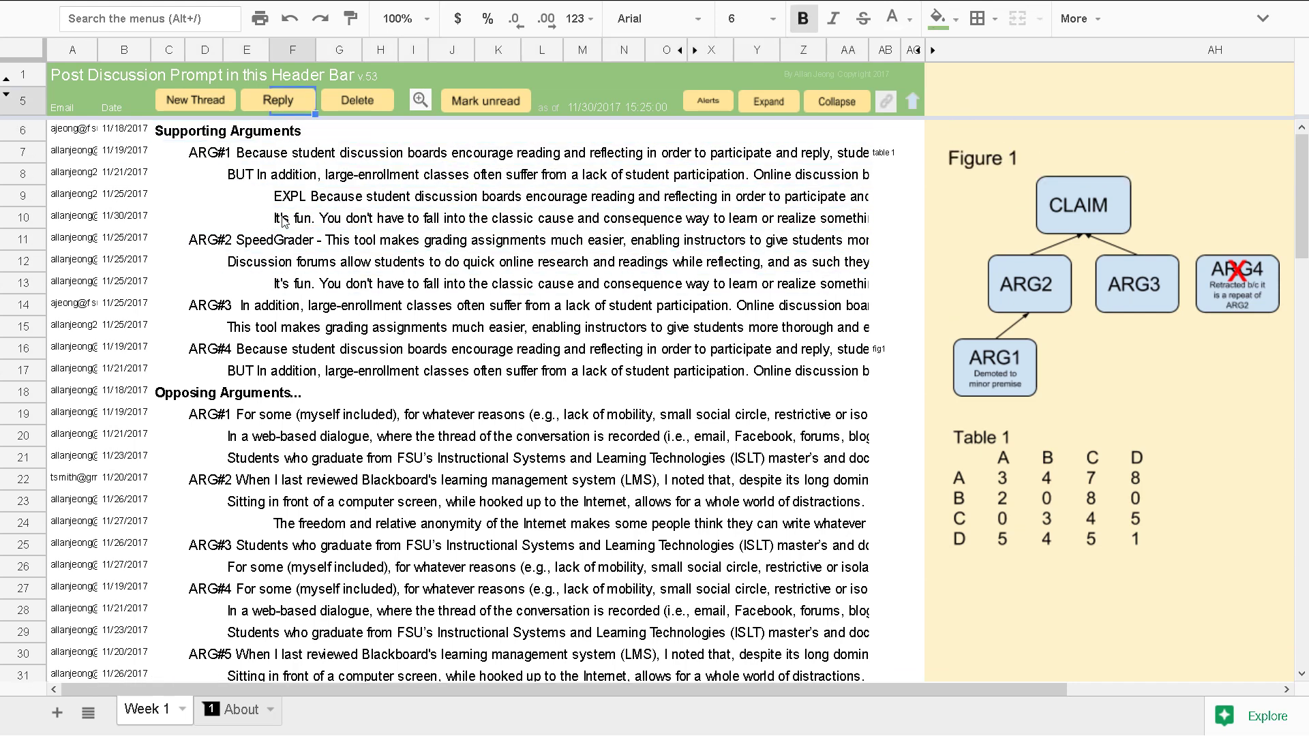
click(229, 159)
click(293, 101)
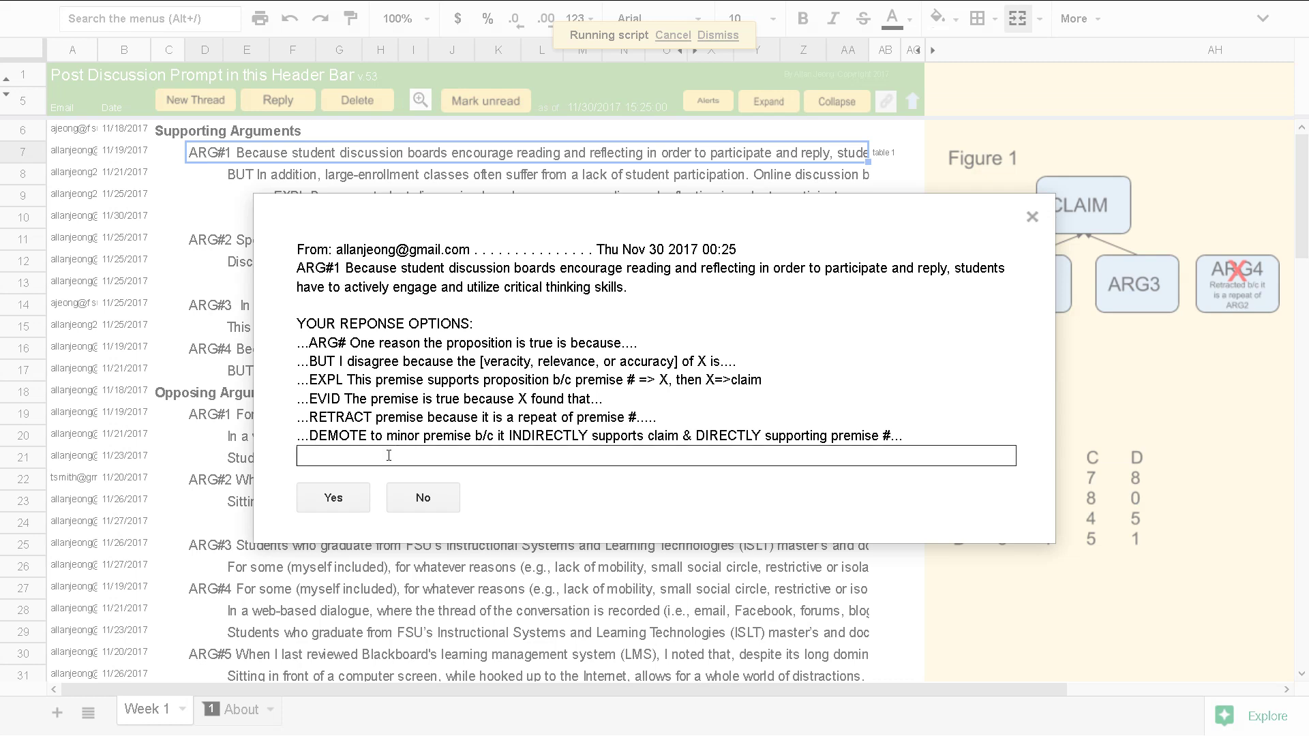
text(BUT xxxxxx)
click(361, 508)
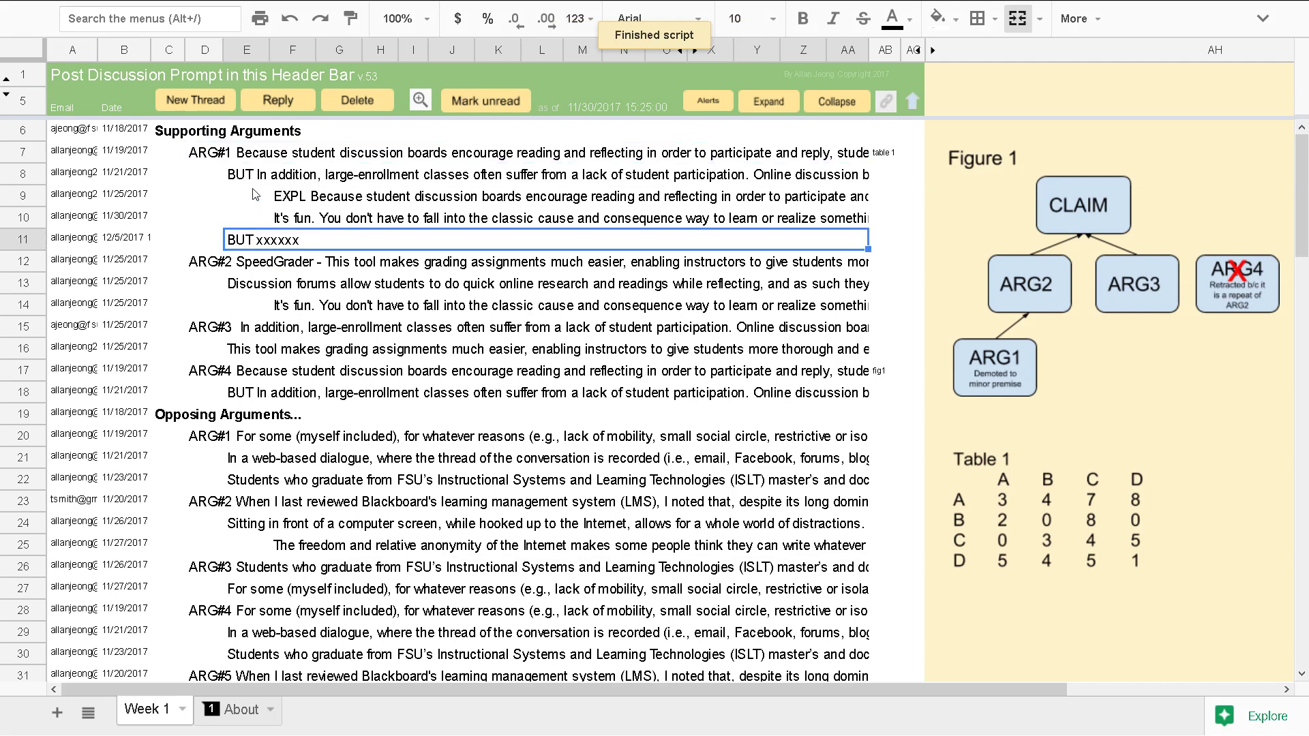
- View the response options in the reply window for the "BUT xxxxxx" post and dismiss it without replying
click(280, 99)
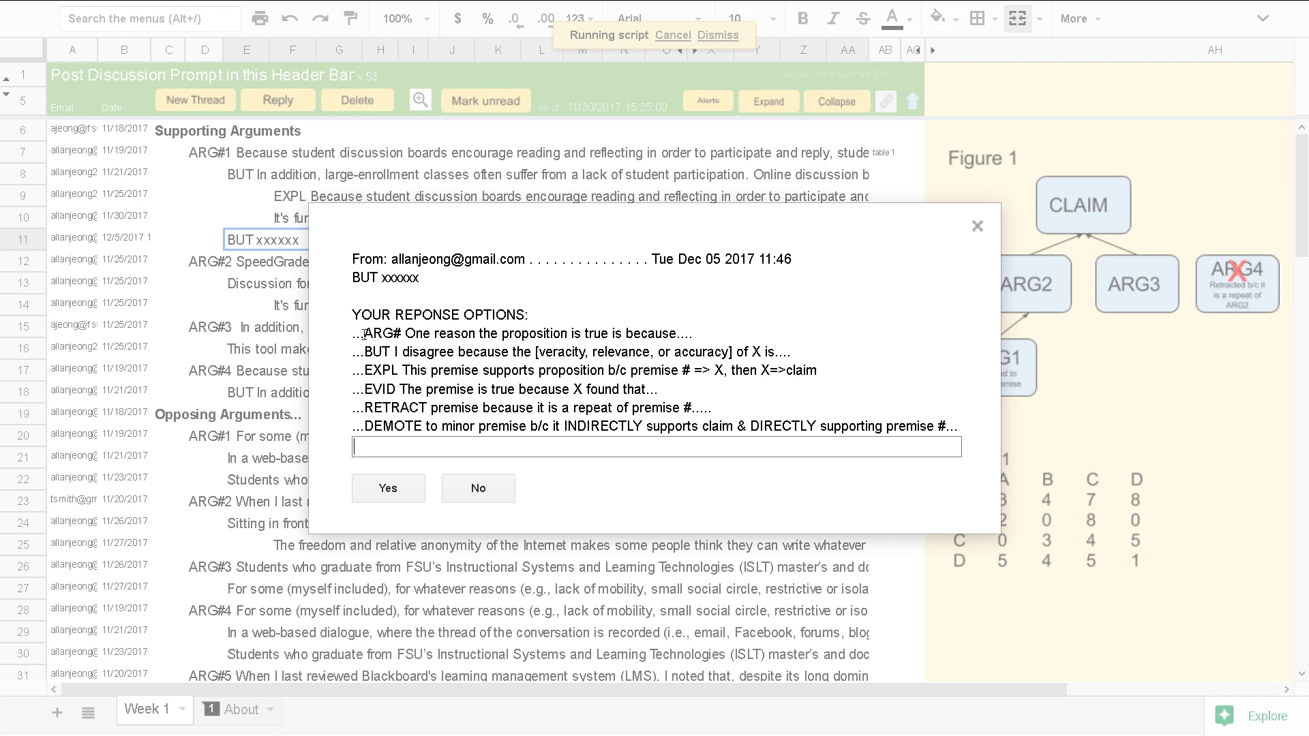
click(471, 490)
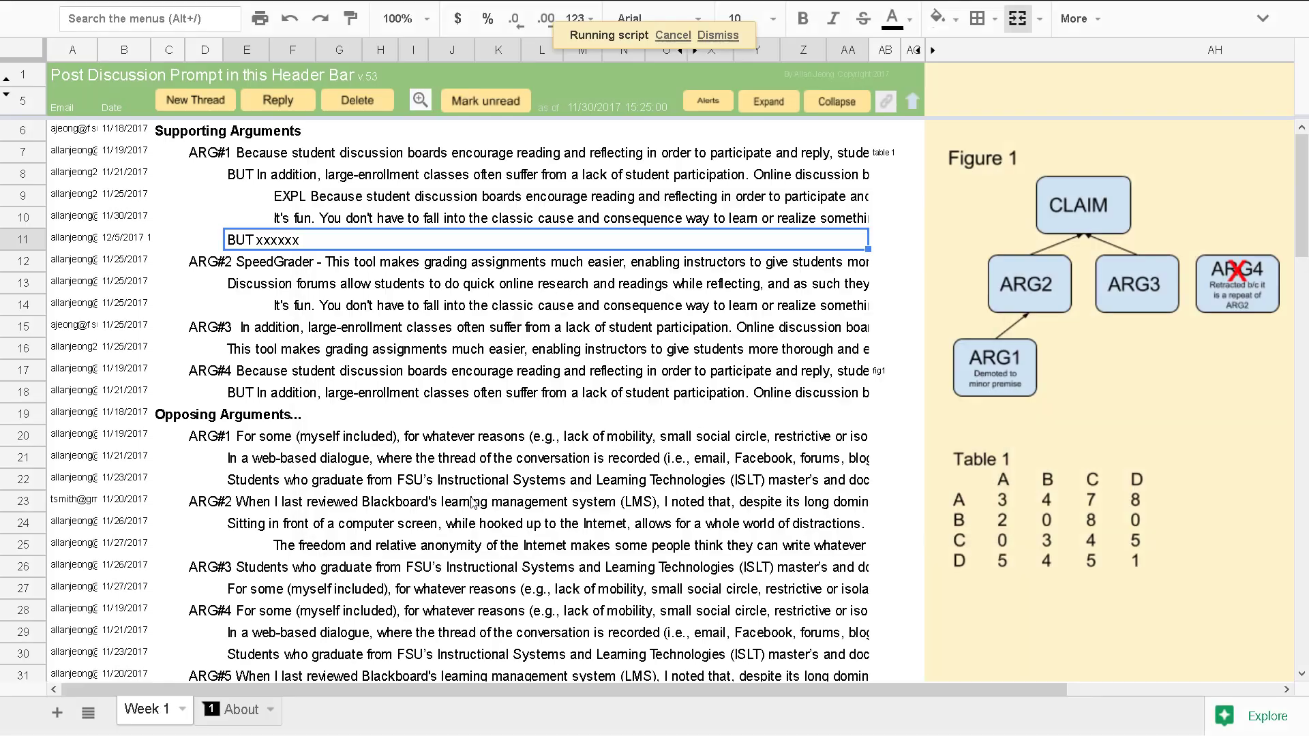
- Reveal the hidden forum rows above the posts and inspect the Prompts and Settings cells
click(8, 94)
click(67, 123)
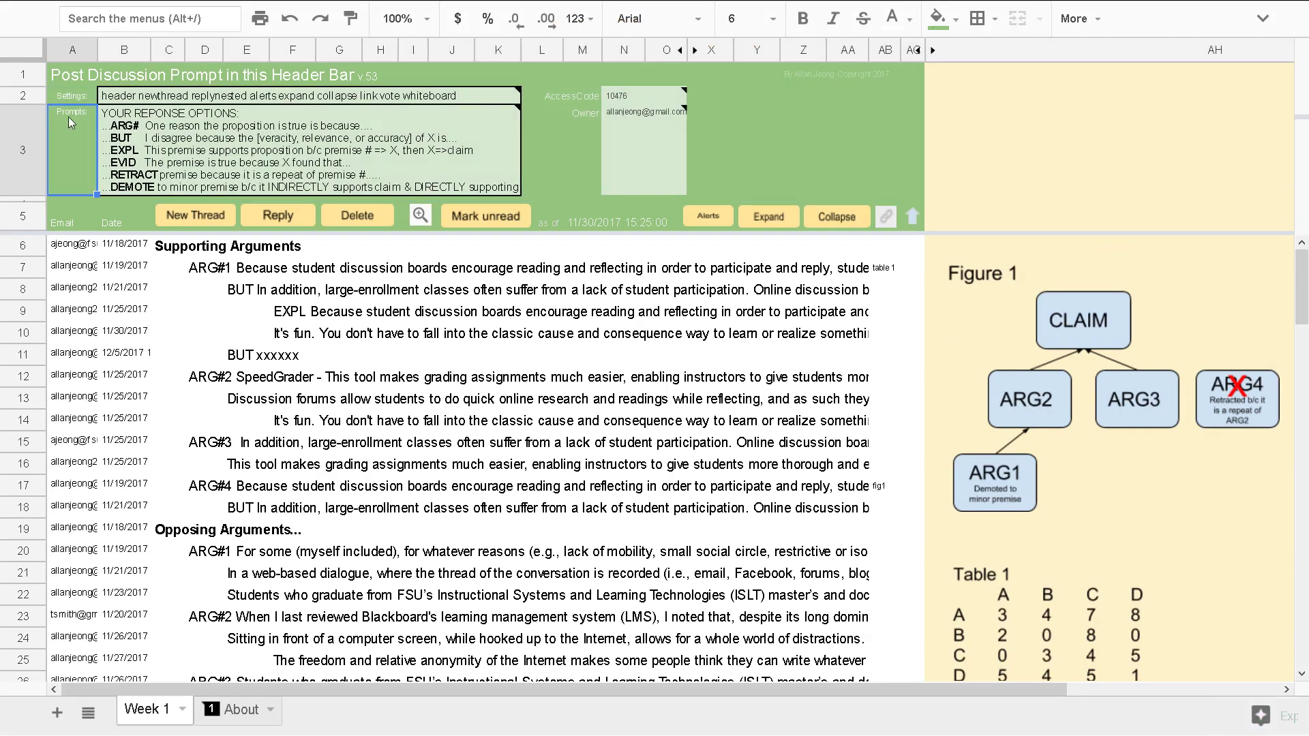
mouse_move(144, 153)
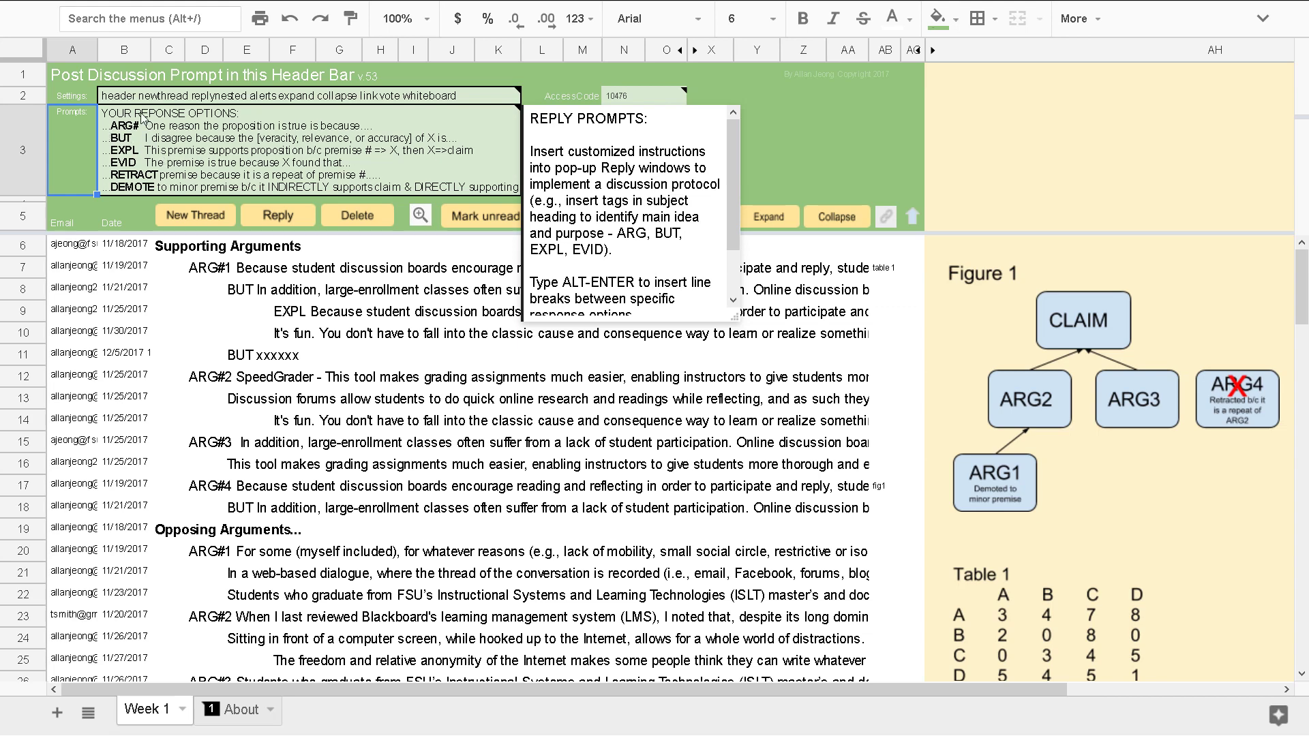
click(156, 119)
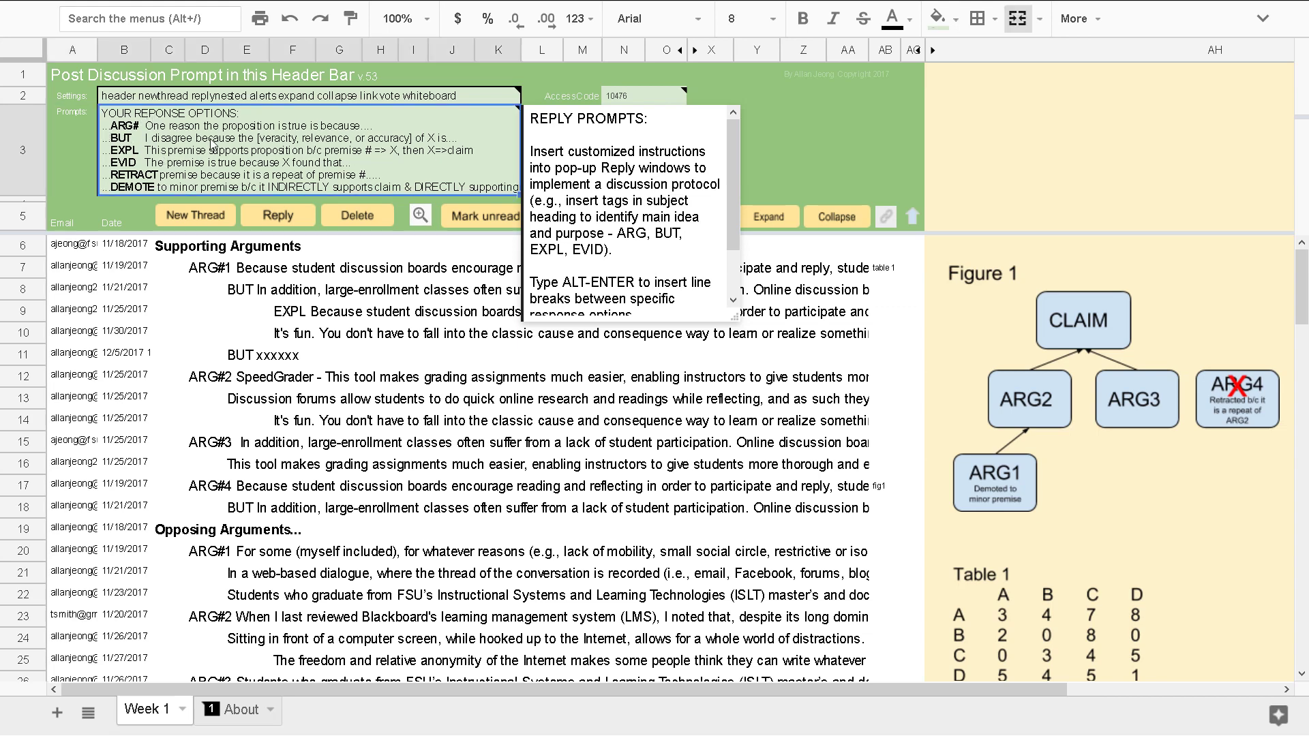
click(250, 315)
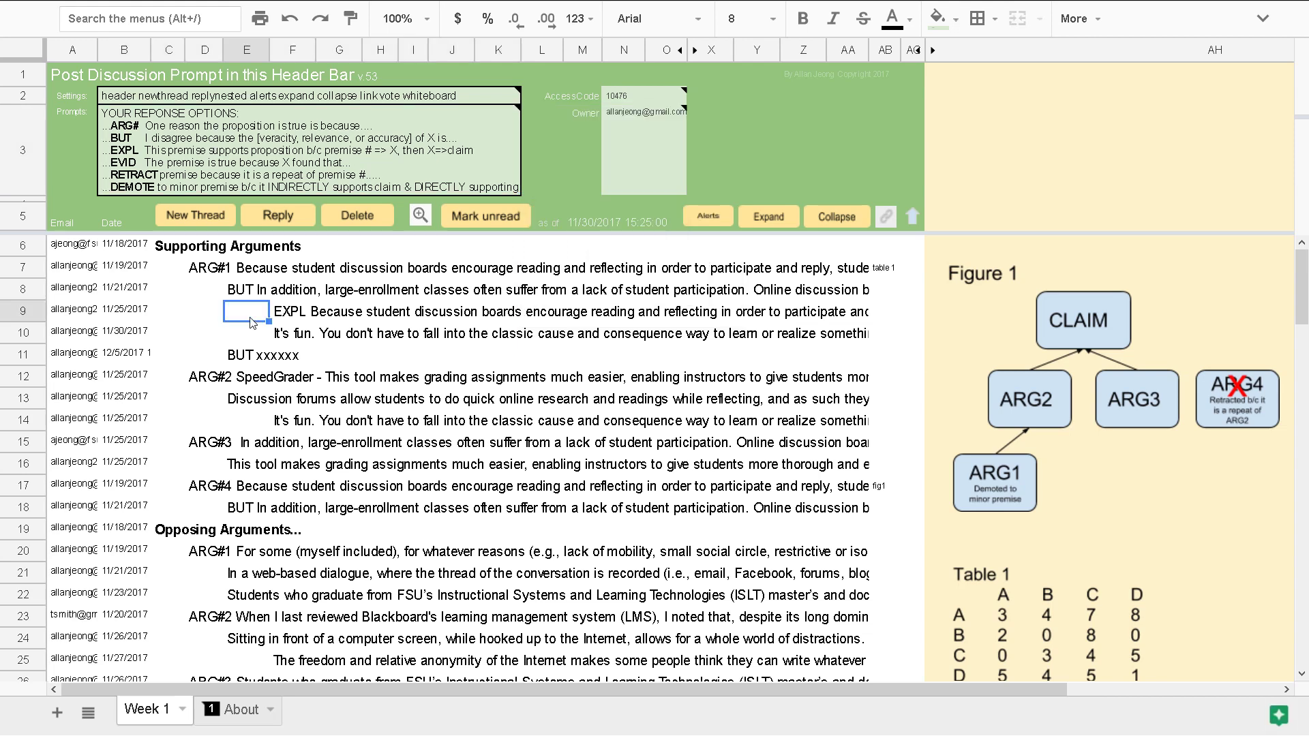
click(190, 98)
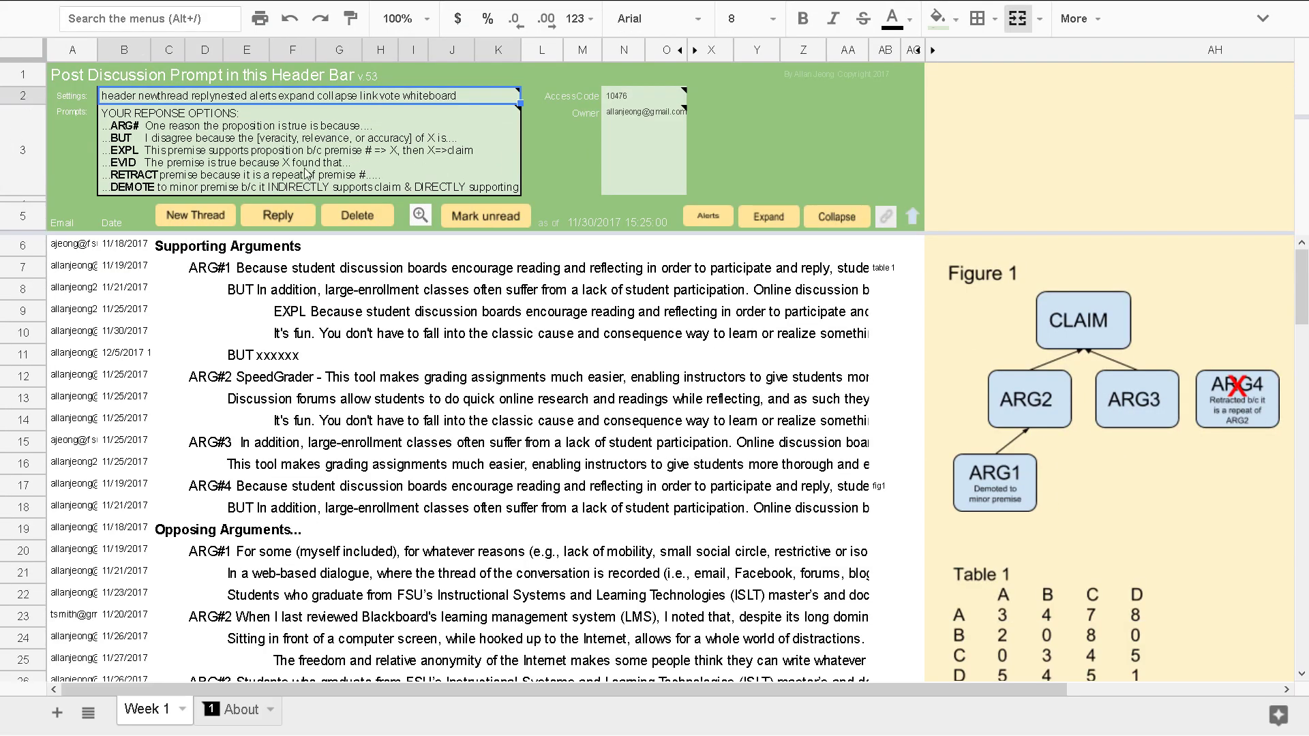
click(336, 384)
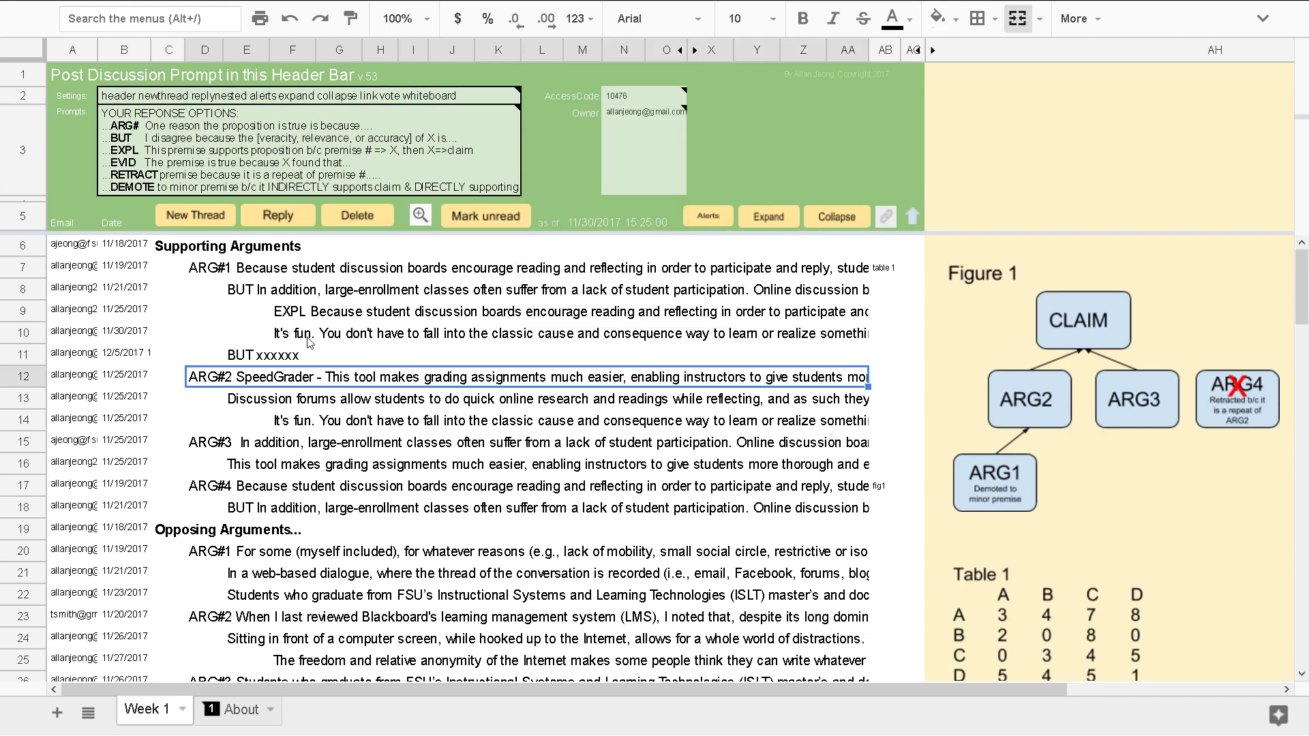
- Try to delete the "BUT In addition, large-enrollment classes" reply in row 8 under ARG#1
click(279, 293)
click(353, 227)
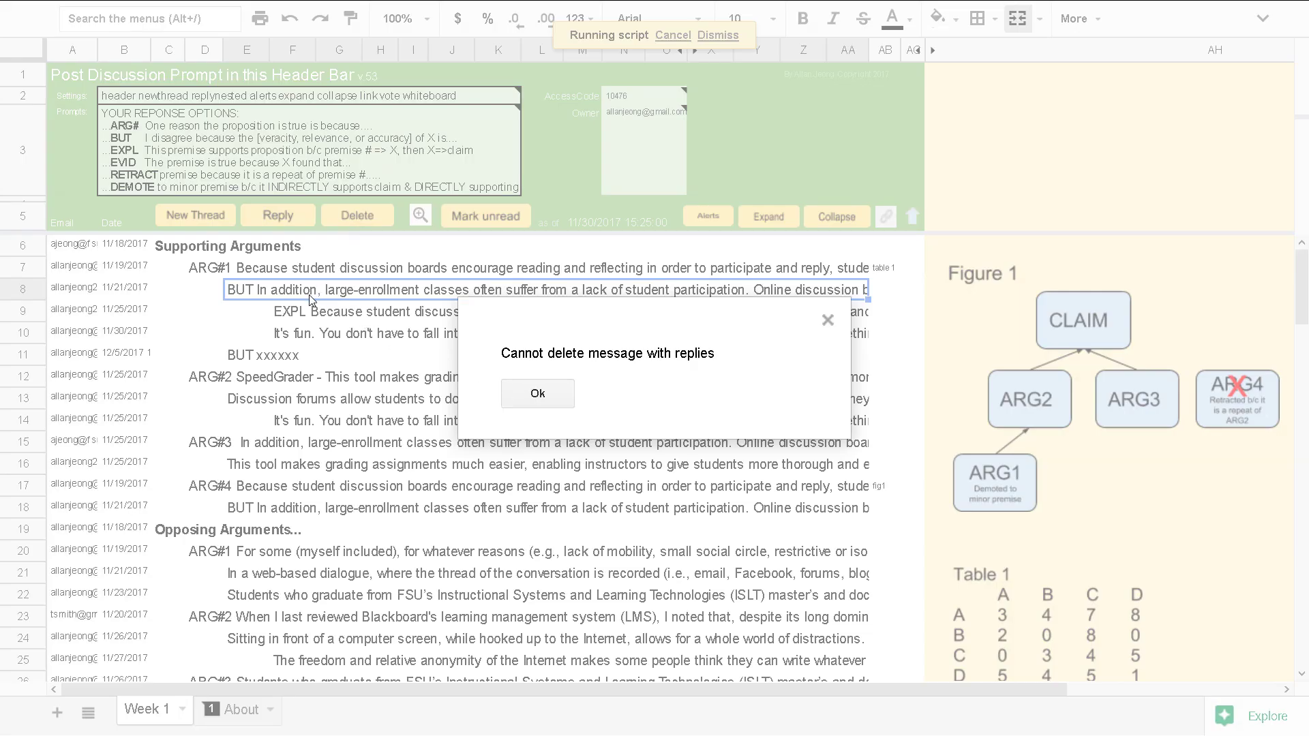
click(526, 395)
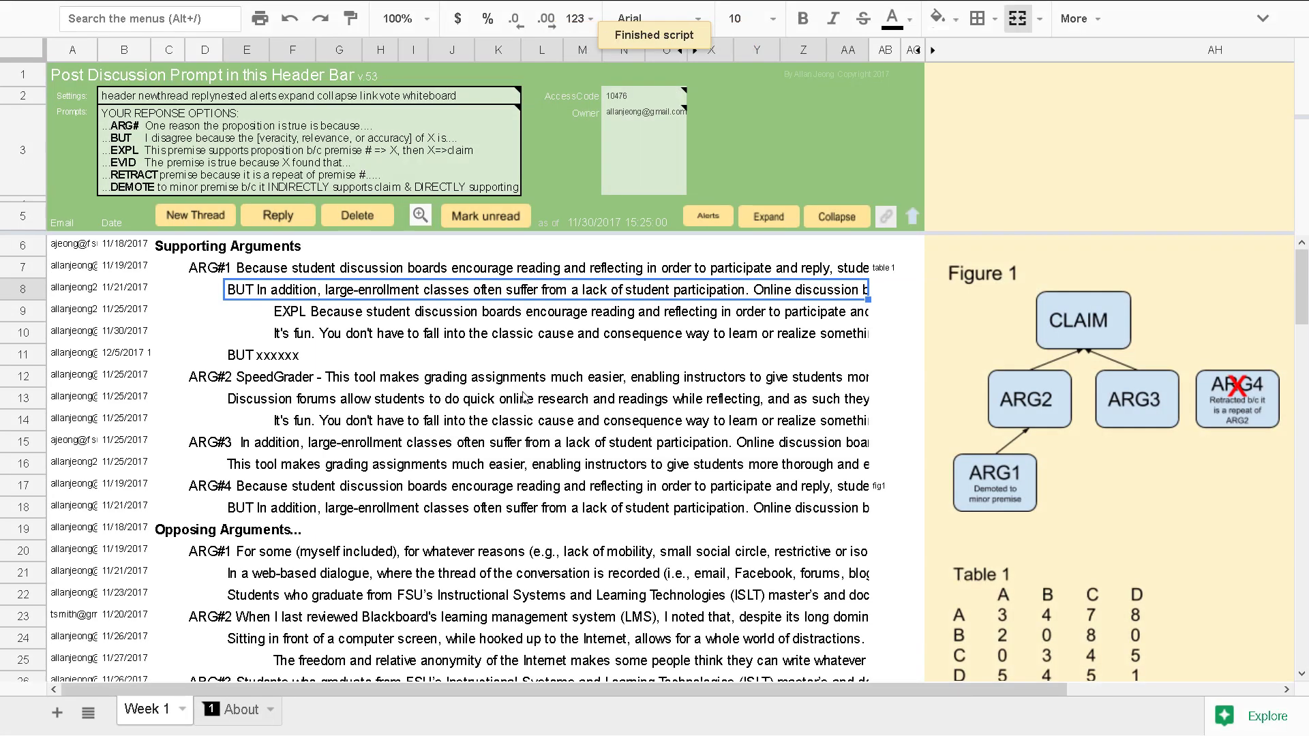
- Delete the "BUT xxxxxx" reply under ARG#1
click(272, 359)
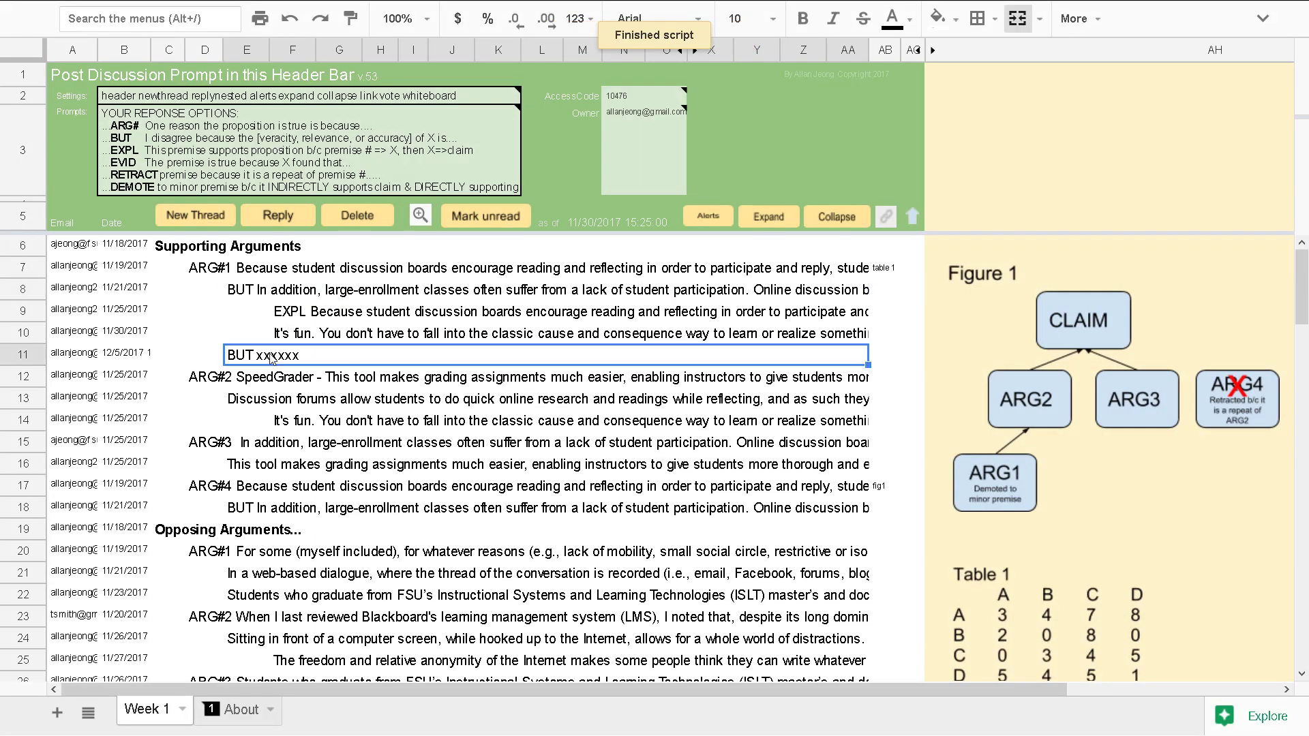
click(368, 218)
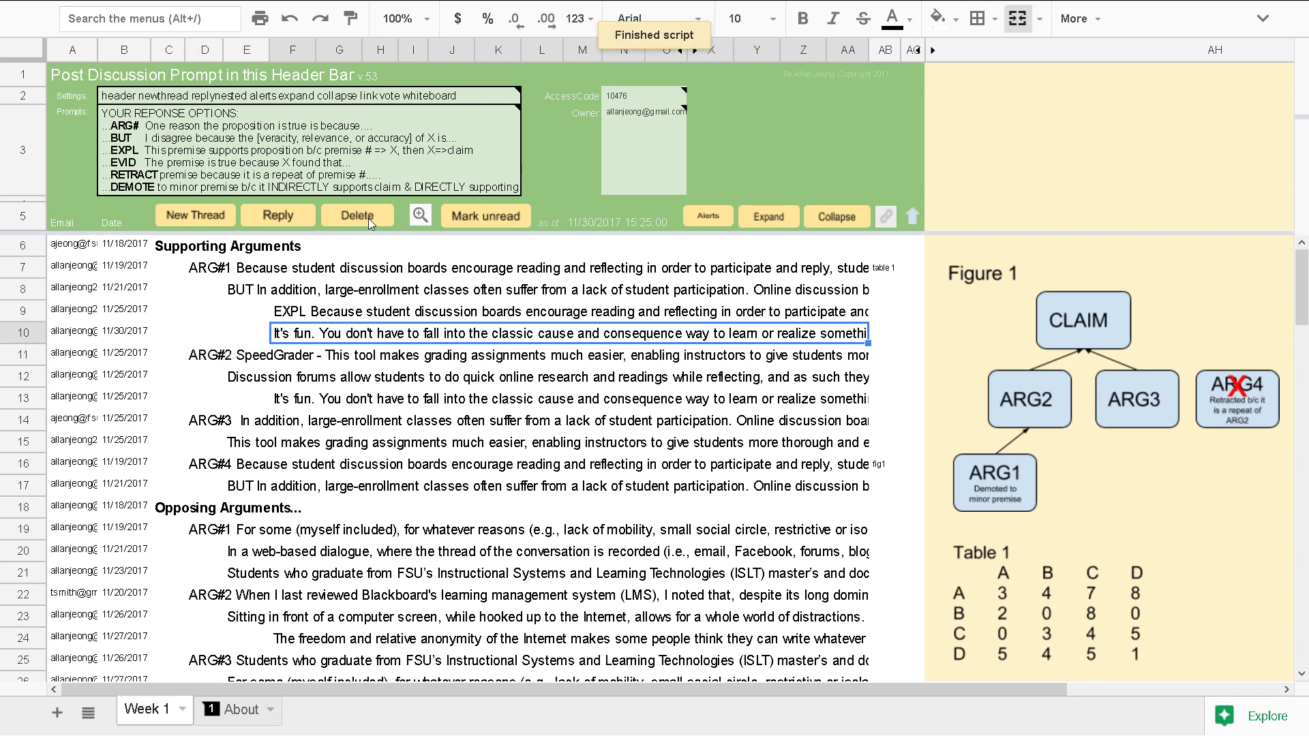
- Add the tag "protect" between replynested and alerts in the forum's Settings cell
click(85, 182)
click(304, 99)
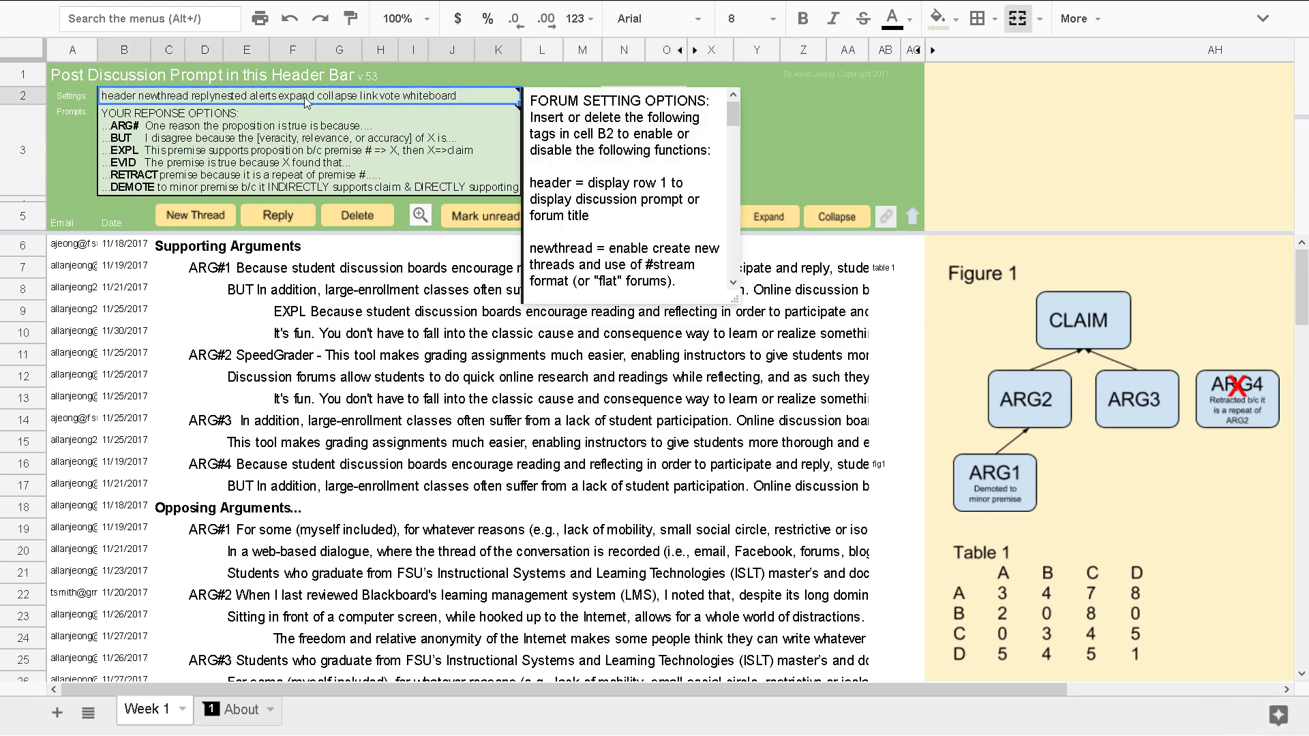
double_click(252, 97)
text(protect)
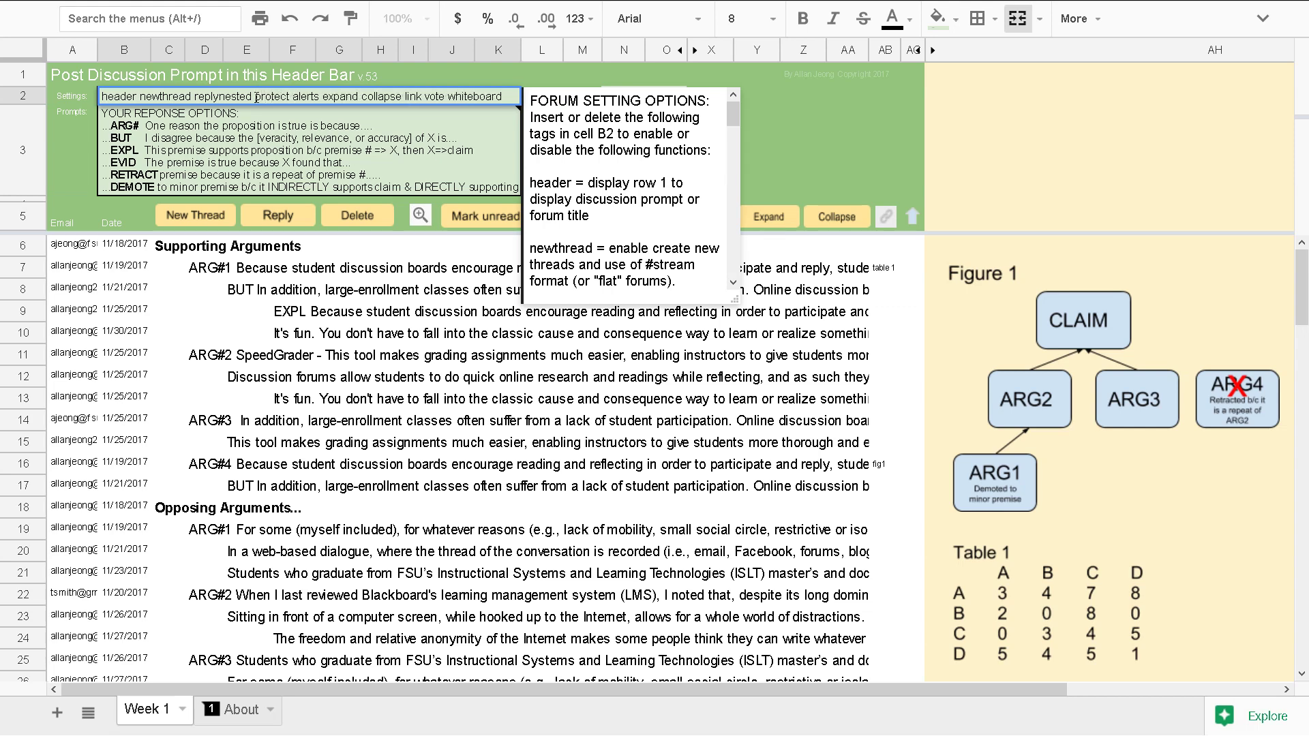
click(351, 360)
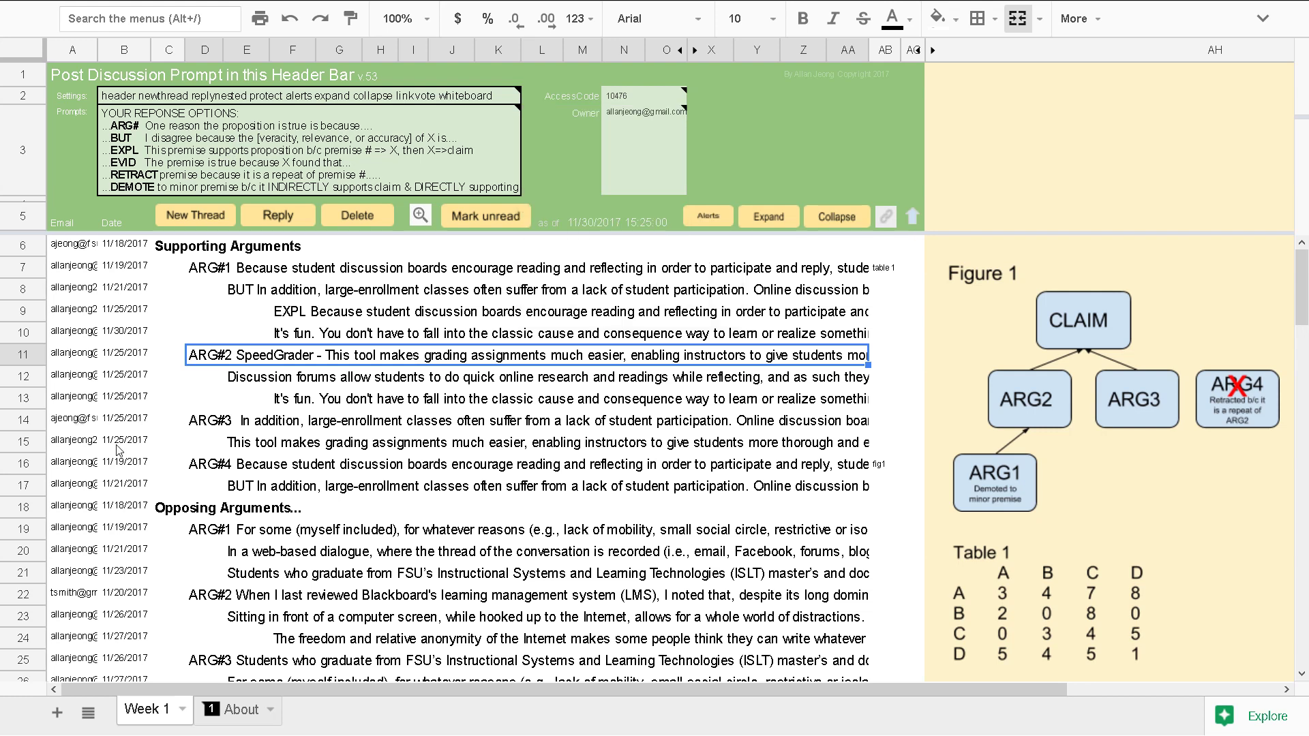
- Try to delete the "This tool makes grading assignments" reply in row 15 under ARG#3
click(243, 447)
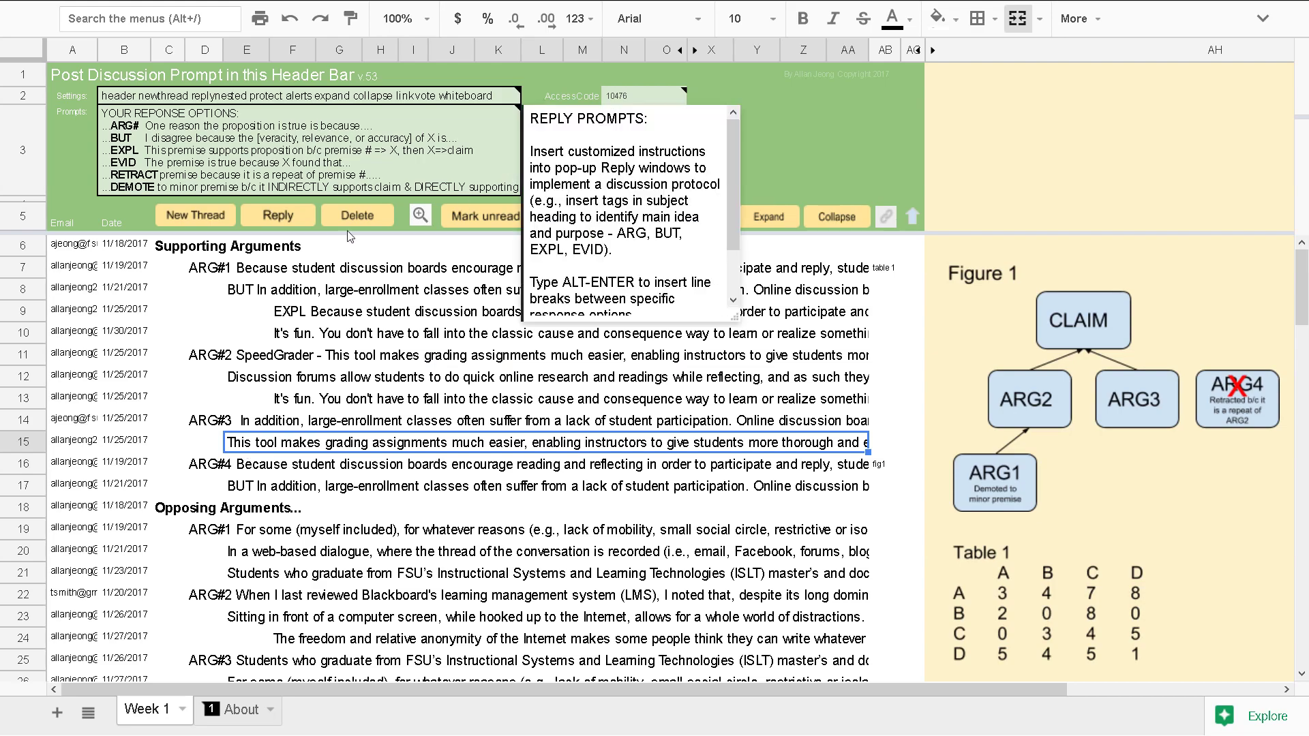
click(355, 214)
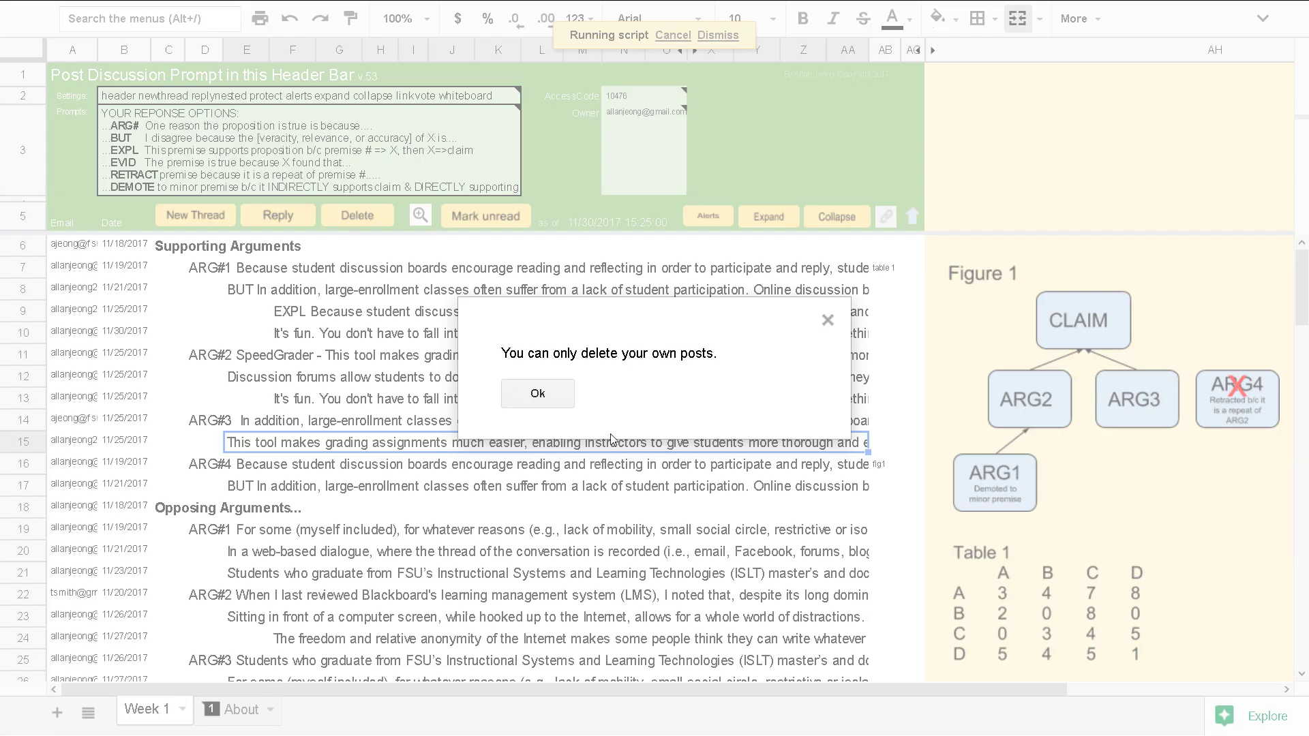
click(551, 396)
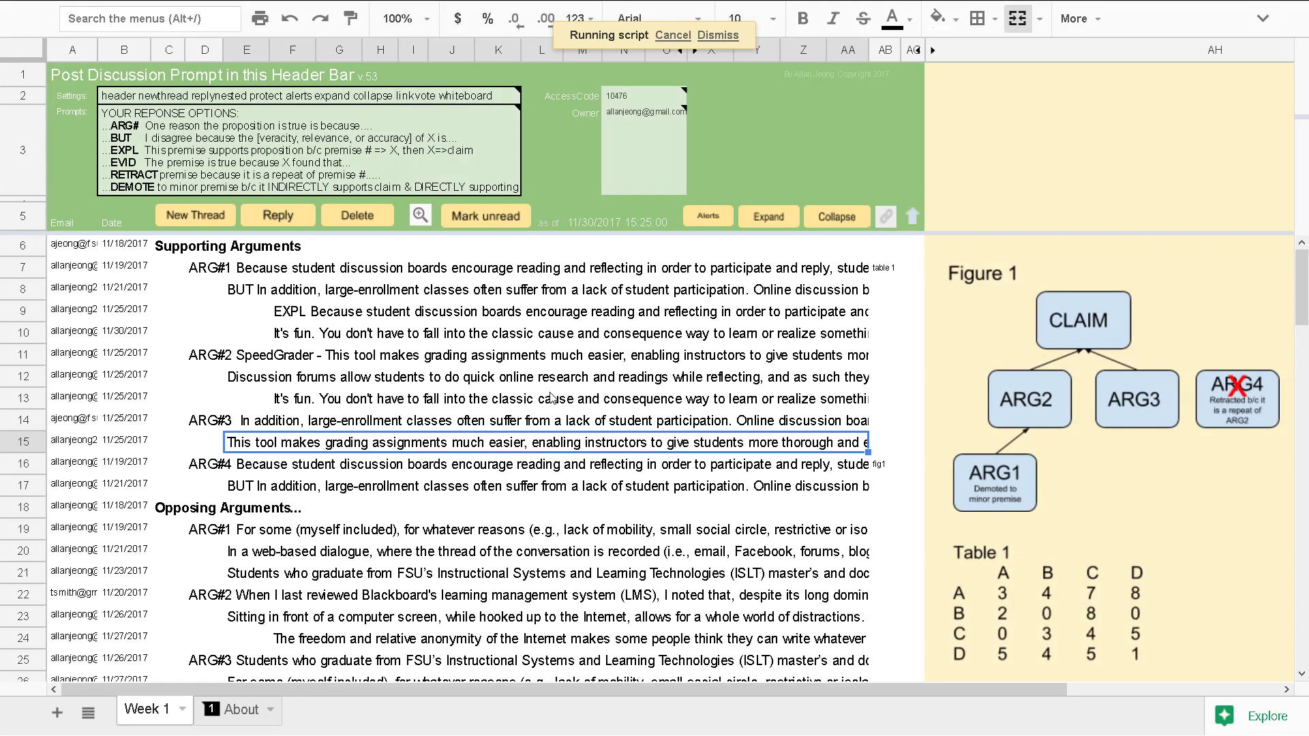
- Remove the "protect" tag from the forum's Settings cell
double_click(285, 102)
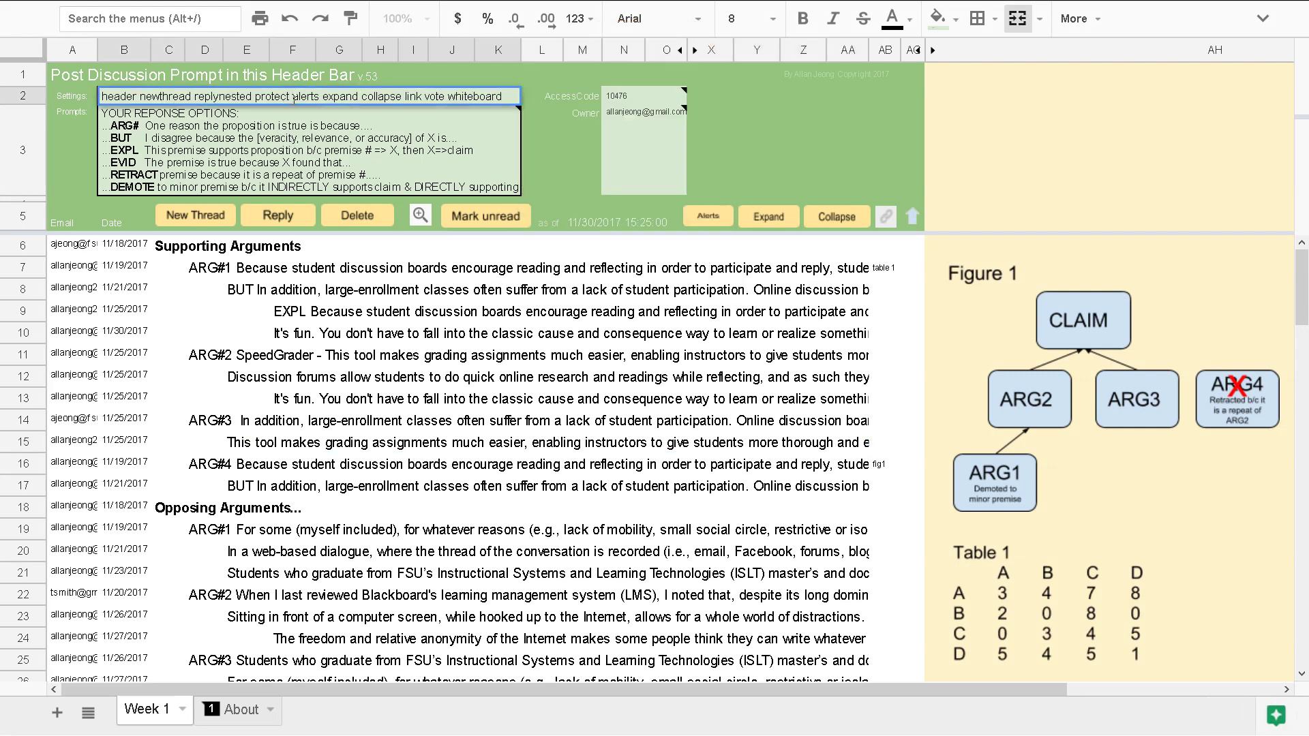
key(BackSpace)
key(BackSpace)
key(BackSpace)
key(BackSpace)
key(BackSpace)
key(BackSpace)
key(BackSpace)
key(BackSpace)
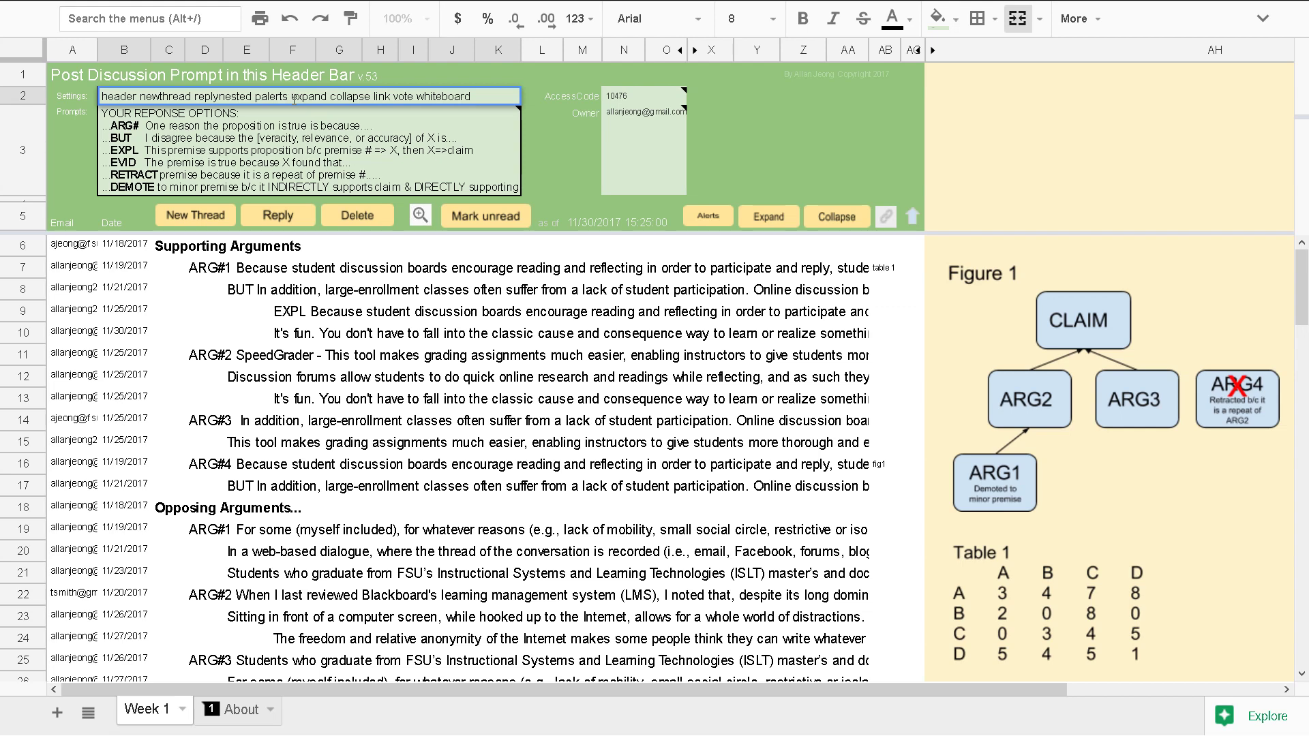
click(273, 271)
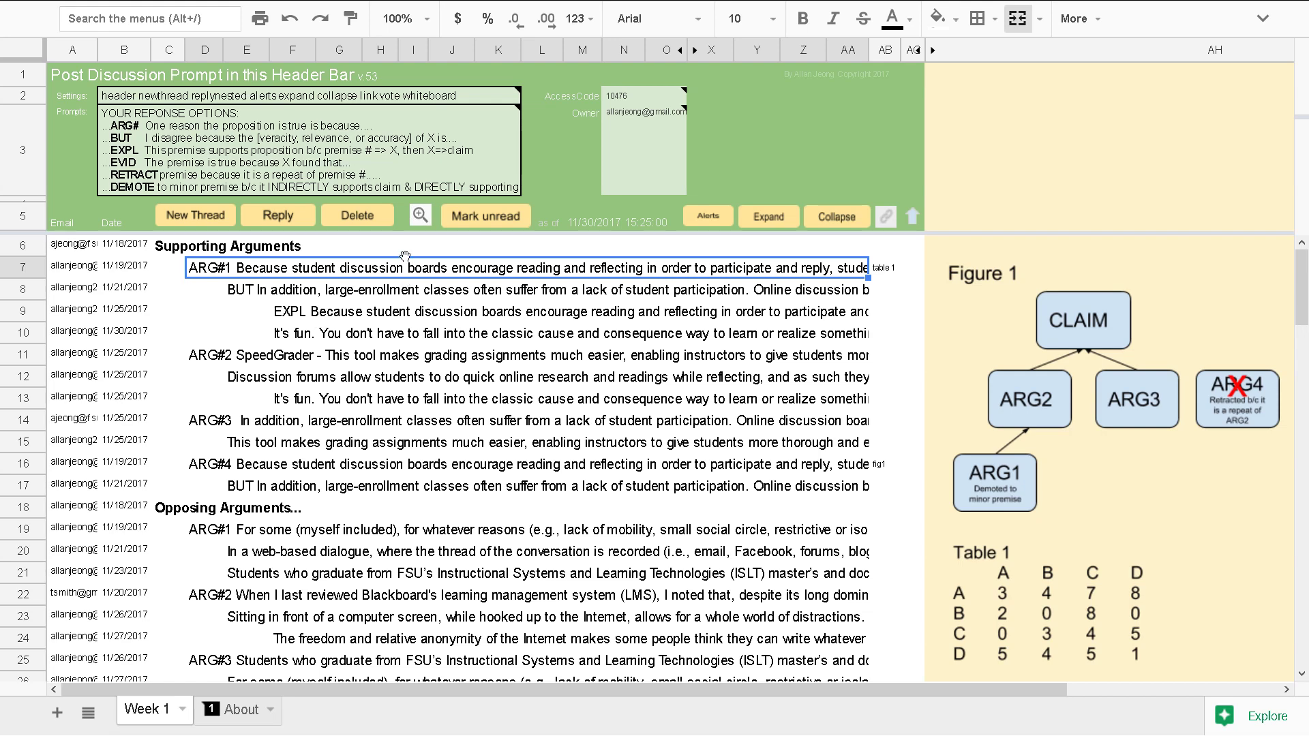
- Read the full text of the posts in rows 12, 11 and 10, and view row 10 in the message pop-up
double_click(293, 384)
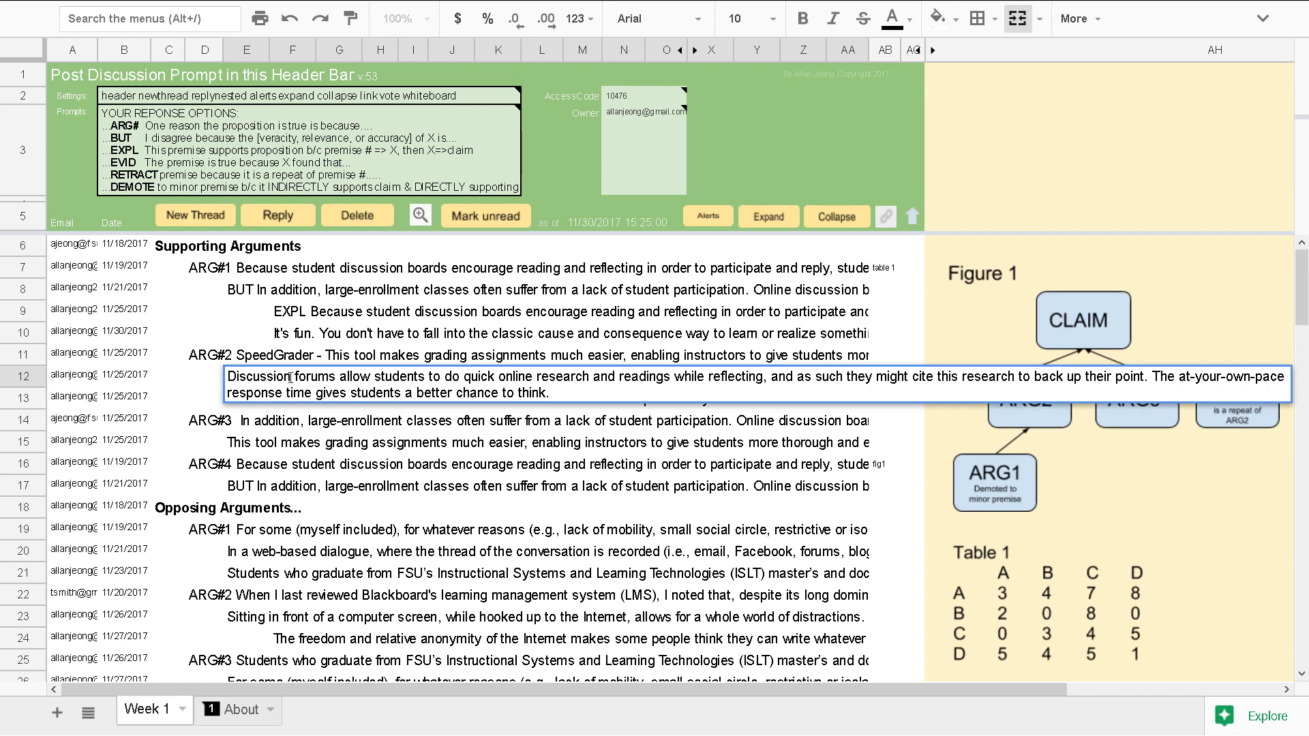
double_click(279, 355)
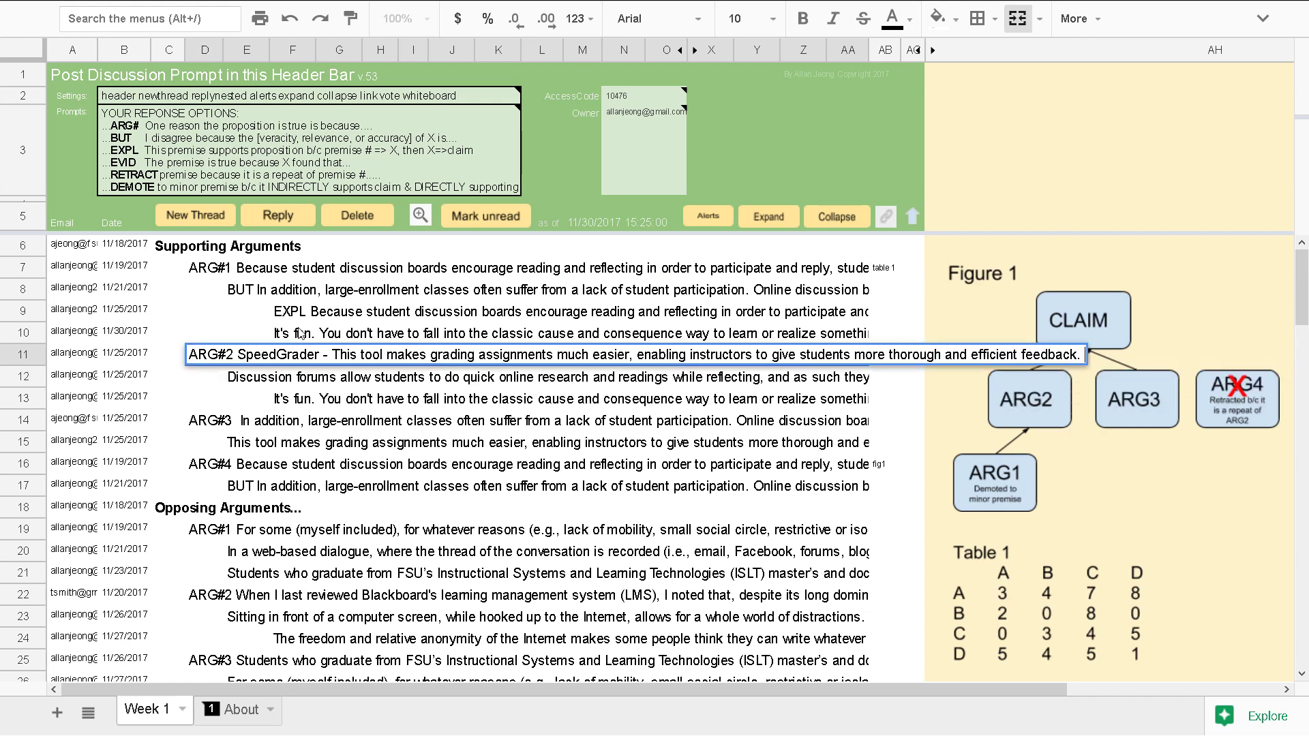
double_click(299, 330)
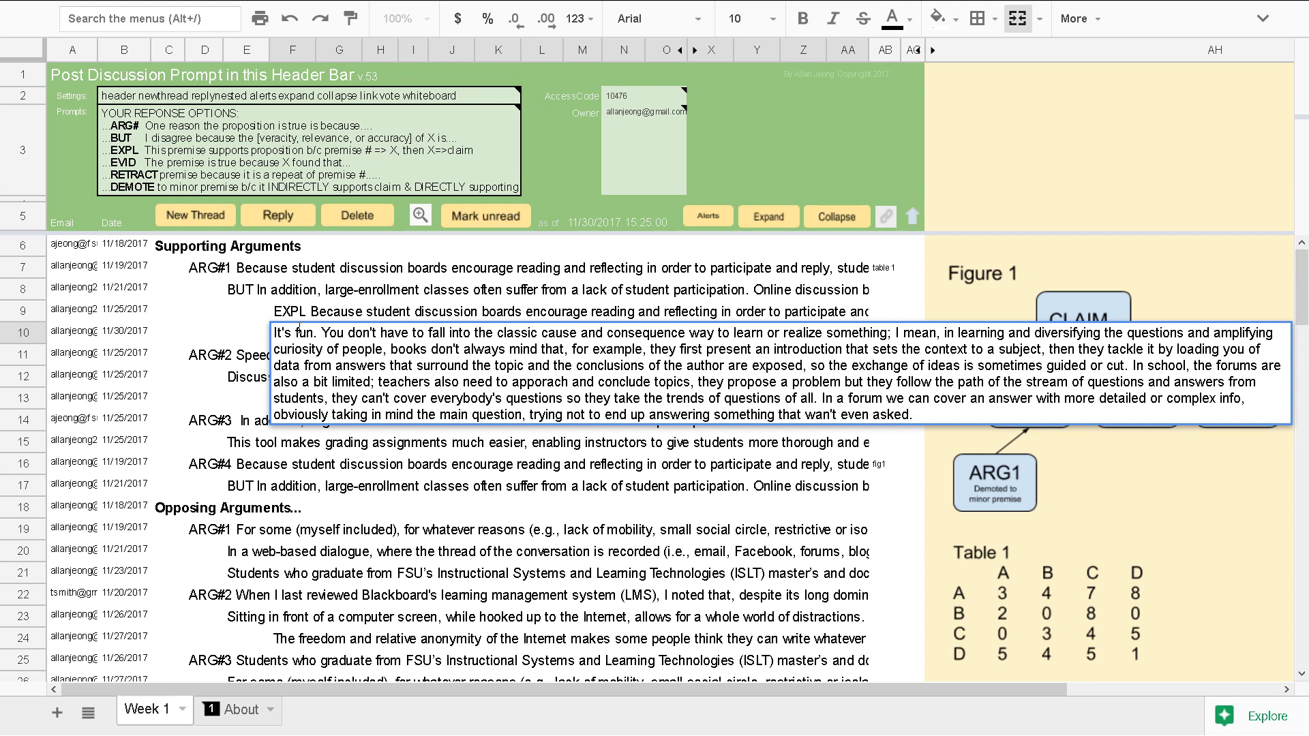
key(Escape)
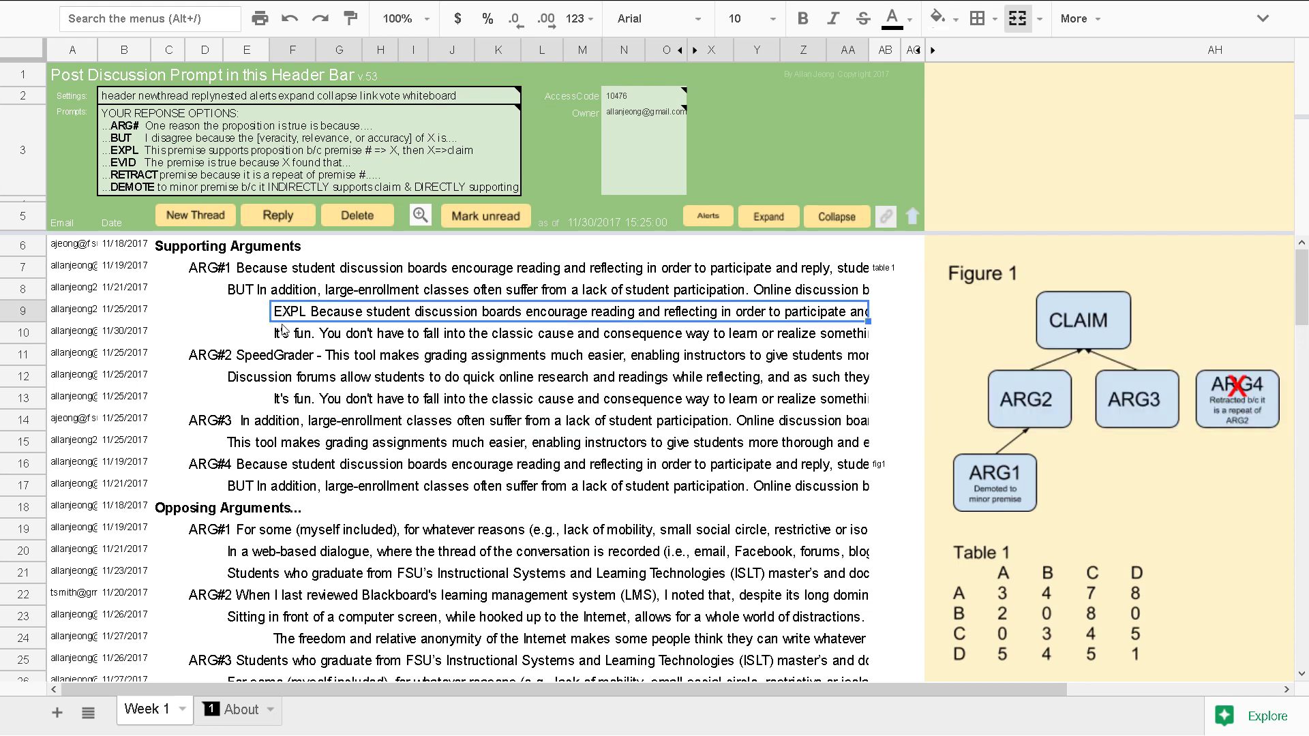
click(425, 219)
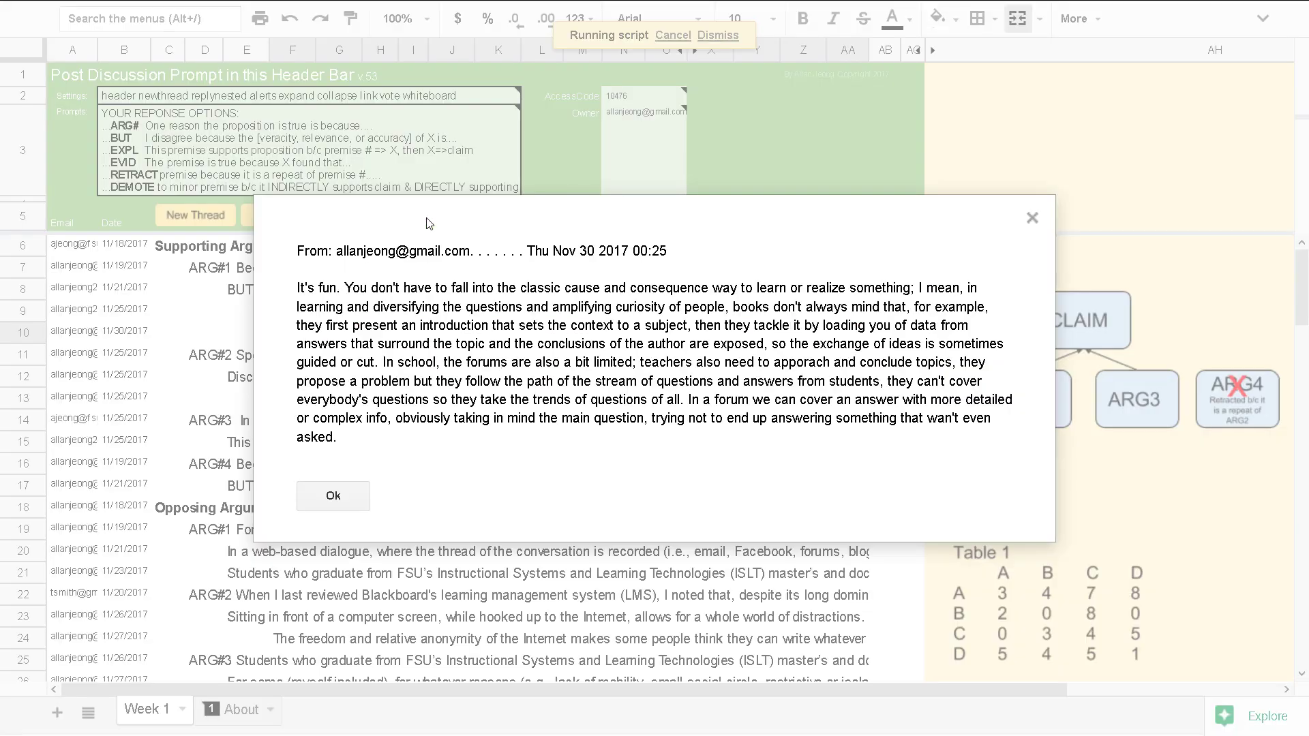
click(334, 497)
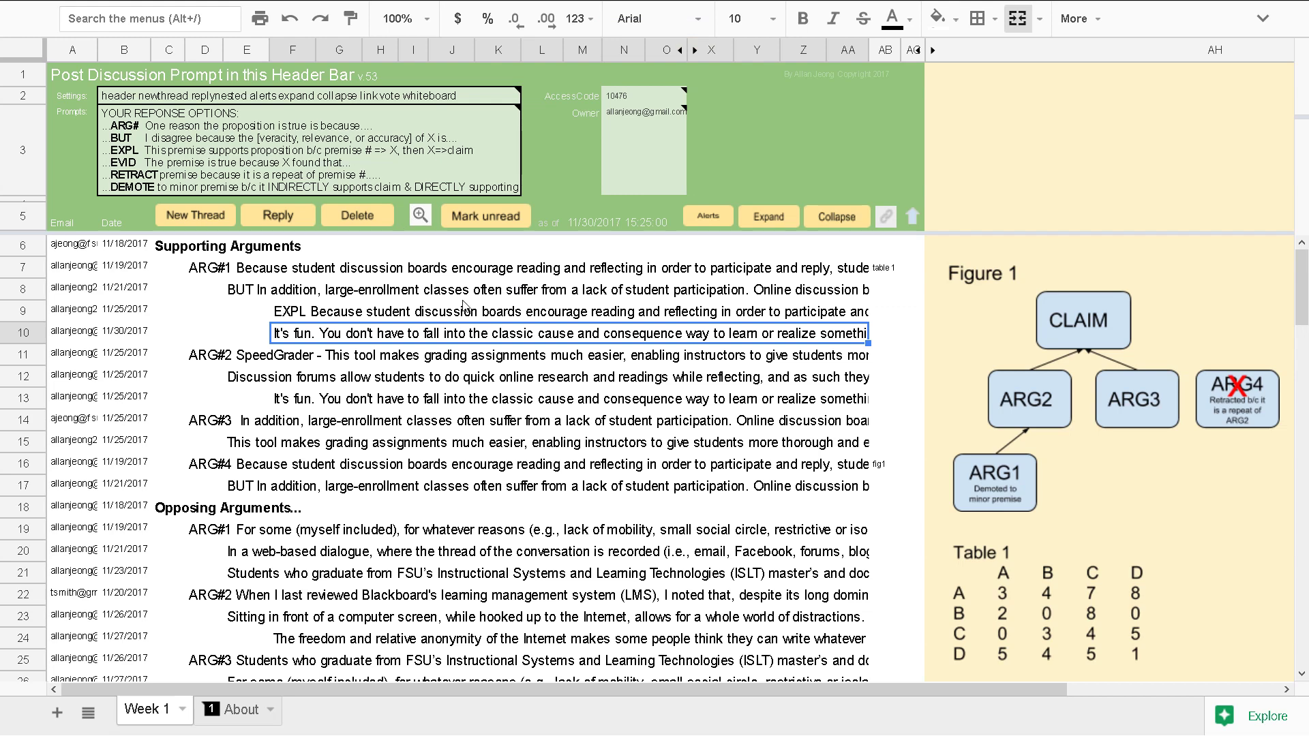
- Set the "as of" date for marking unread posts to 11/21/2017, keeping the time 15:25:00
click(589, 224)
double_click(591, 223)
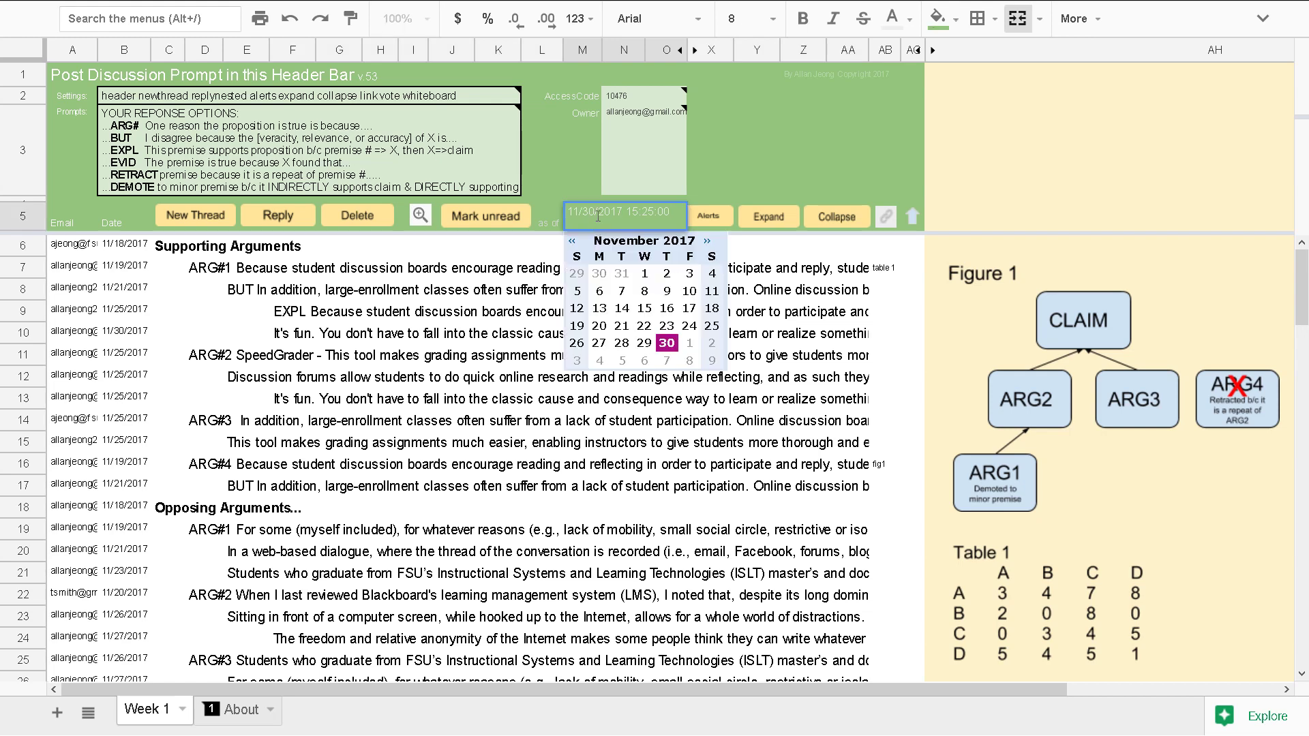
key(BackSpace)
key(BackSpace)
text(21)
click(483, 309)
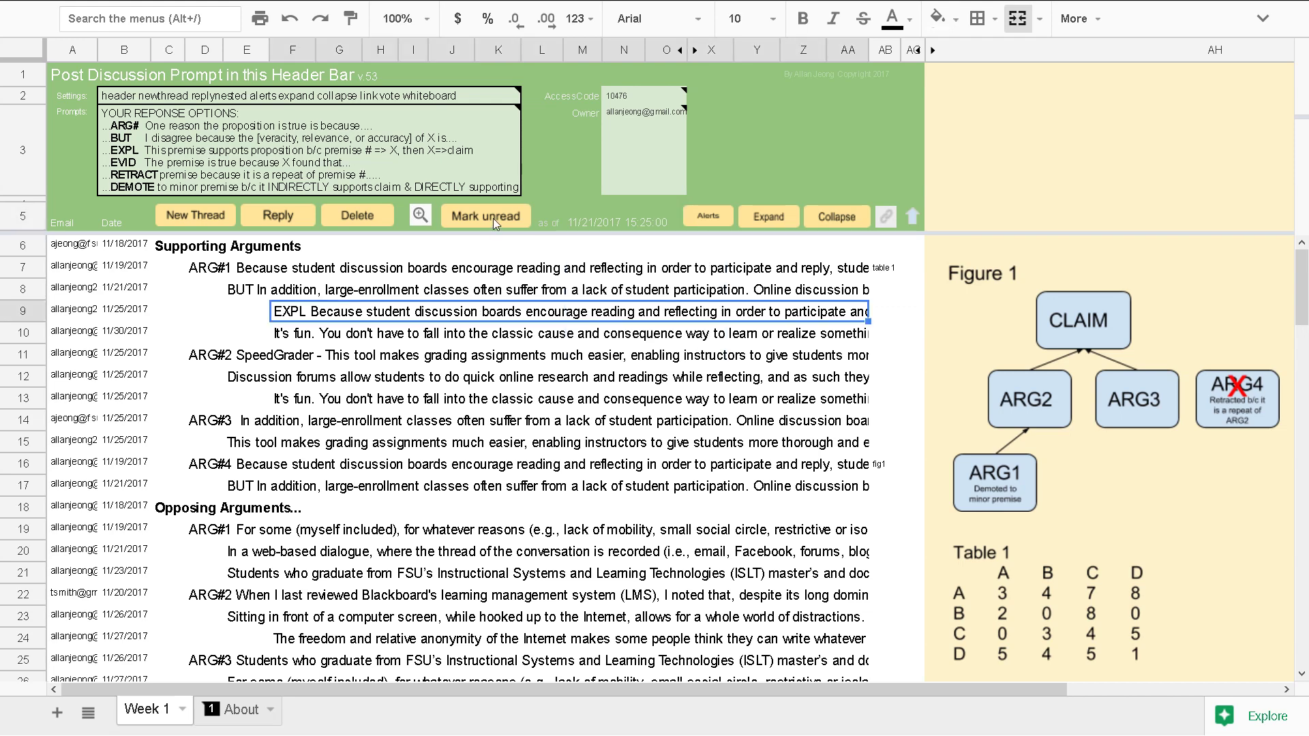
- Mark the posts made since 11/21/2017 15:25:00 as unread
click(493, 218)
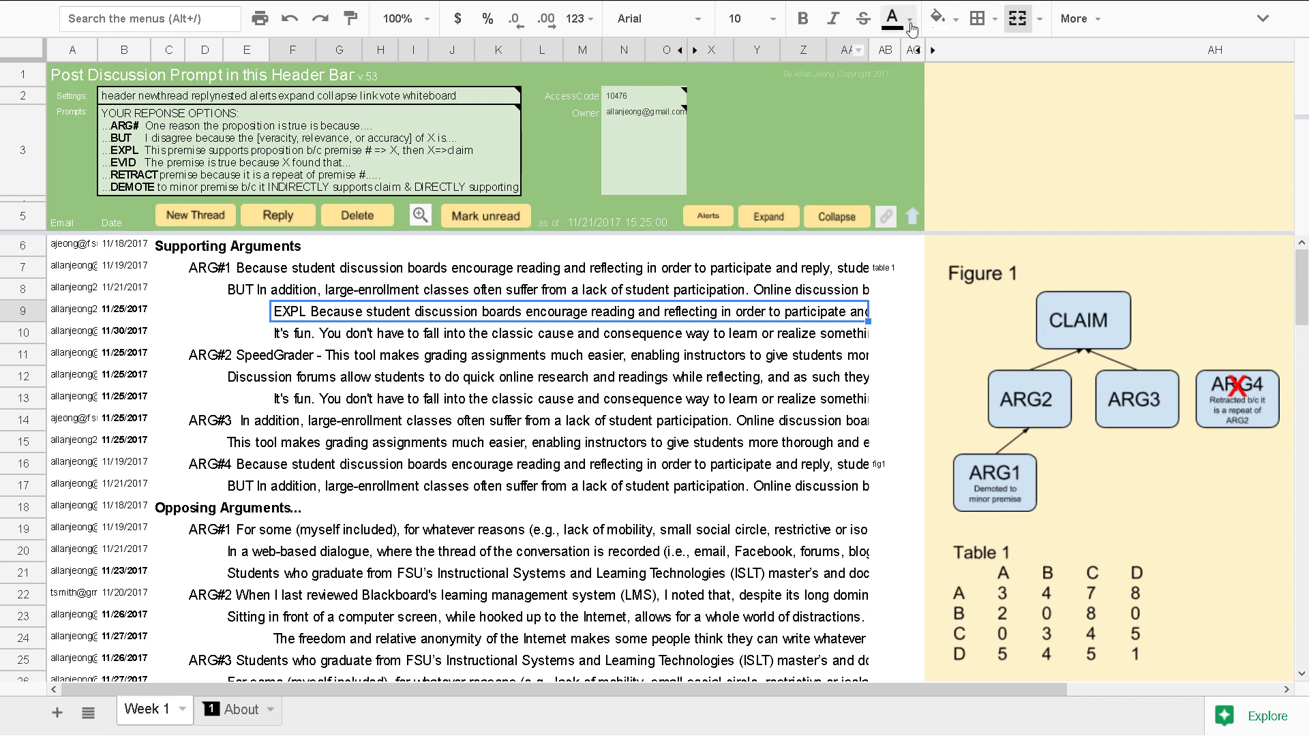
- Bring back the spreadsheet's menus and finalize the forum to hide its admin tools and system data
mouse_move(1246, 14)
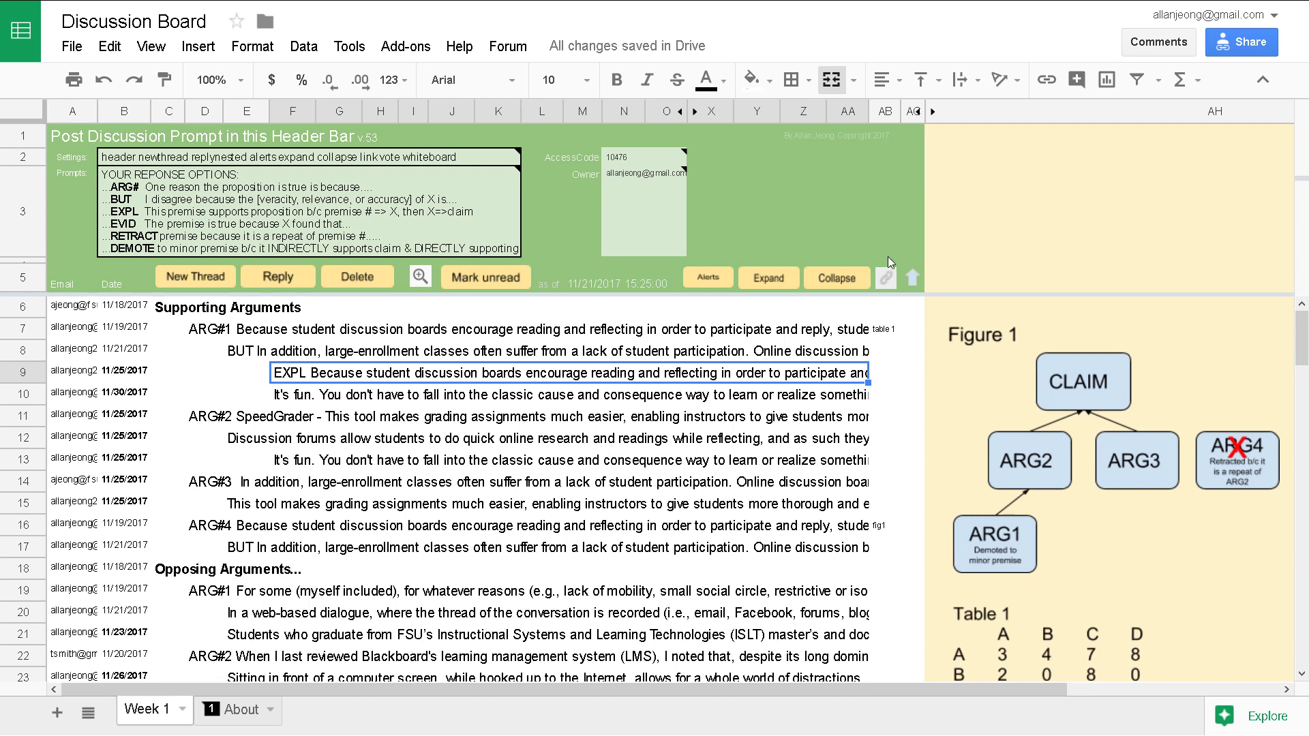
click(1263, 79)
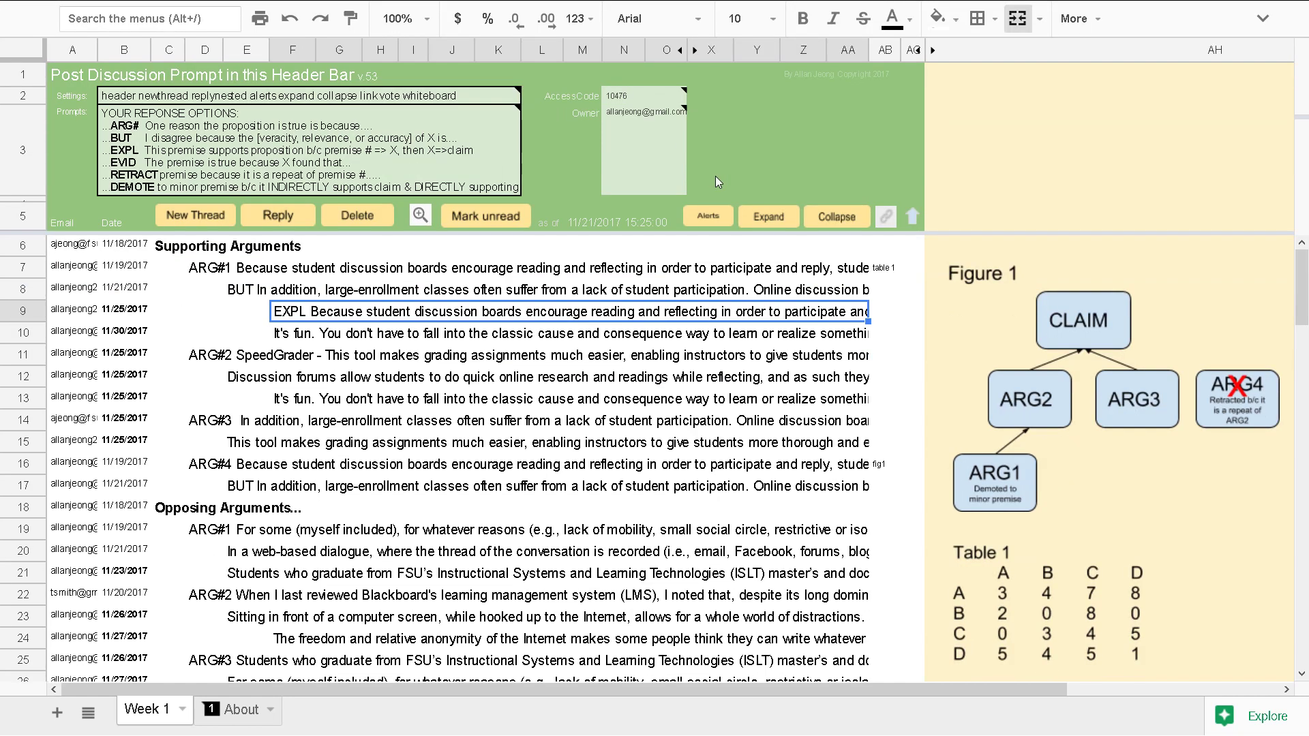
mouse_move(1210, 71)
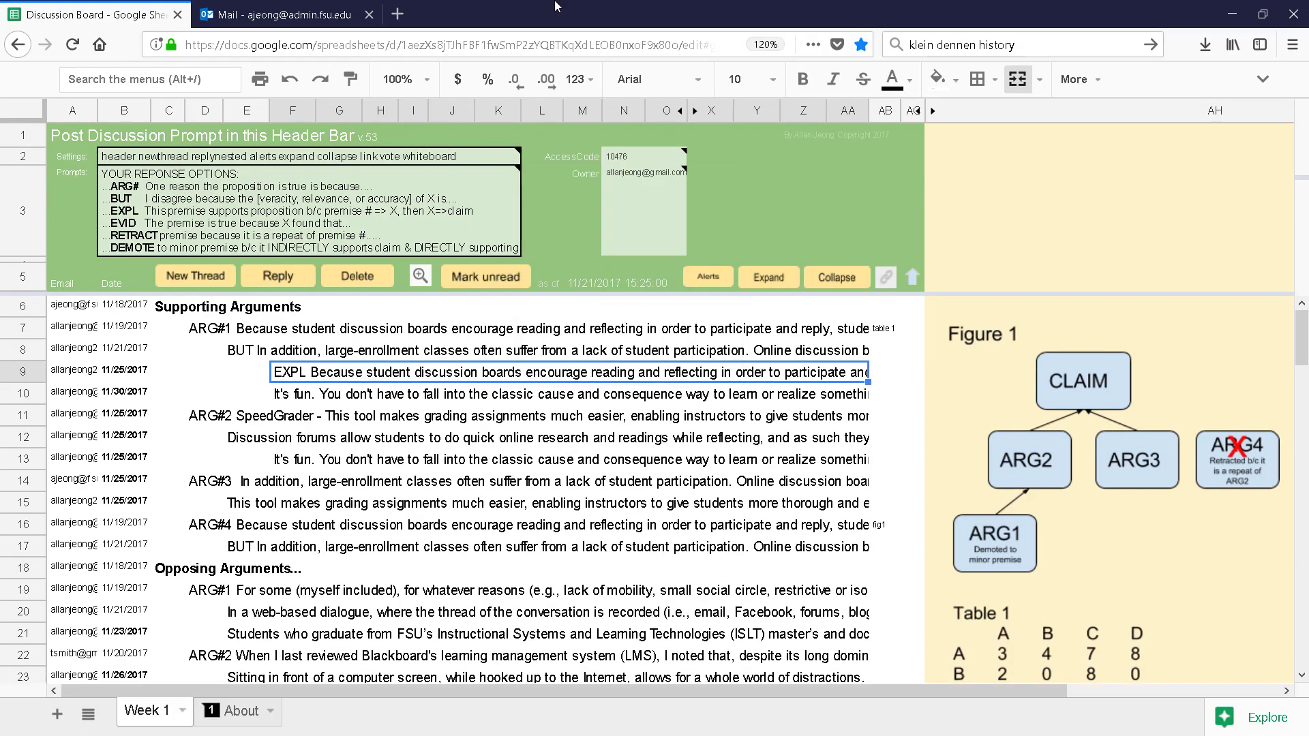
click(1263, 79)
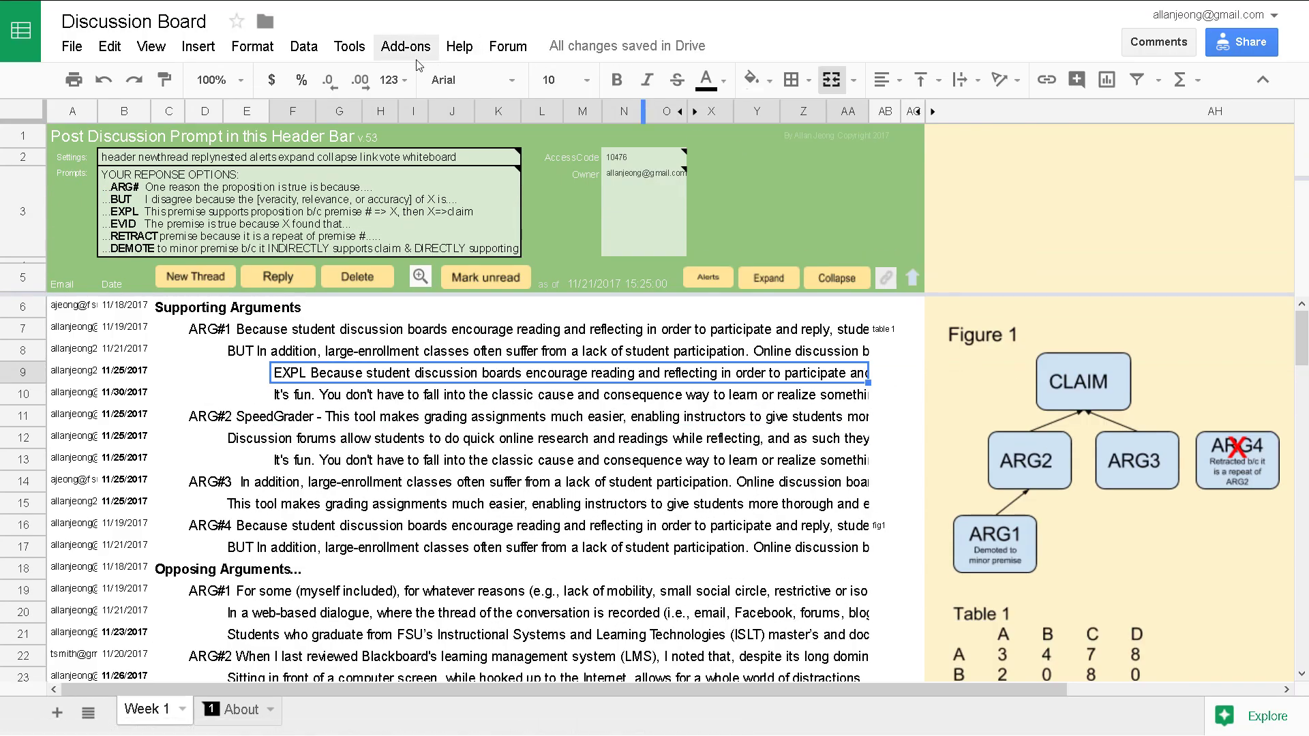
click(505, 51)
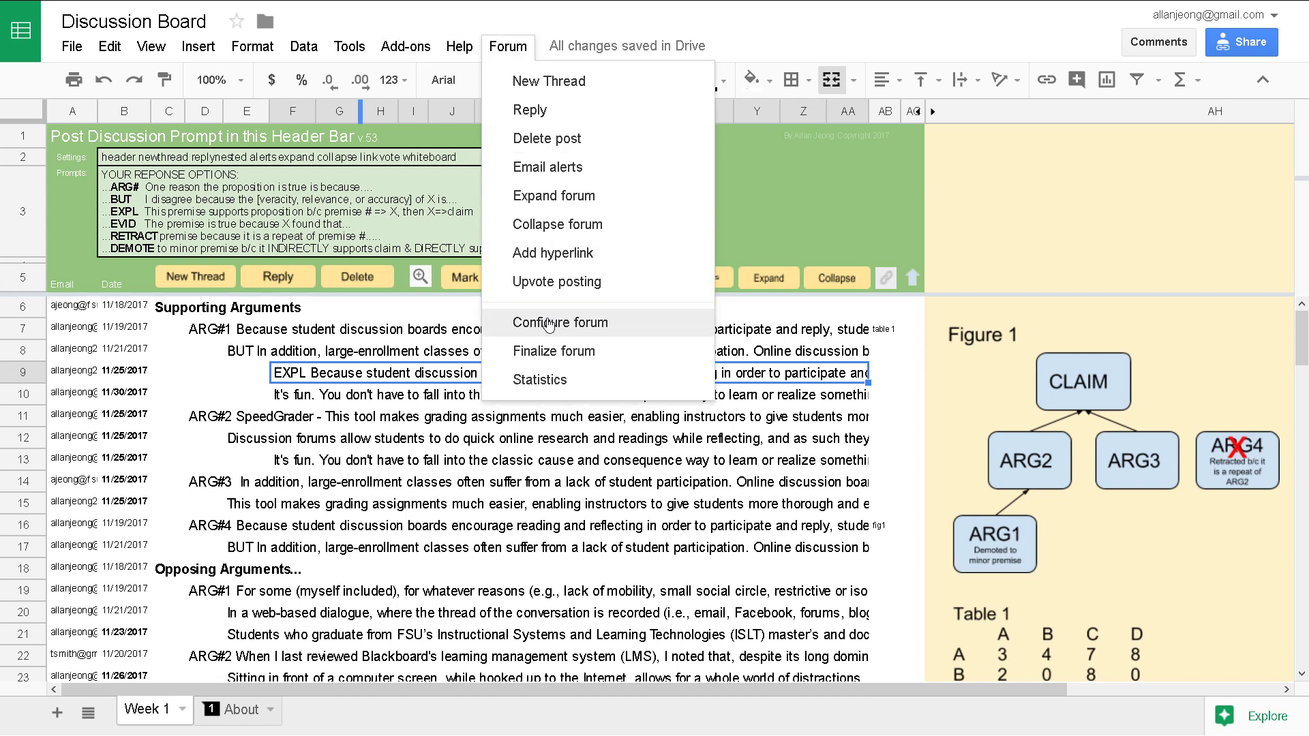
click(549, 354)
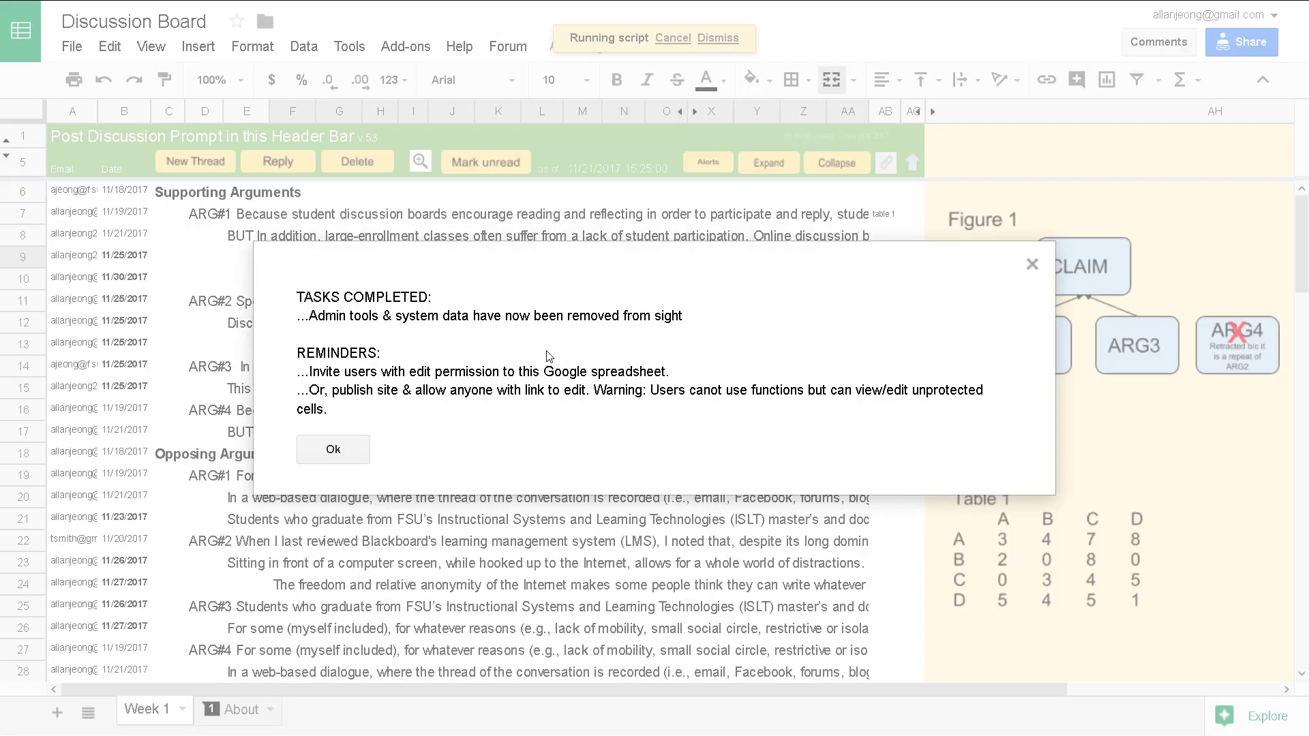
click(351, 452)
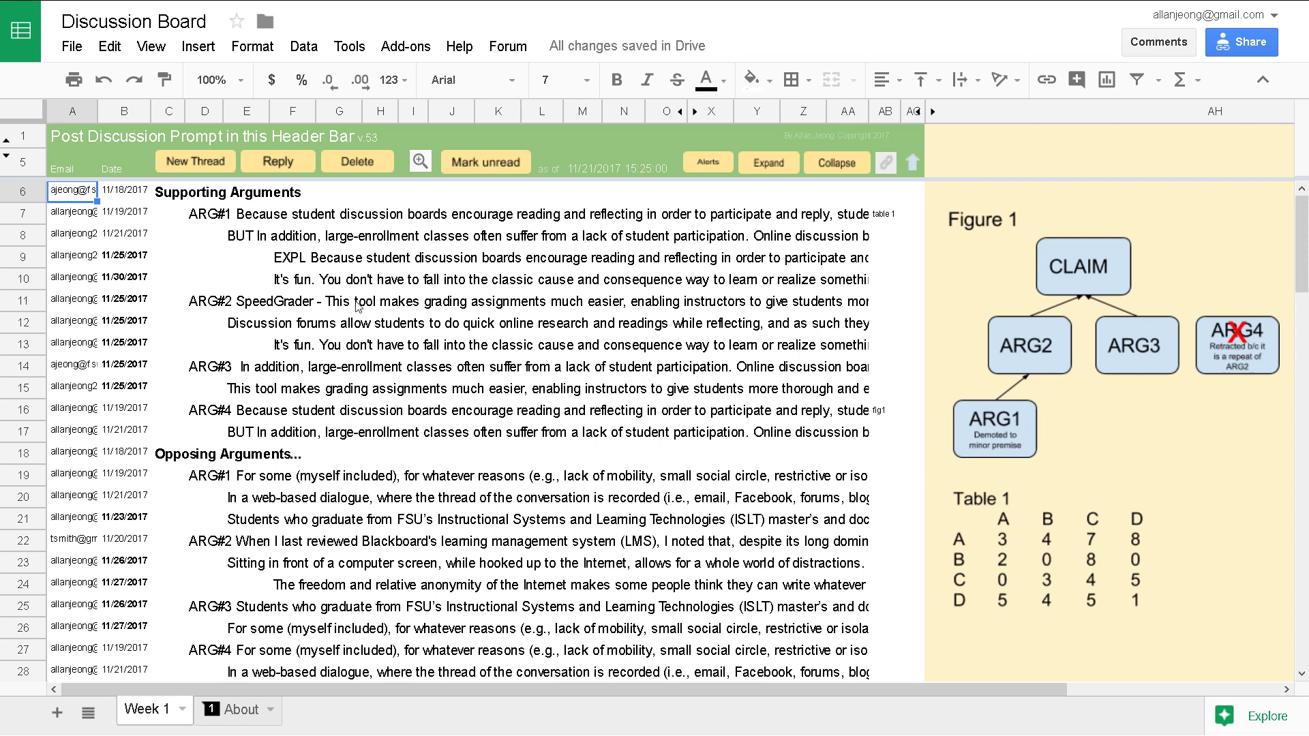
- Set the email alerts to decline notifications for all posts and accept them only for replies to your own messages
click(704, 163)
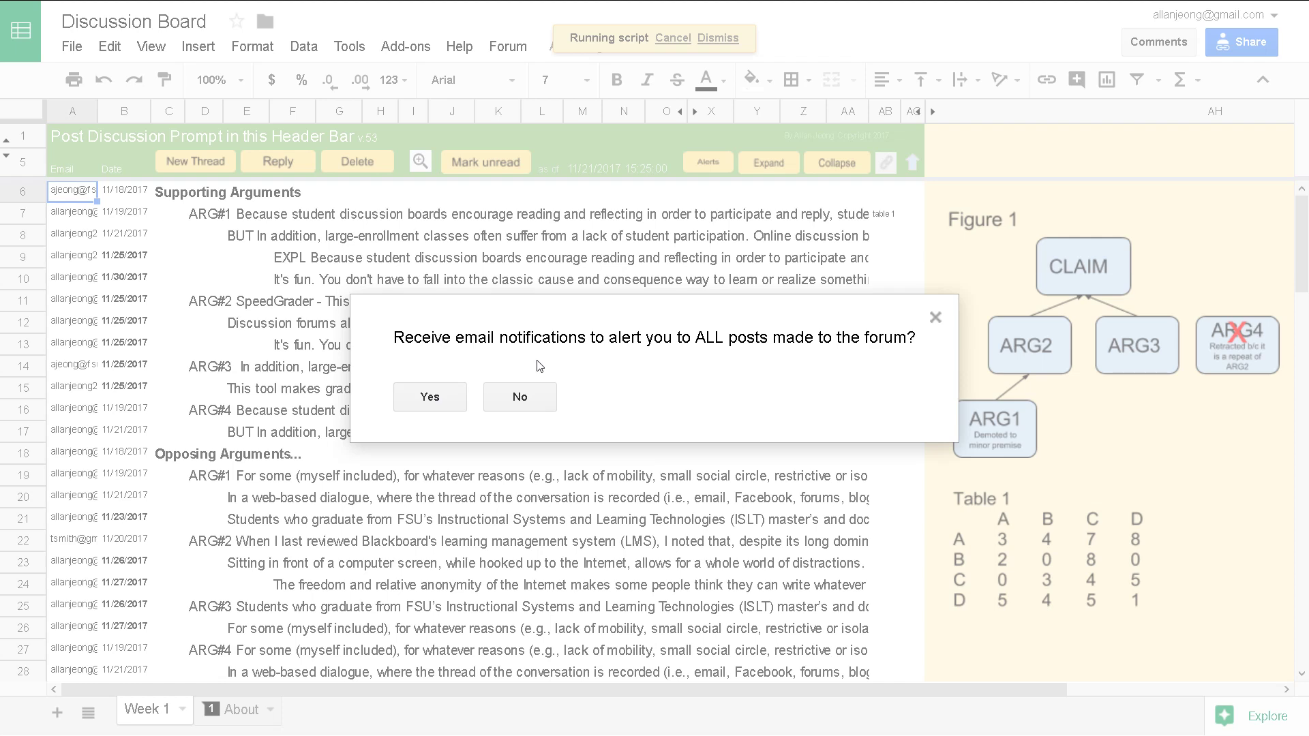
click(520, 401)
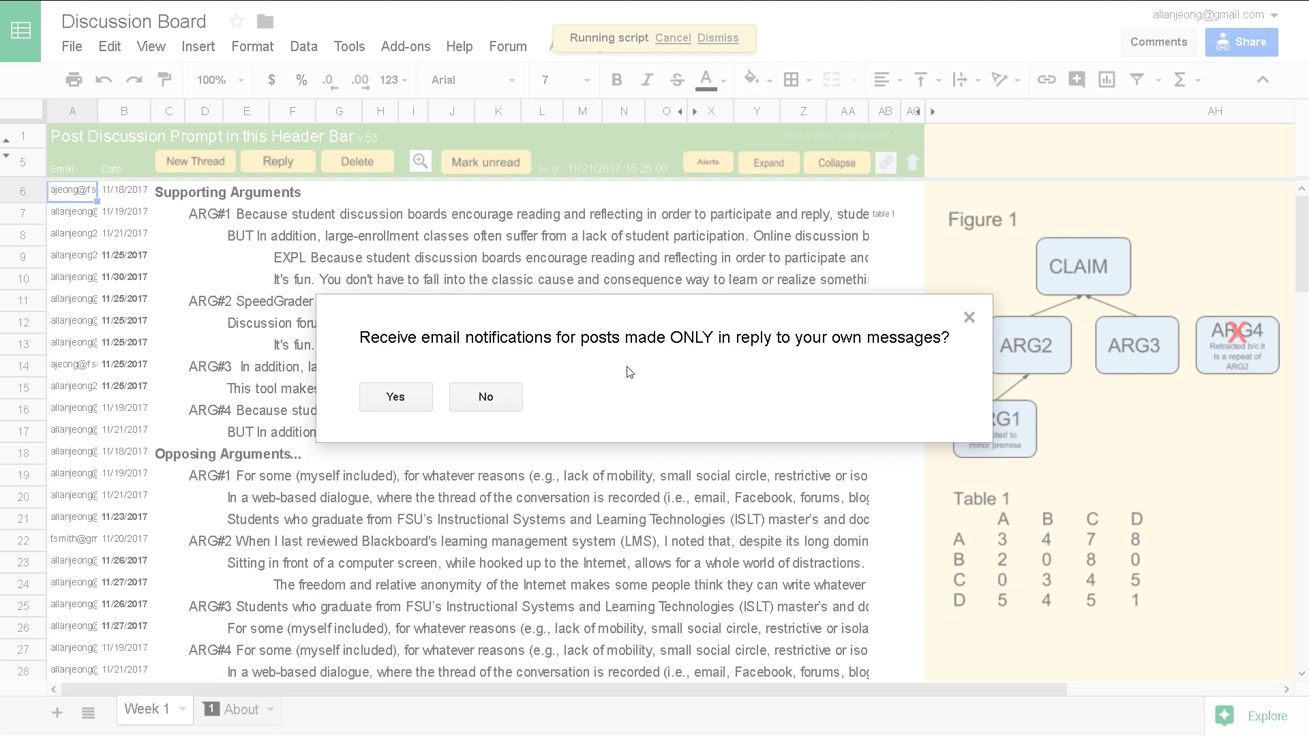
click(395, 398)
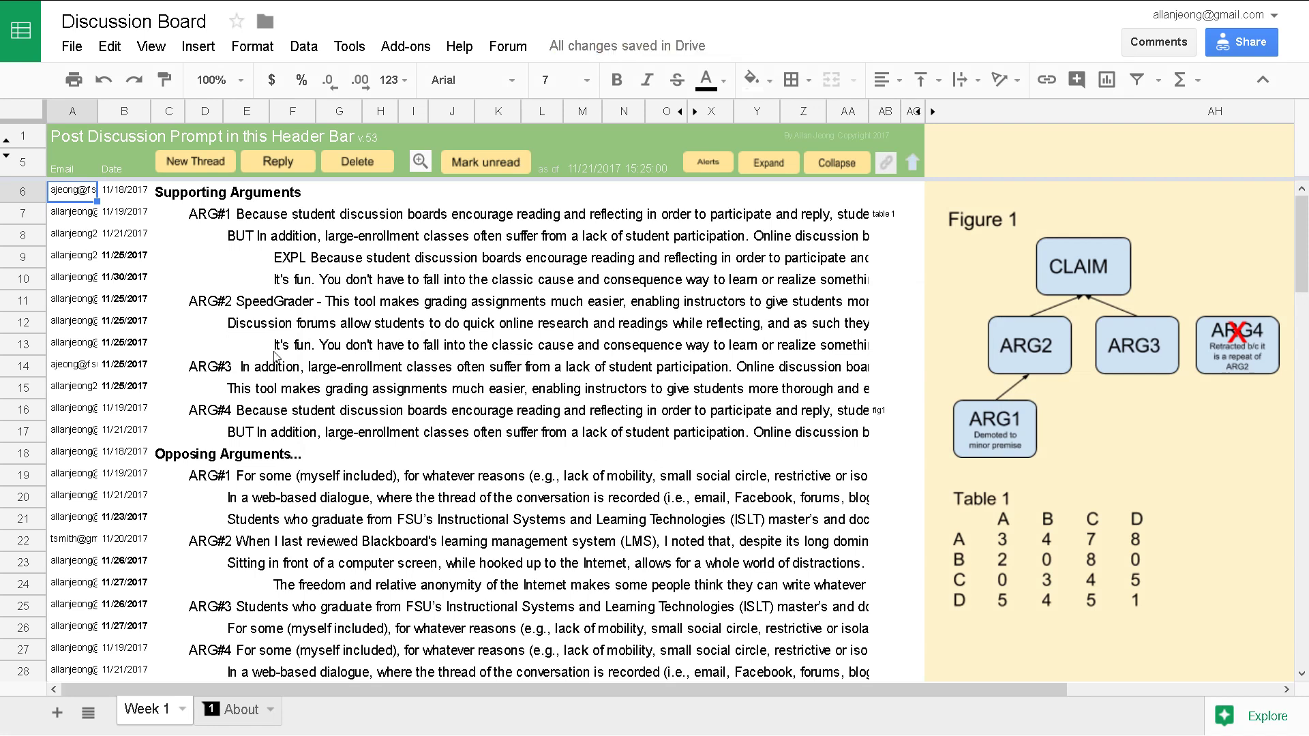
- Reply to the "Discussion forums allow students" post in row 12 with "EVID xxxxxxxx"
click(266, 330)
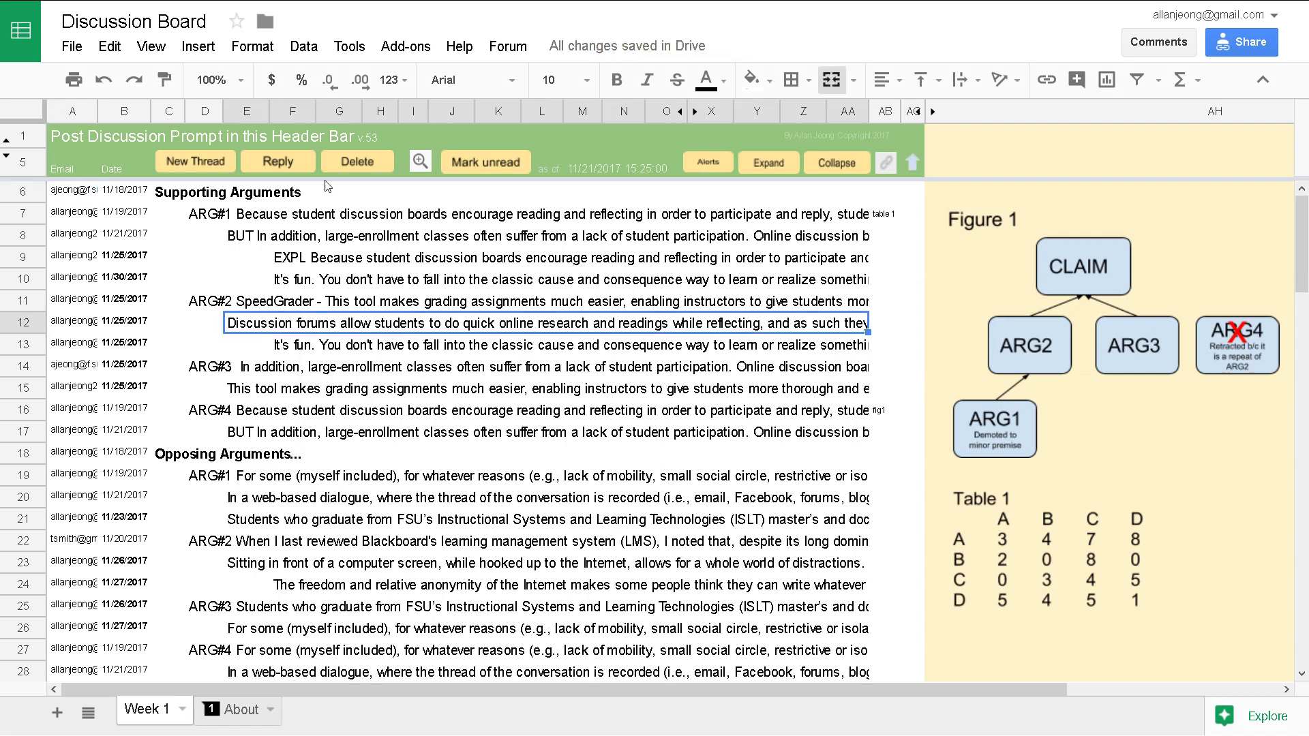
click(290, 162)
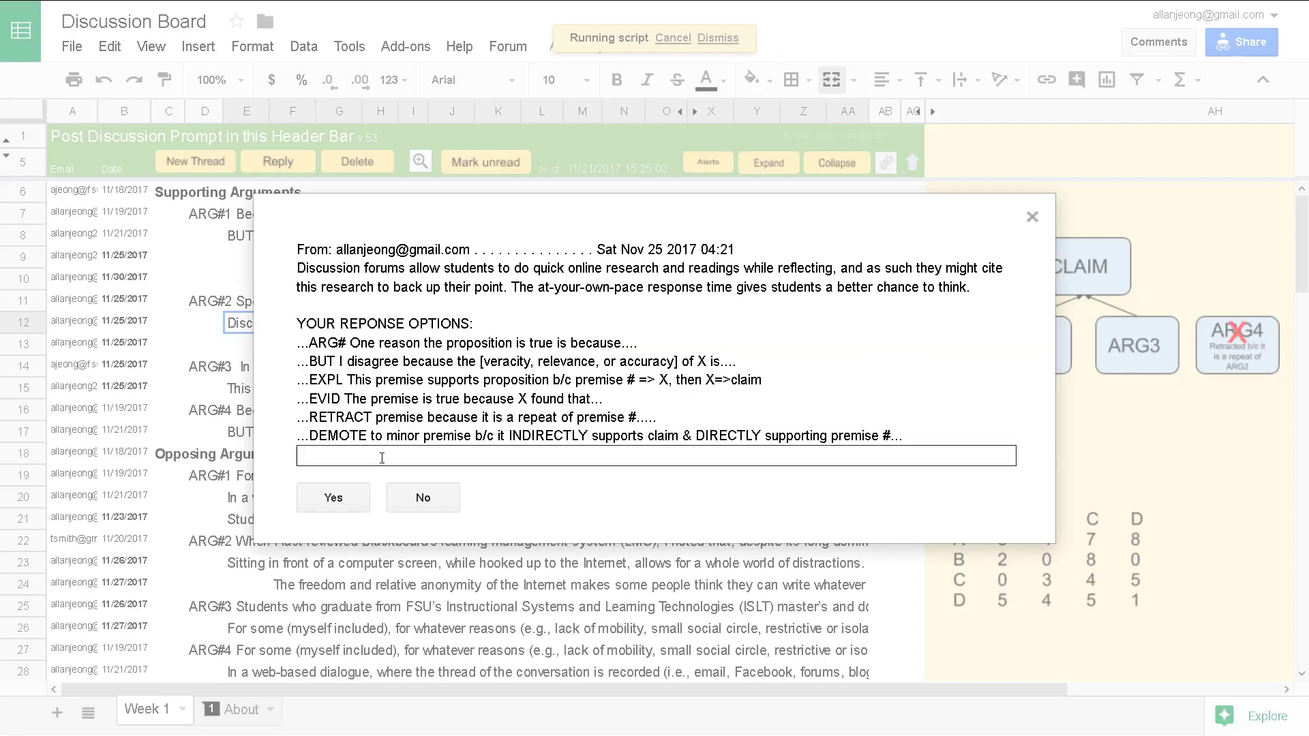
text(EVID xxxxxxxx)
click(345, 499)
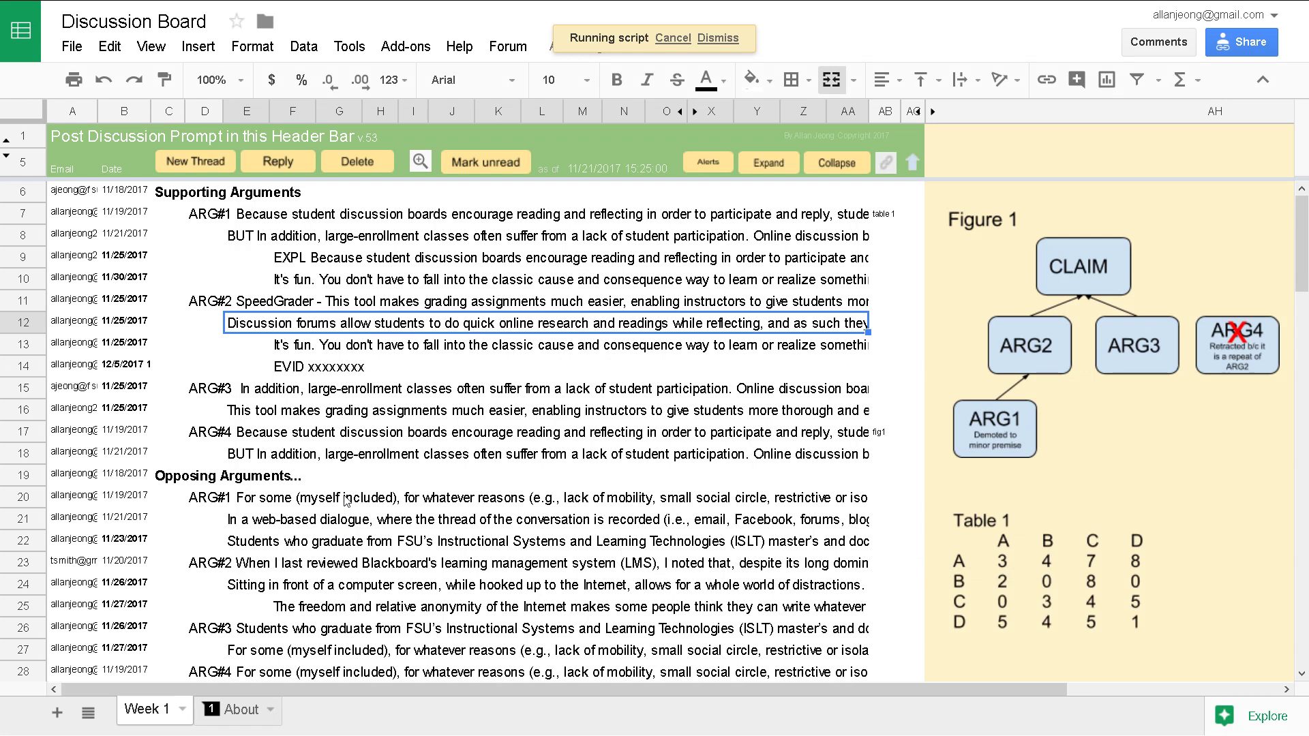
- Switch to the Outlook inbox and take the browser out of full-screen mode
mouse_move(392, 6)
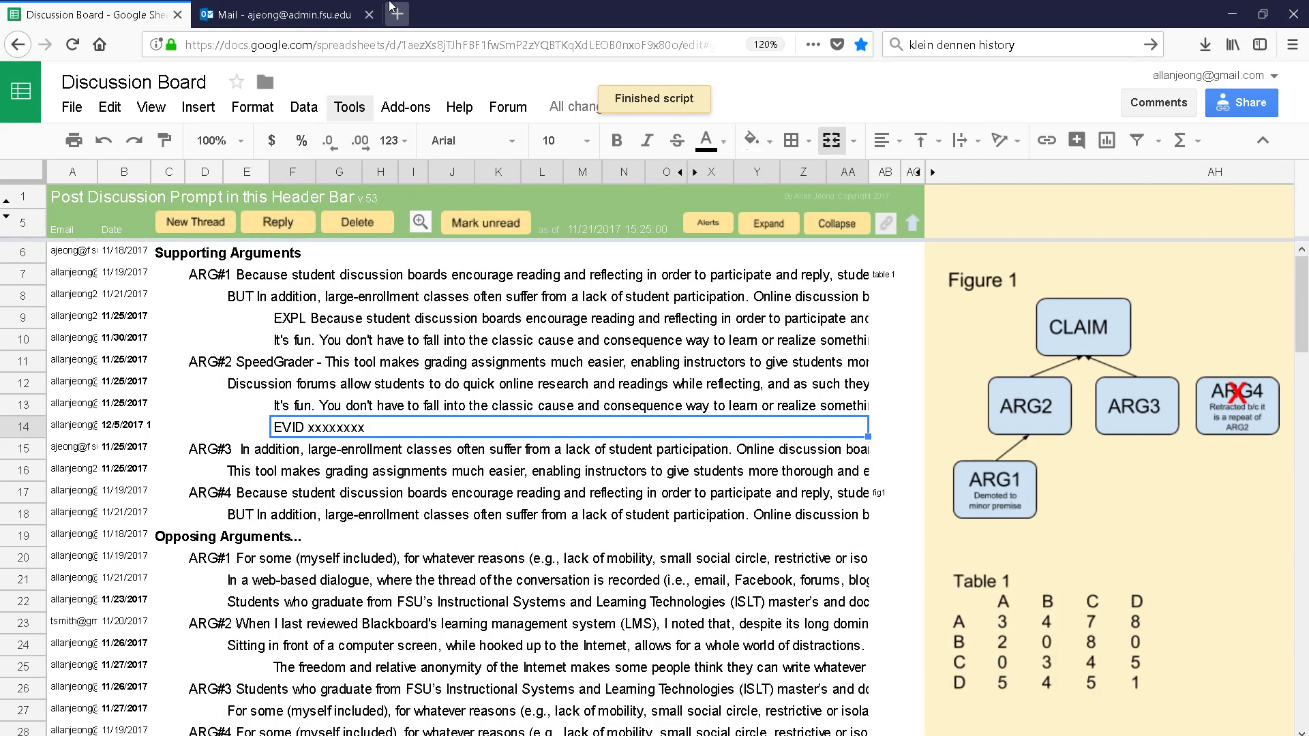
click(245, 17)
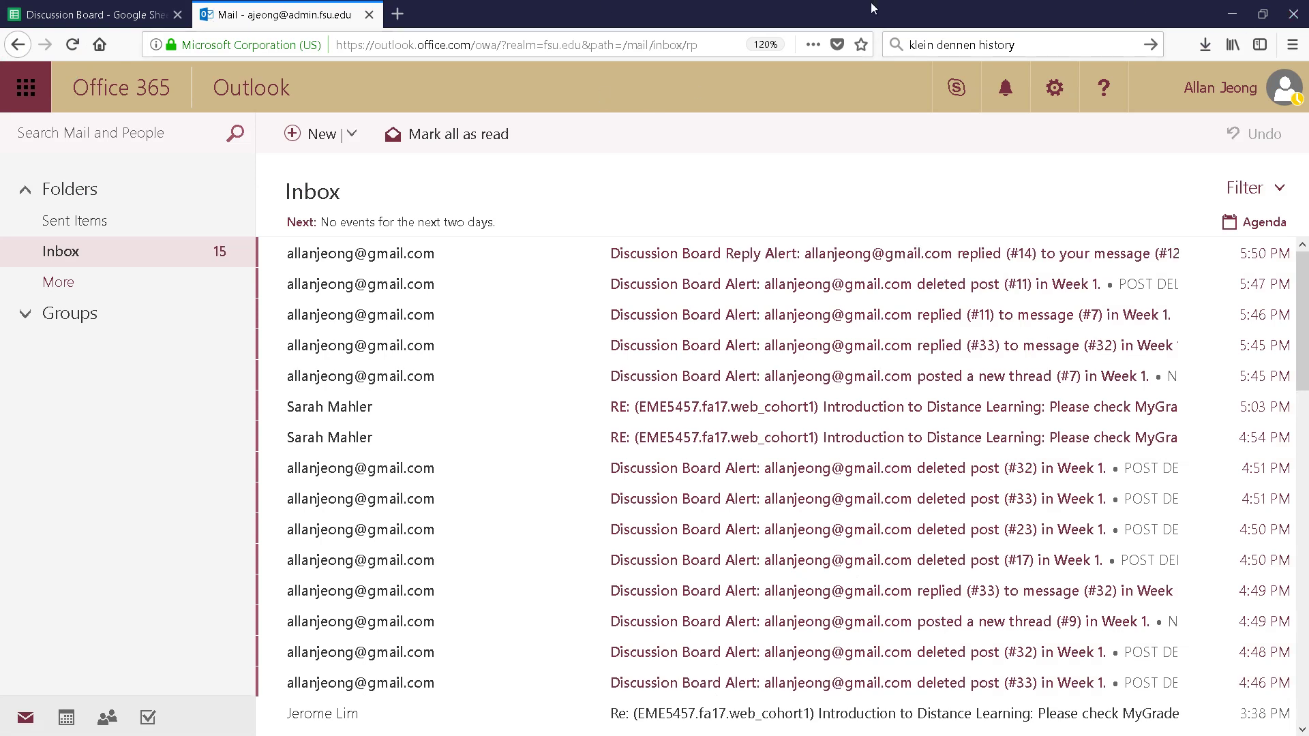
right_click(649, 20)
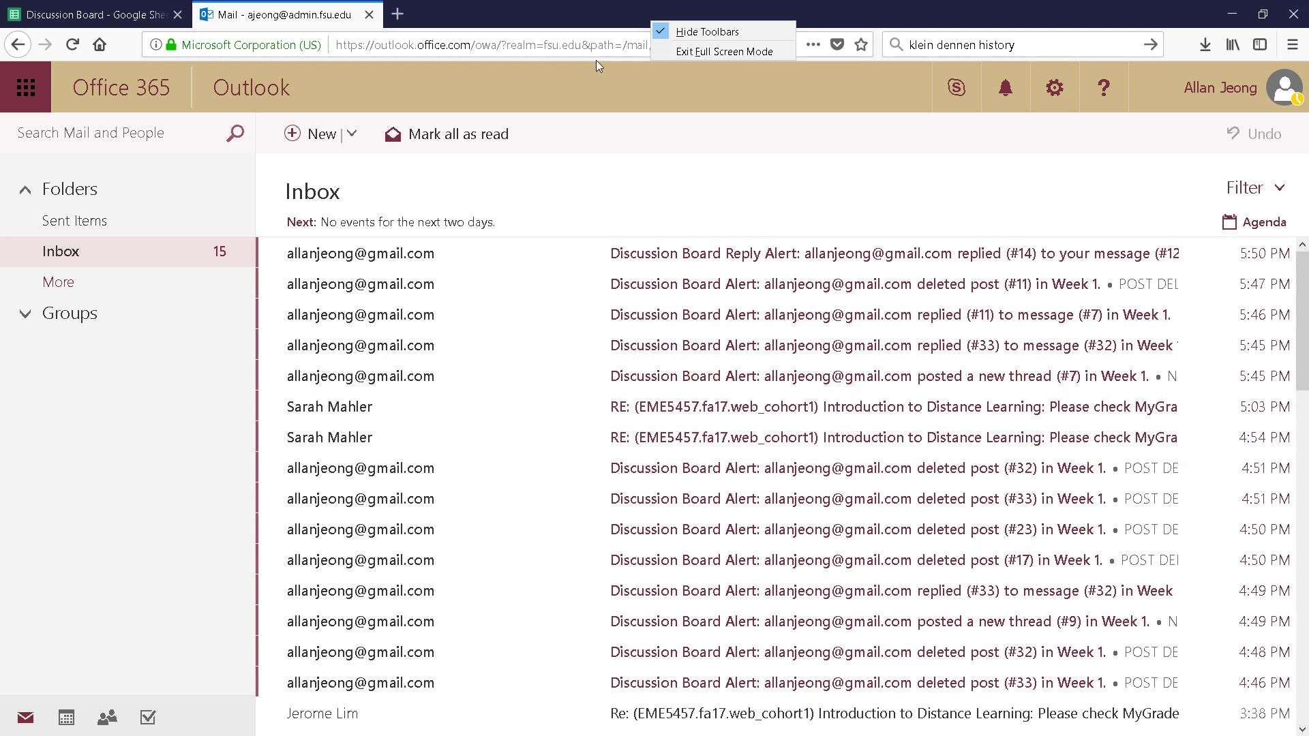
click(672, 52)
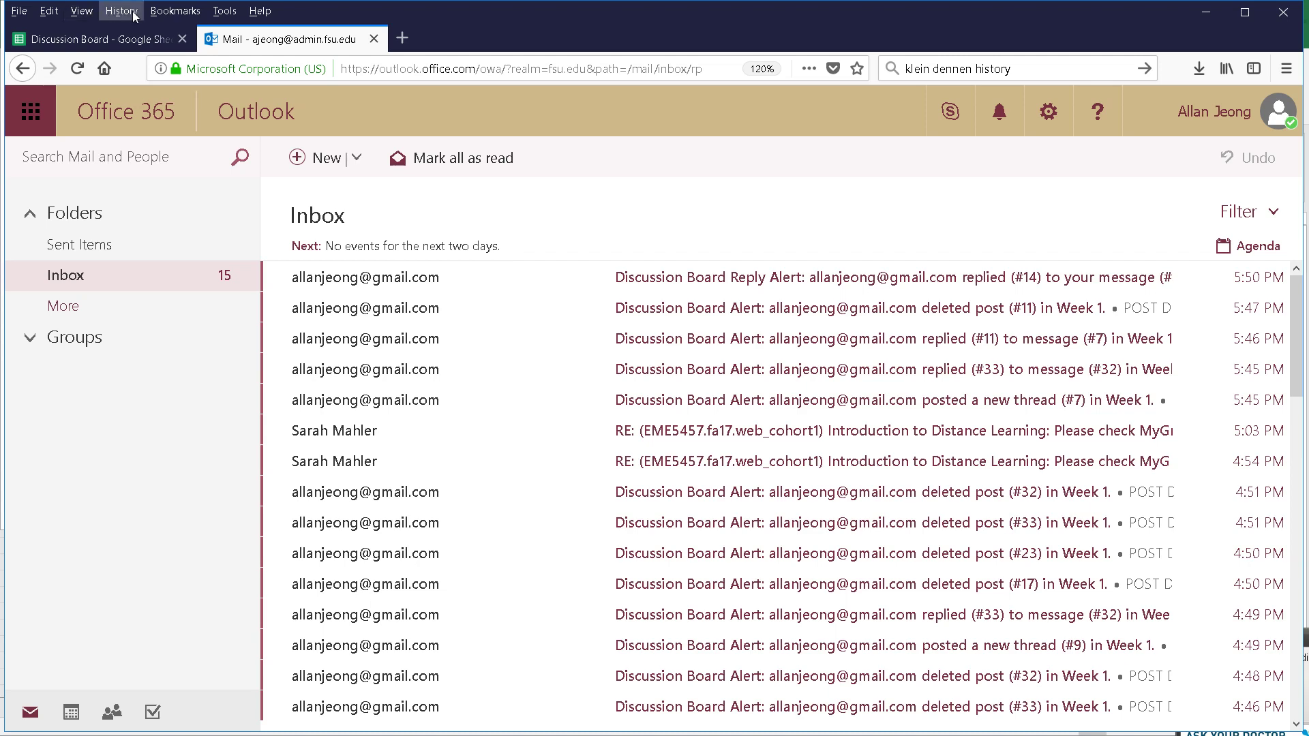
- Show the browser's bookmarks toolbar
click(162, 13)
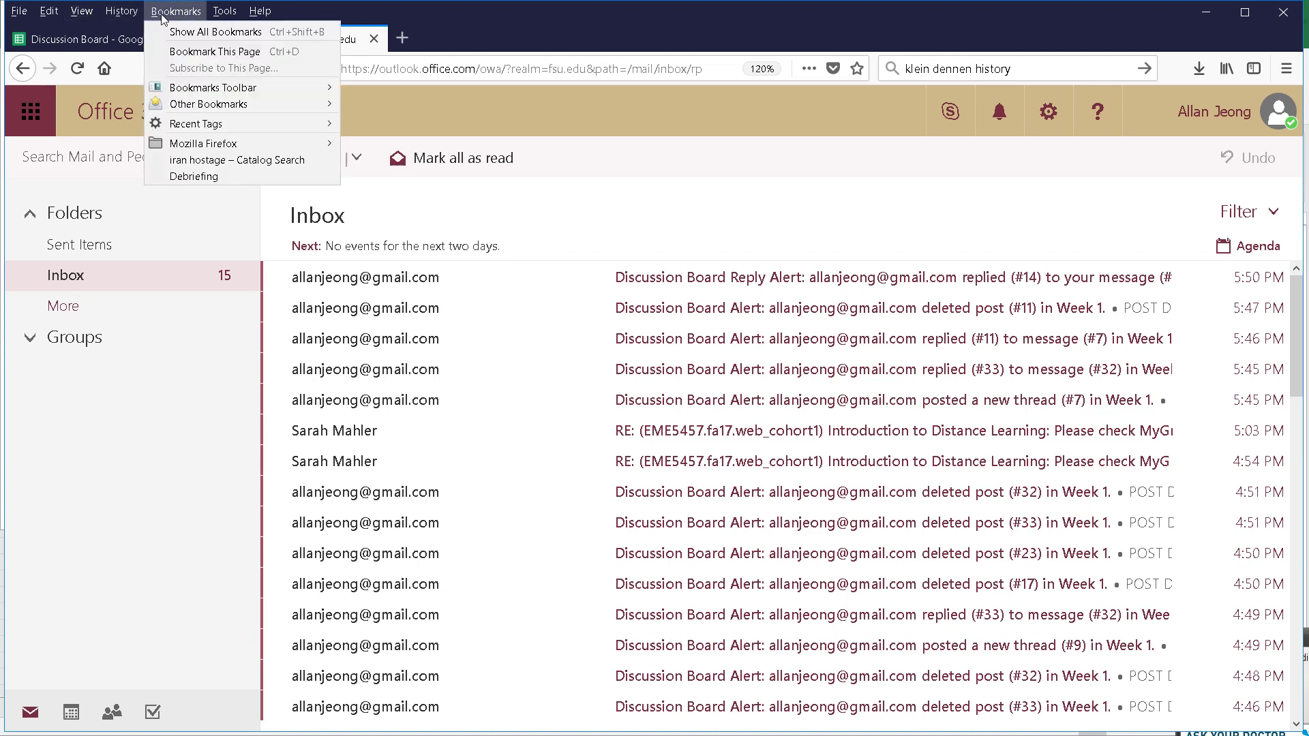
click(89, 14)
click(91, 16)
mouse_move(102, 31)
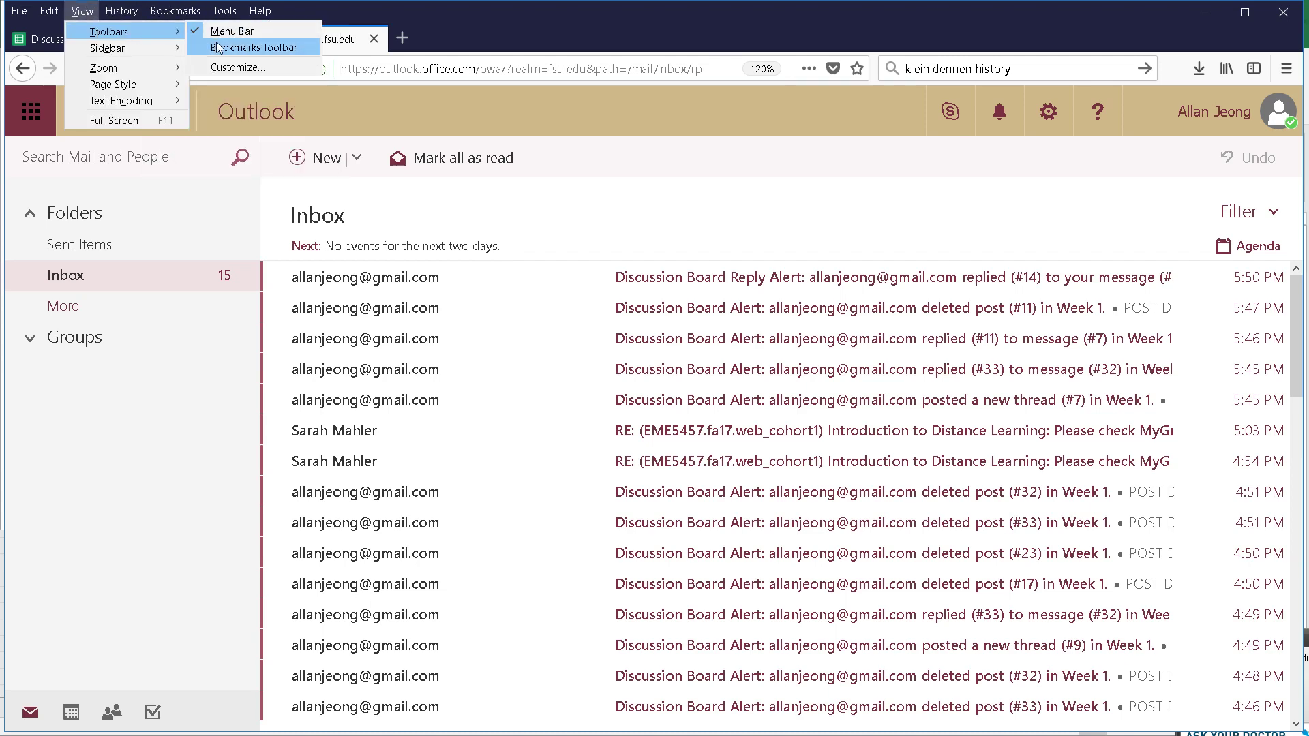
click(249, 48)
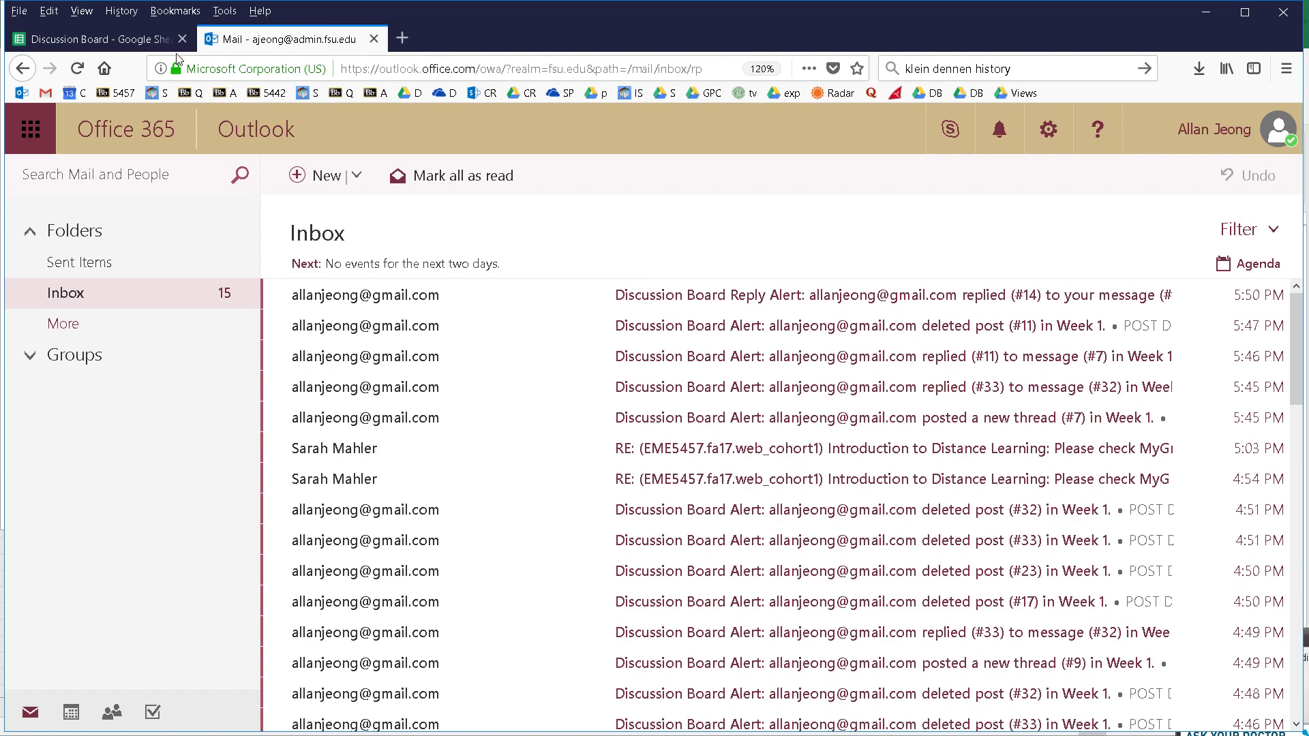
- Go to the Gmail inbox and read the newest Discussion Board Reply Alert email about message #12
click(46, 96)
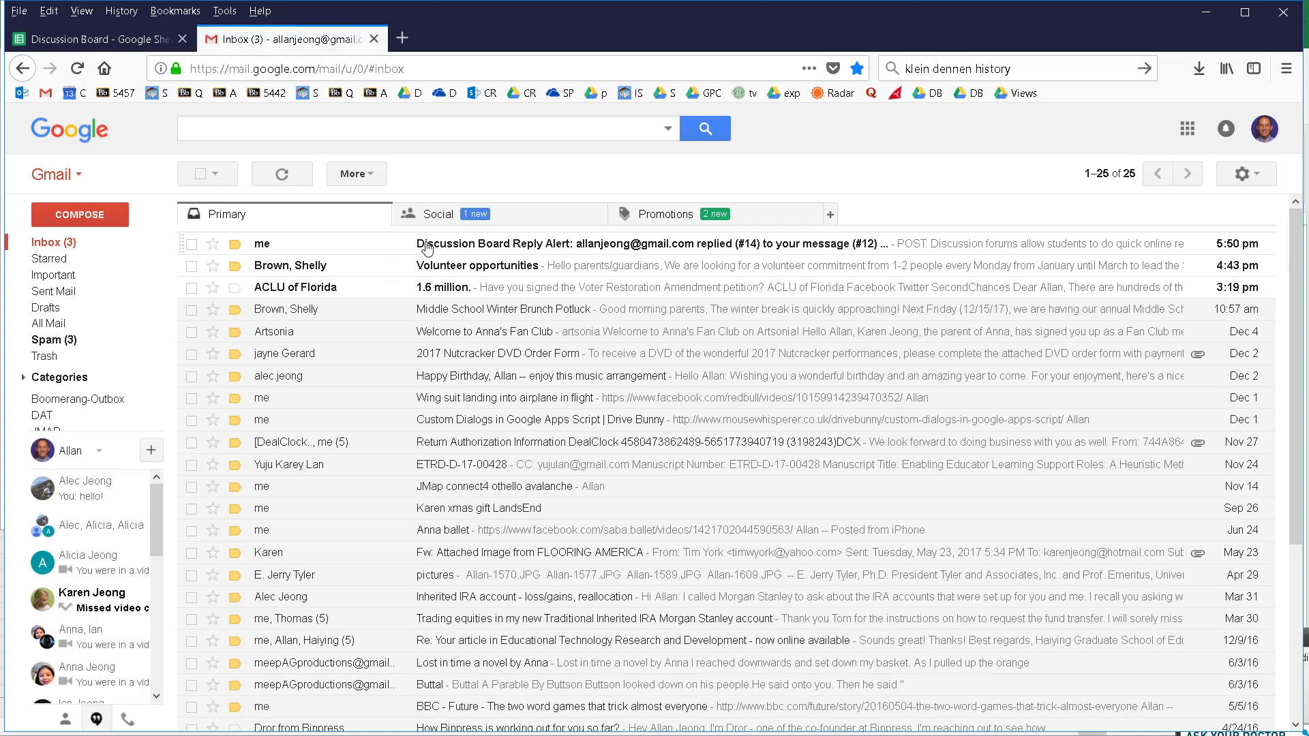
click(588, 251)
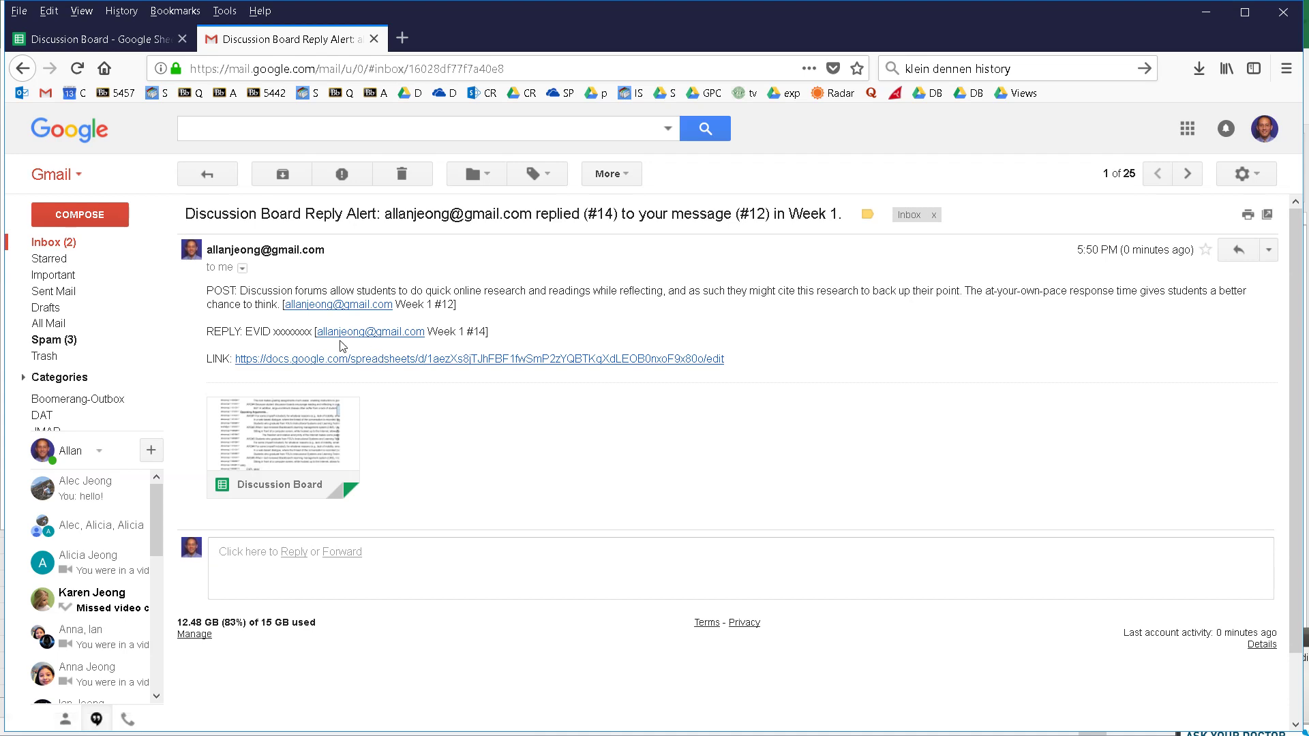
- Return to the Discussion Board spreadsheet and expand the forum to show the full text of its posts
click(129, 39)
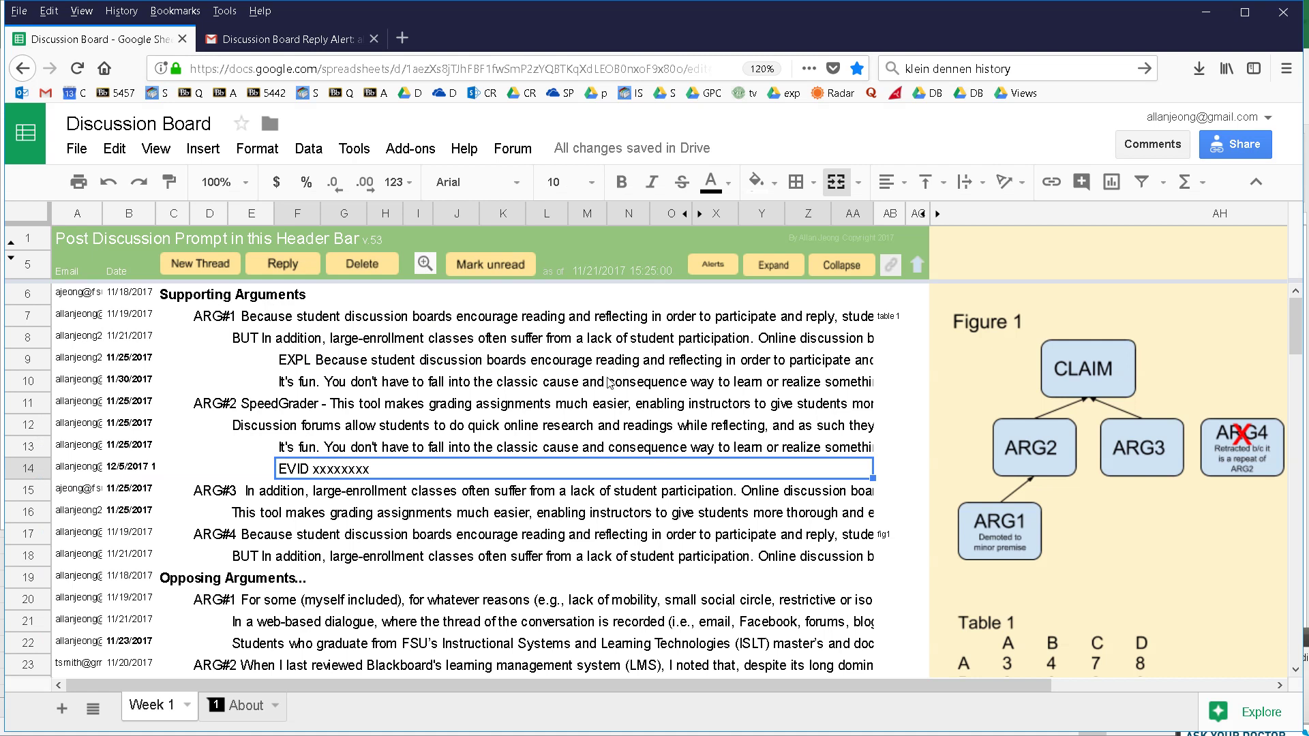
click(608, 382)
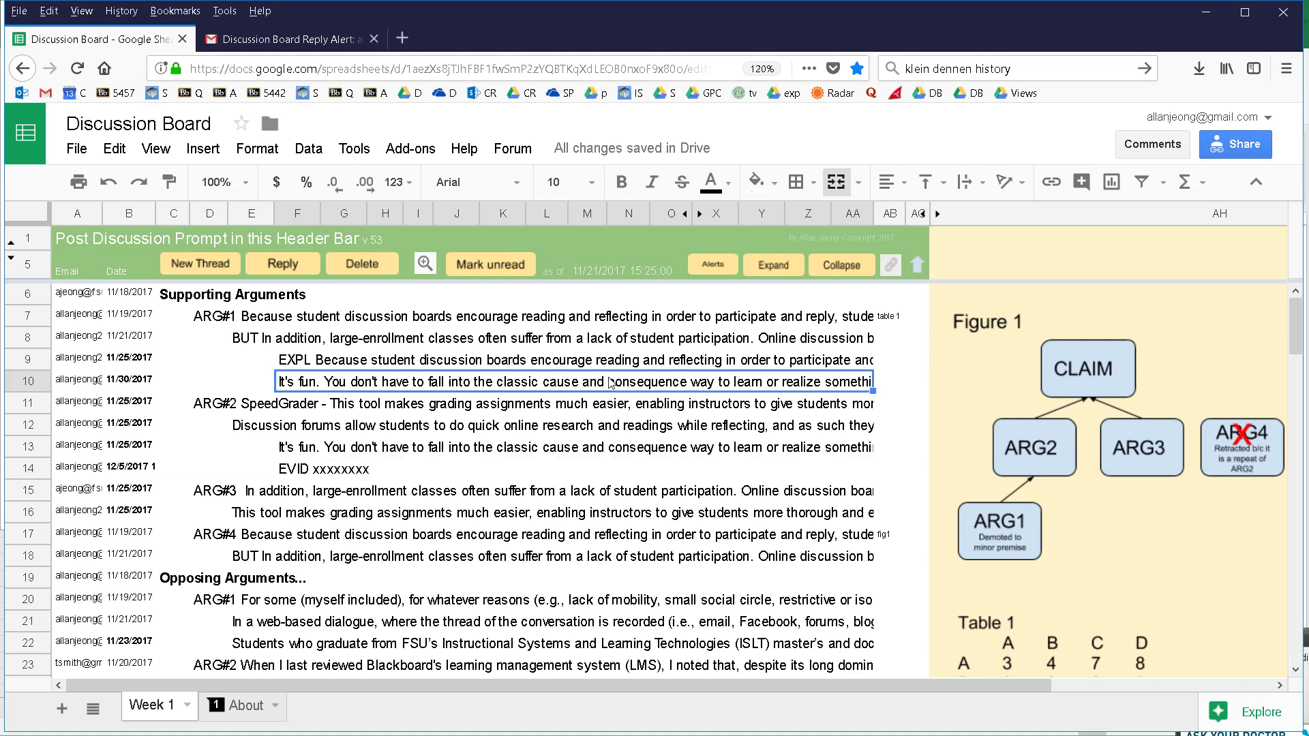
click(773, 266)
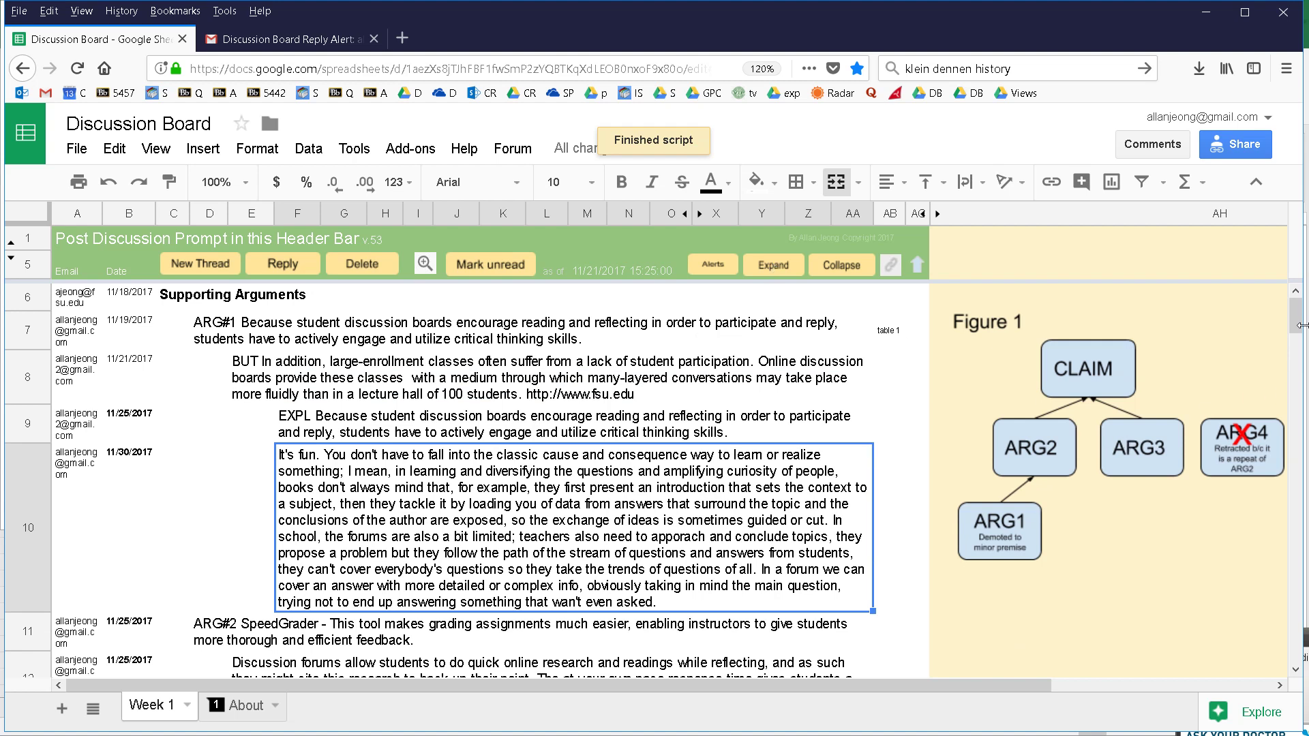
scroll(1302, 328, down, 1)
scroll(1302, 328, up, 1)
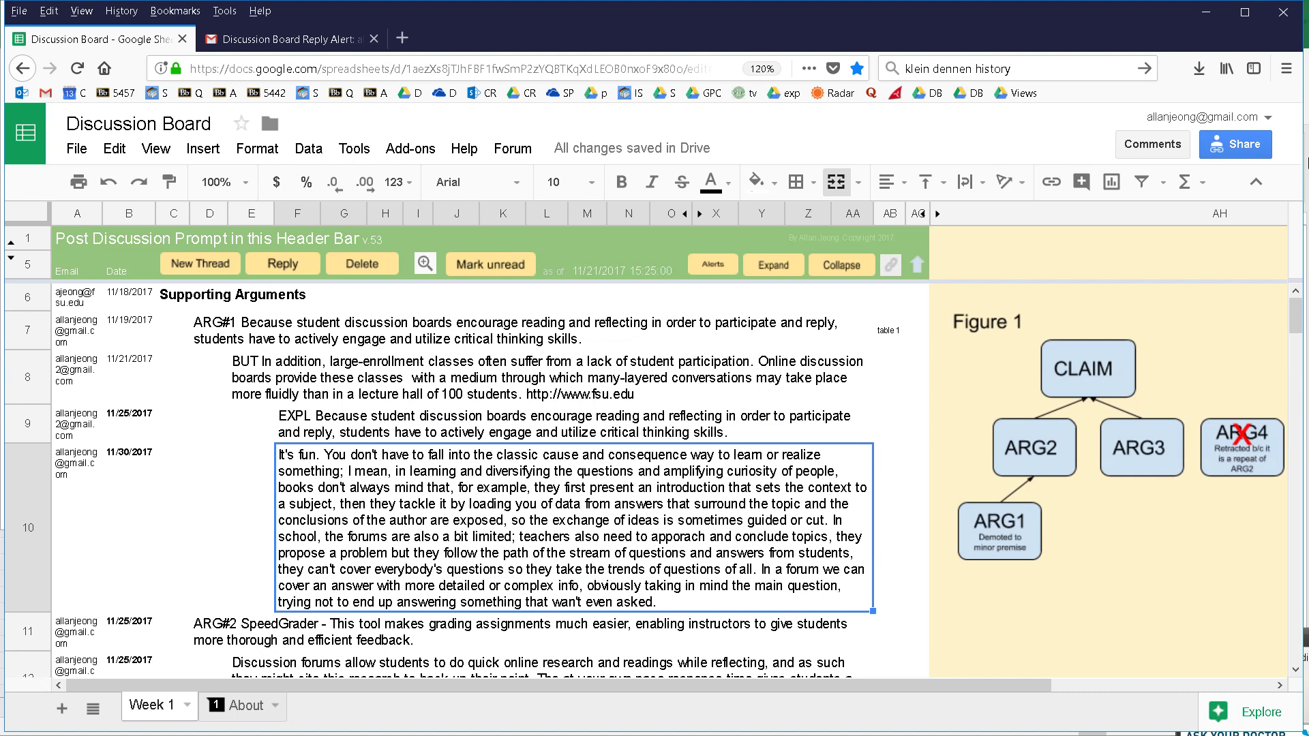
- Hide the spreadsheet's menu header and display the browser in full screen
click(1259, 184)
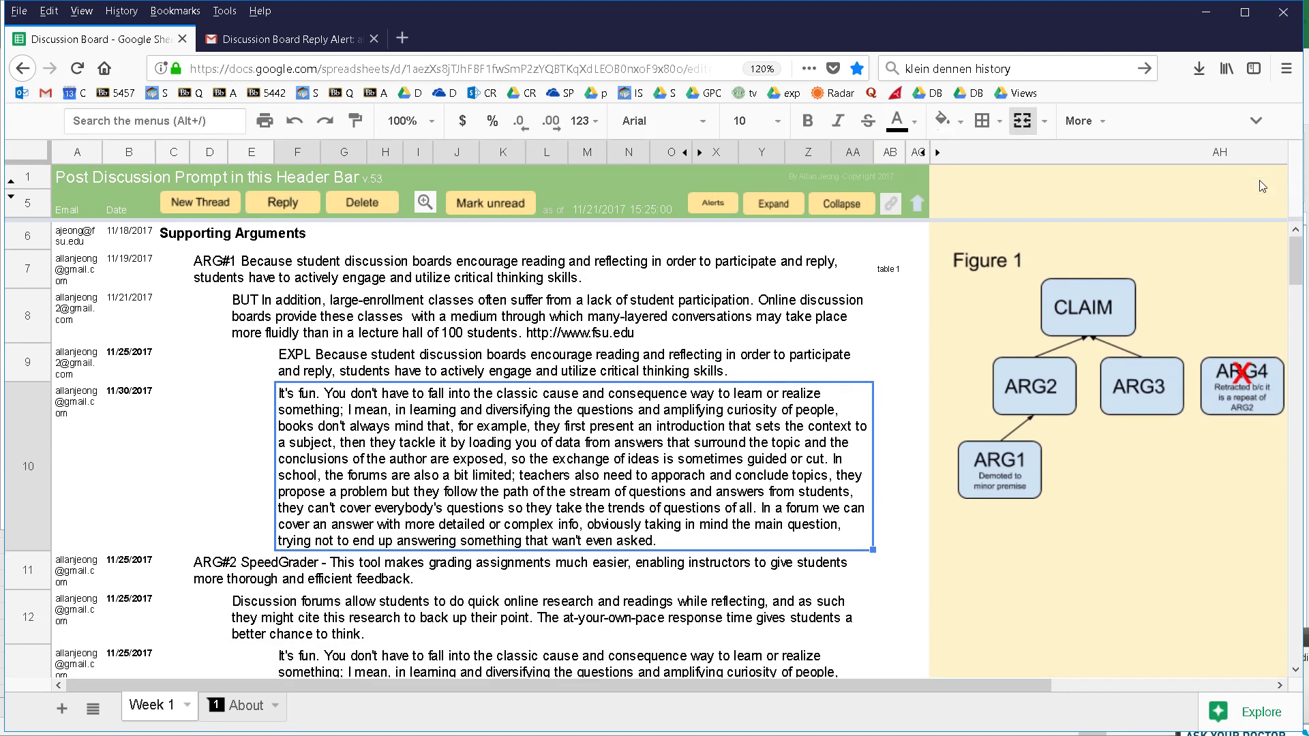
key(F11)
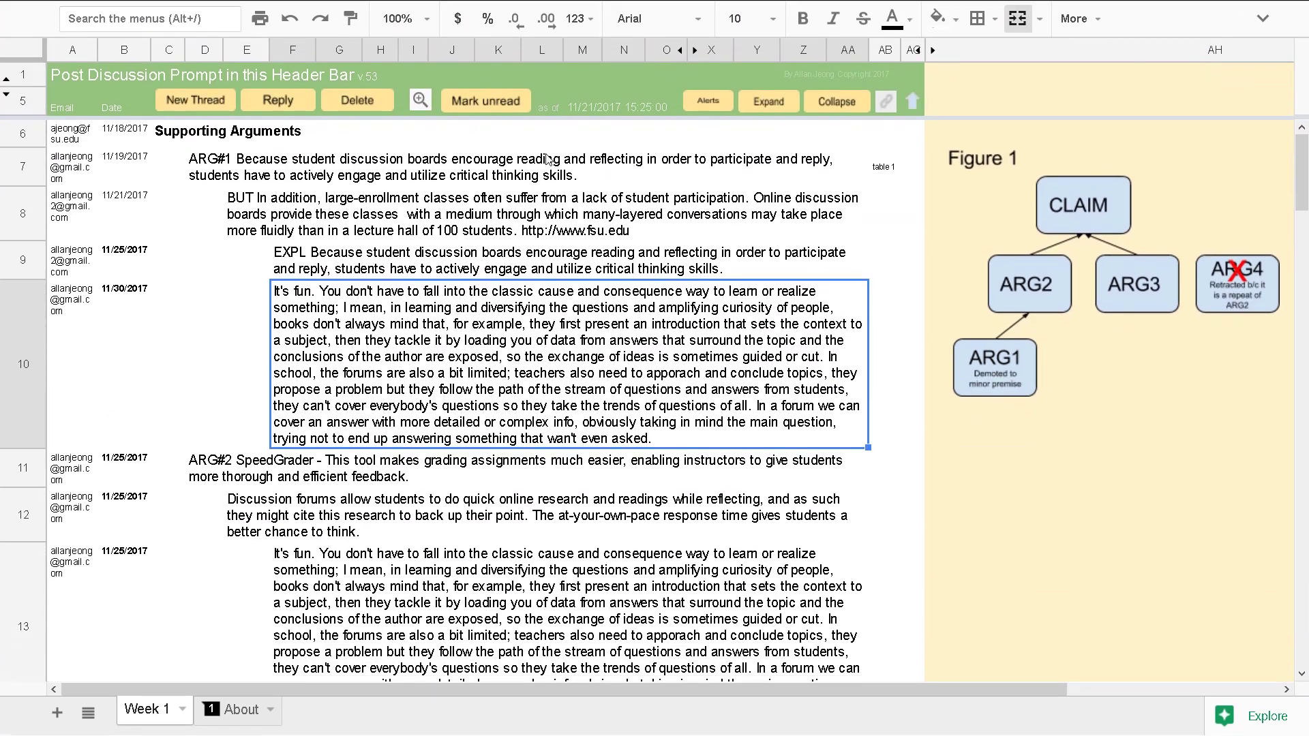
- Compare the placement of ARG#1, its BUT reply in row 8, and ARG#2 in the expanded thread
click(252, 176)
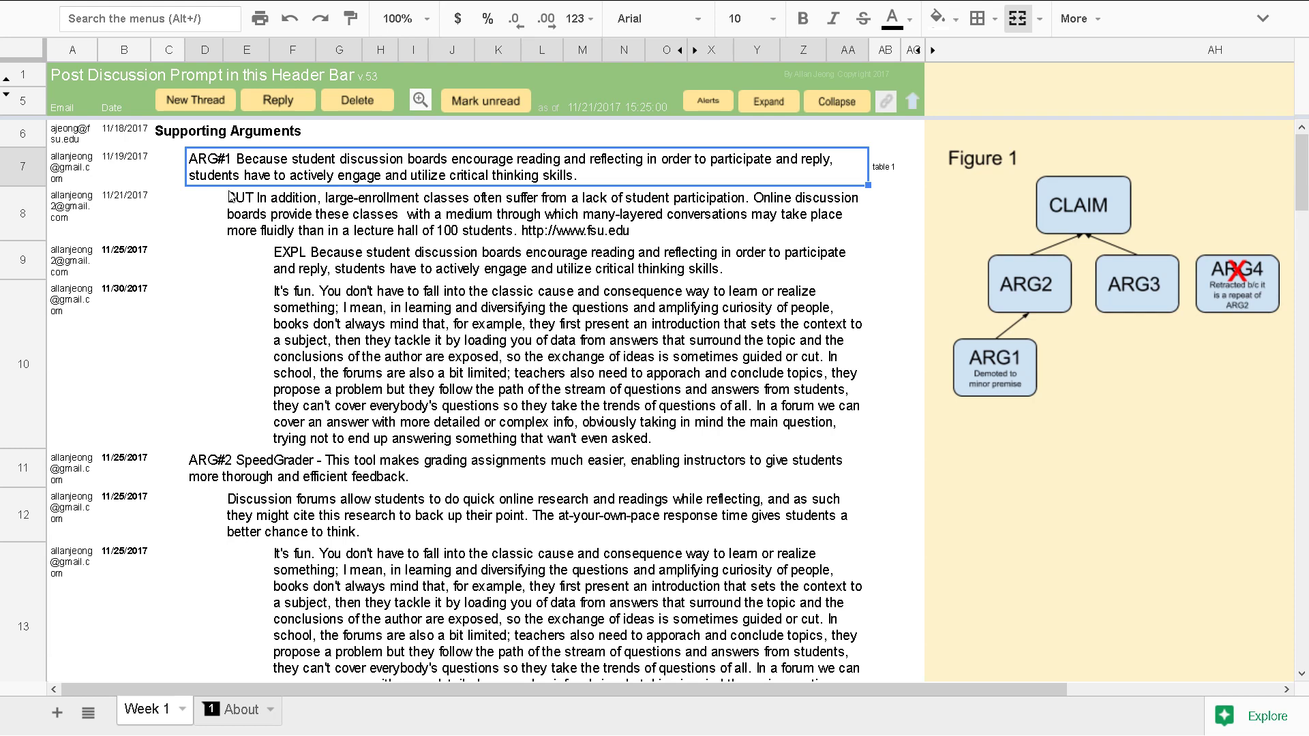
click(266, 215)
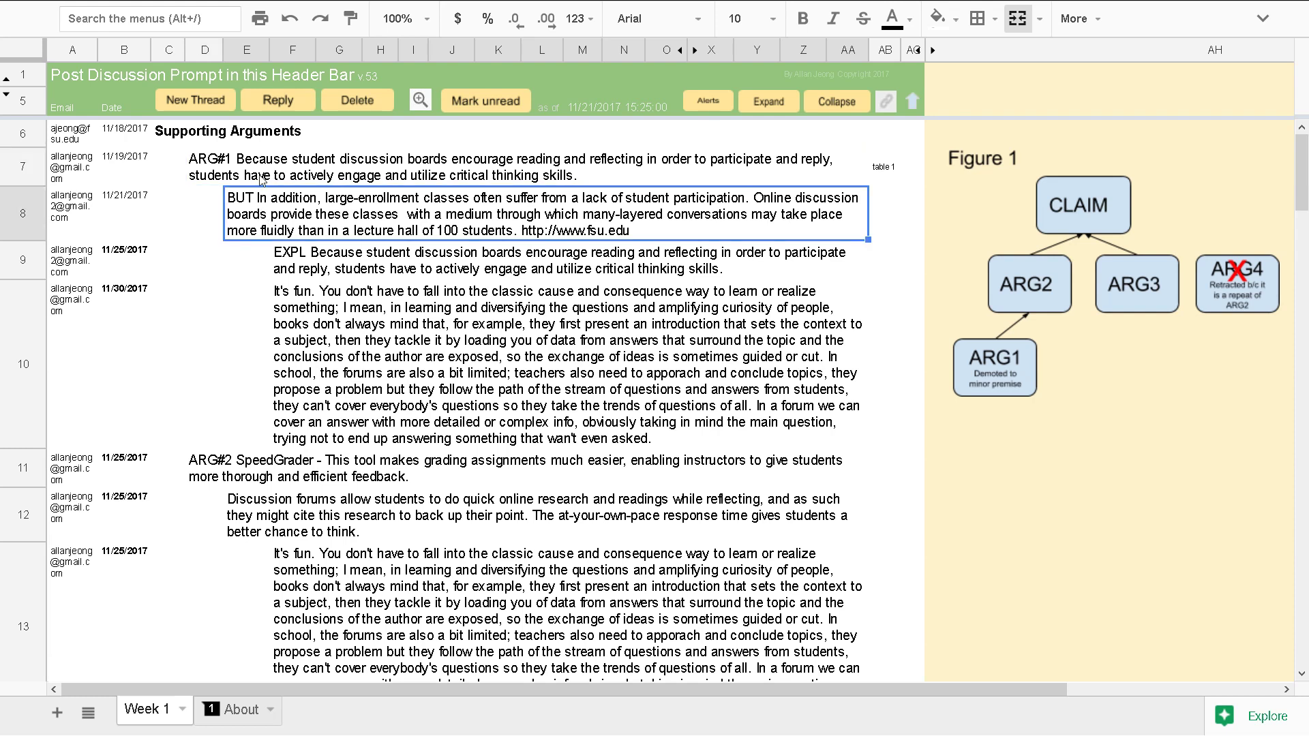
click(262, 179)
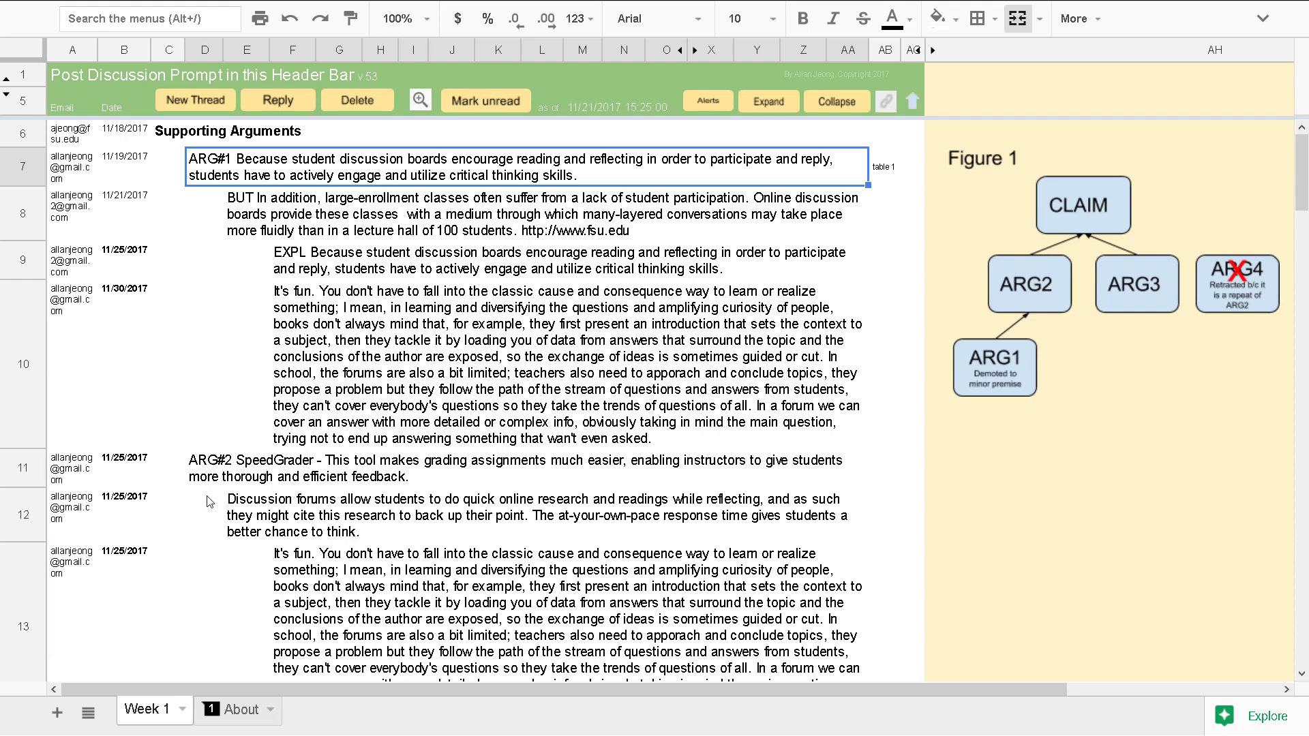
click(216, 477)
click(236, 183)
click(220, 480)
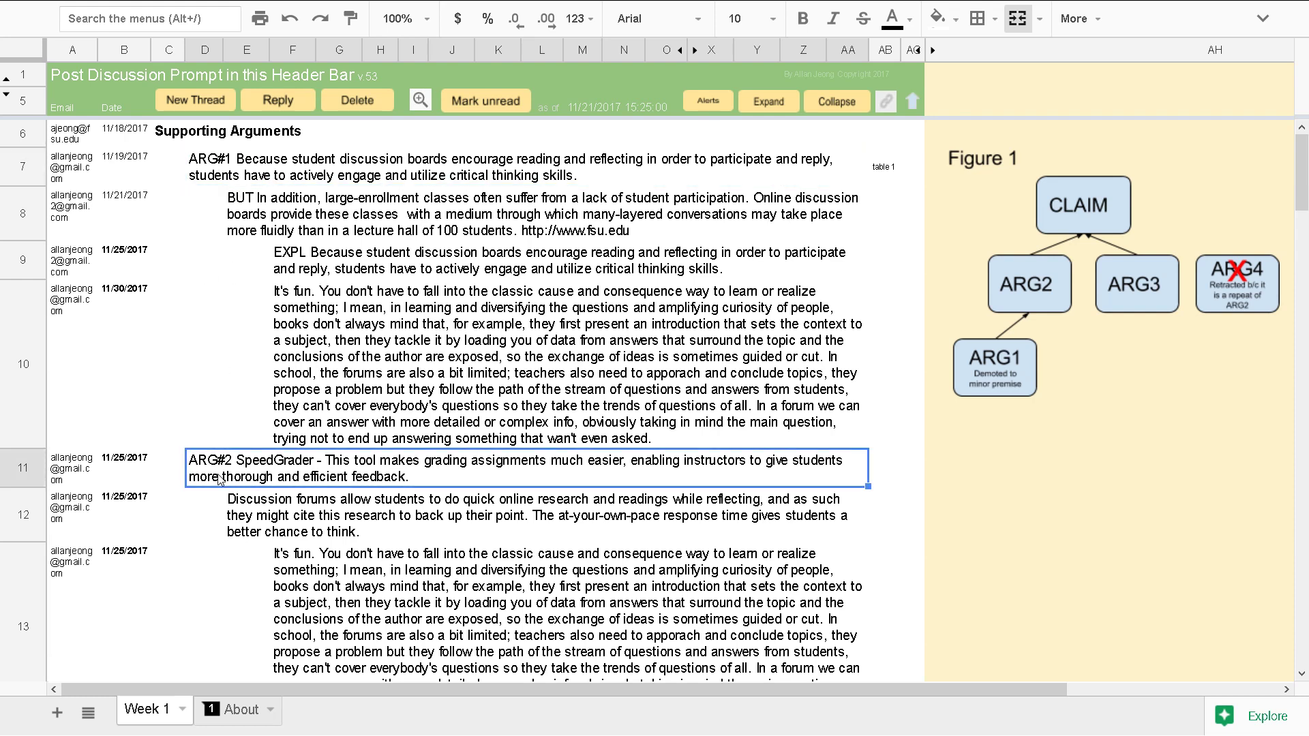
- Look through the indented replies along column D, from ARG#2 down to row 16 and back up to row 8
key(Down)
key(Down)
key(Down)
key(Down)
key(Down)
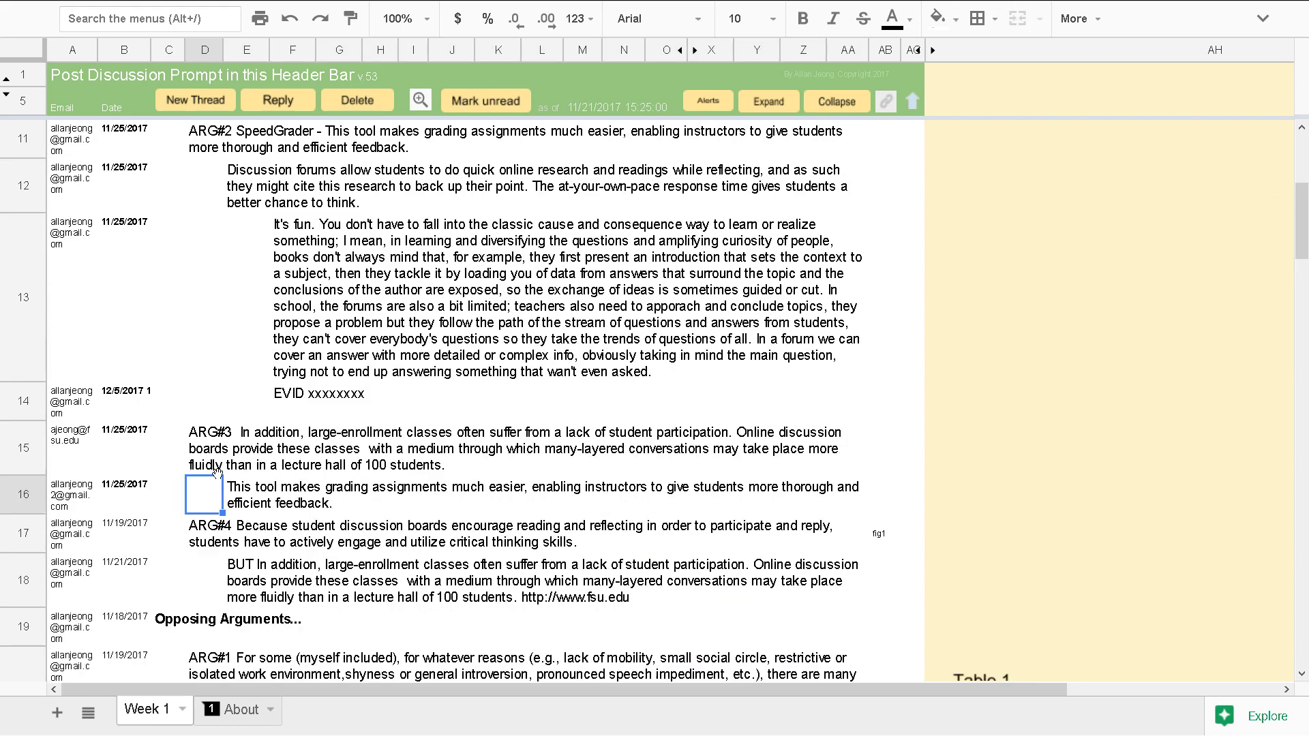
key(Up)
key(Up)
key(Up)
key(Up)
key(Up)
key(Up)
key(Up)
key(Up)
key(Up)
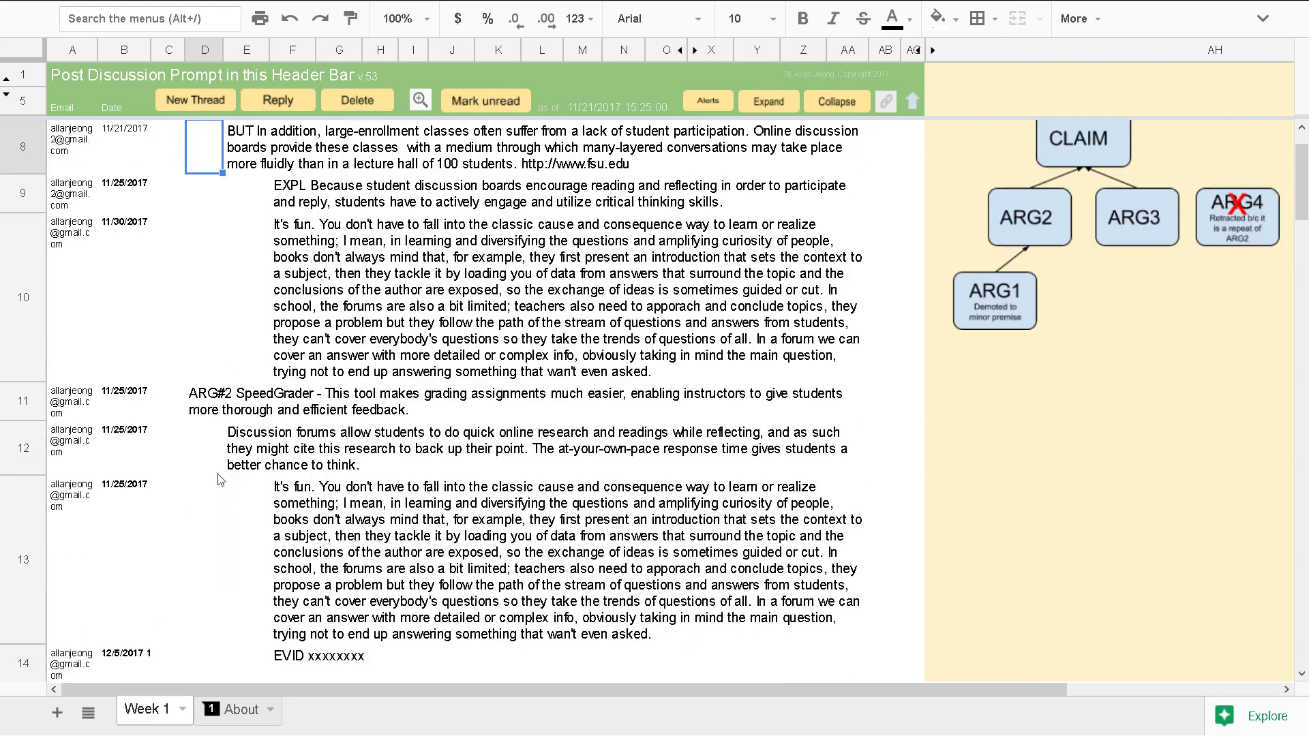
- Collapse the forum's posts to single lines with the option that shows all posts at every thread level
key(Up)
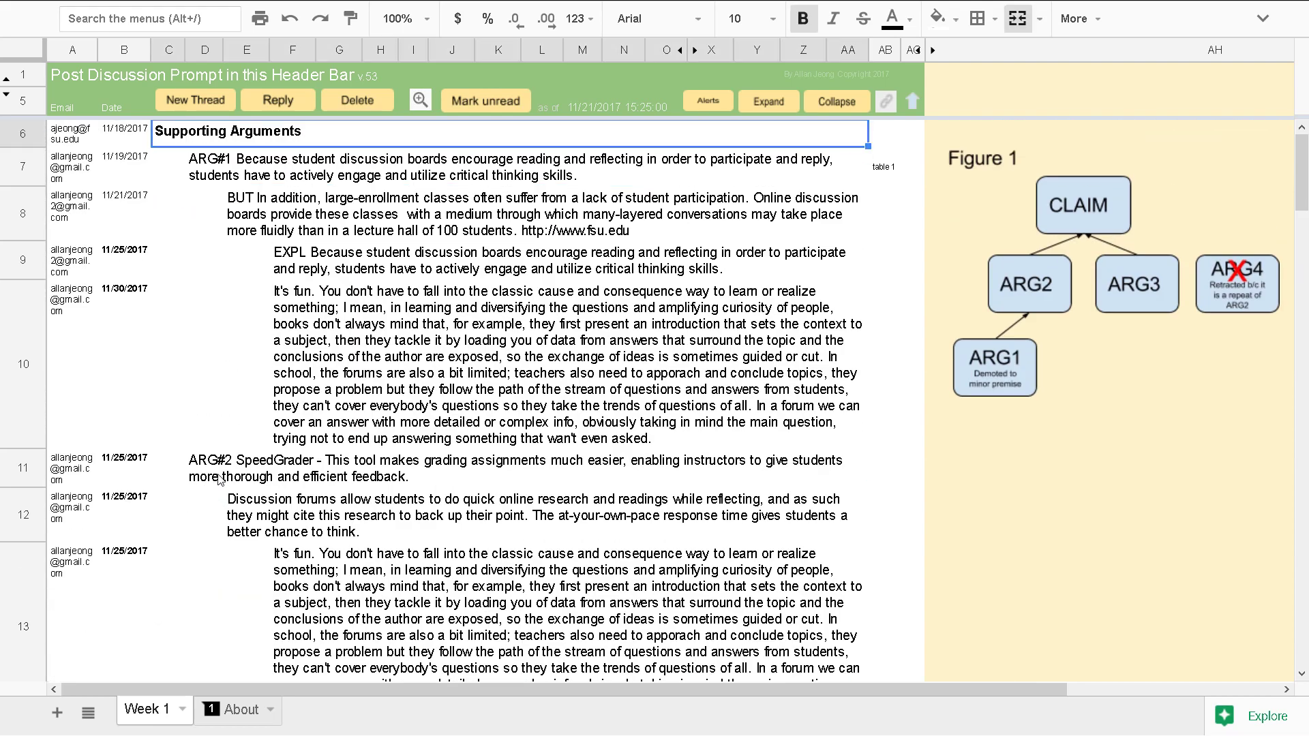
key(Down)
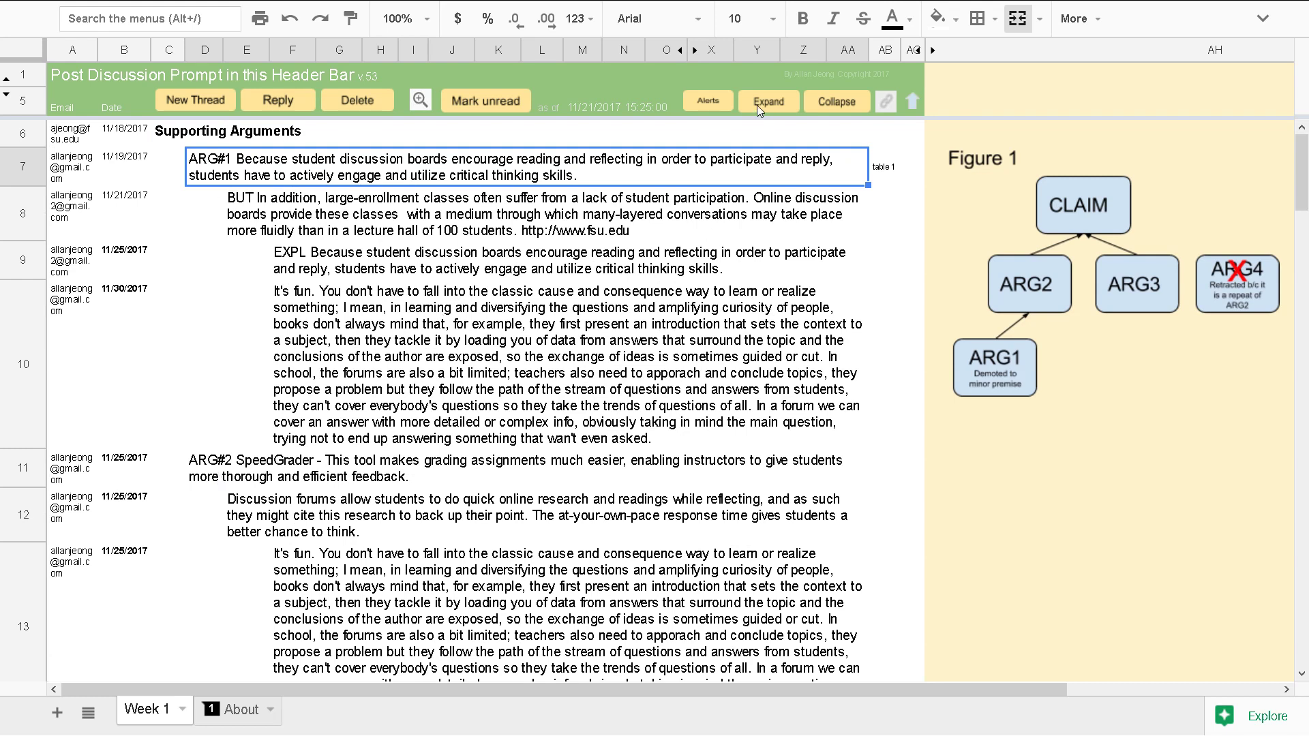
click(833, 102)
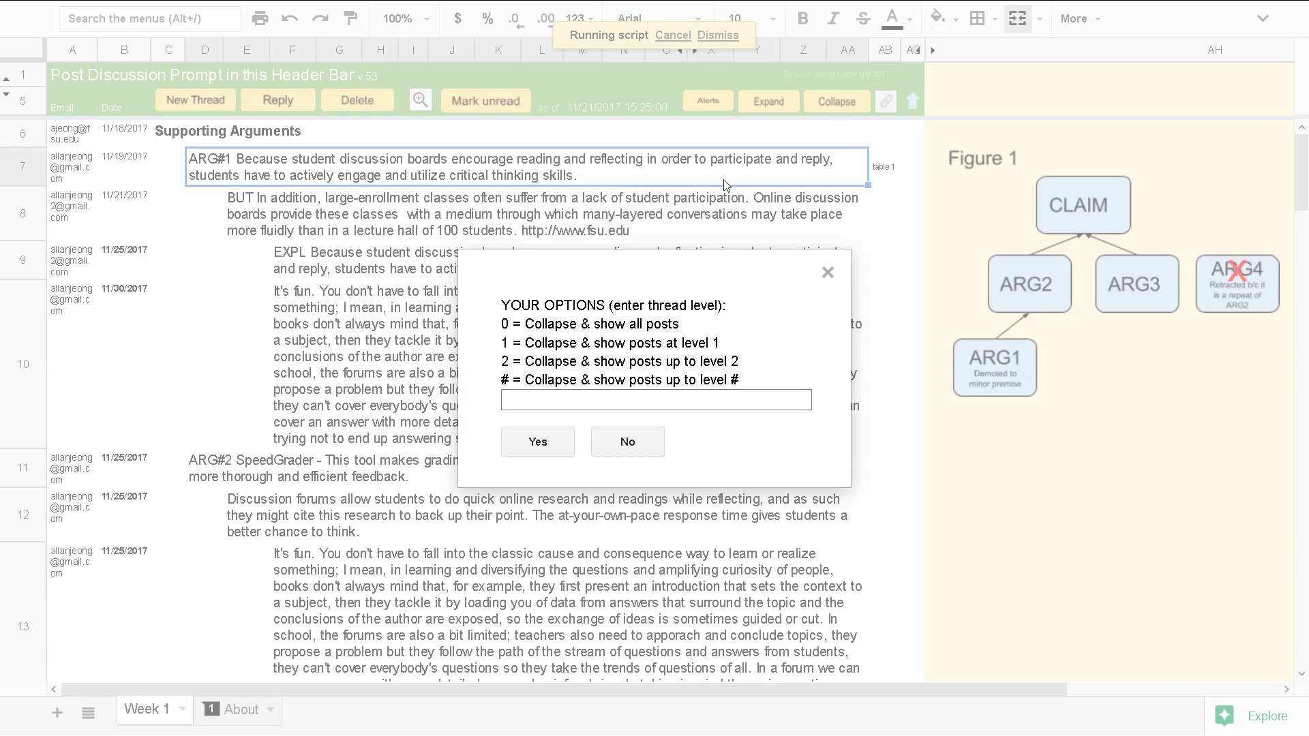
click(527, 450)
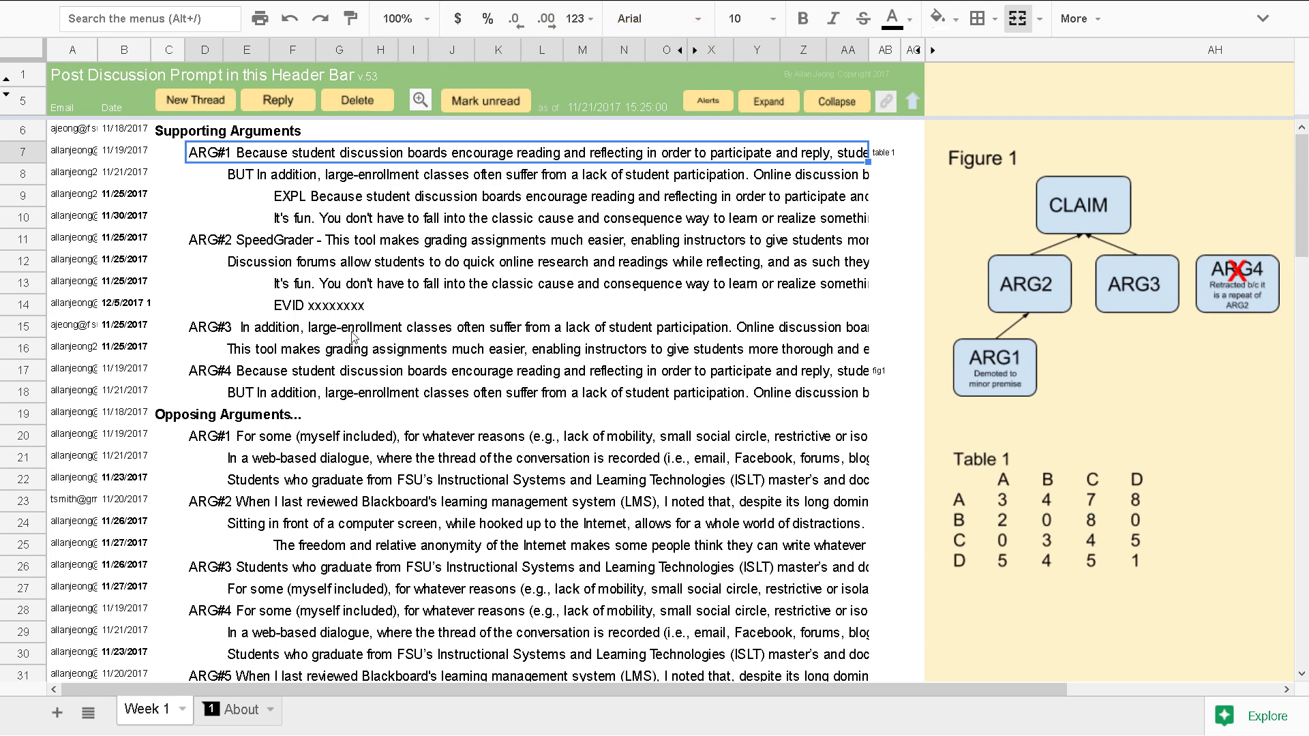
- Collapse the forum to show only posts up to thread level 2
click(830, 105)
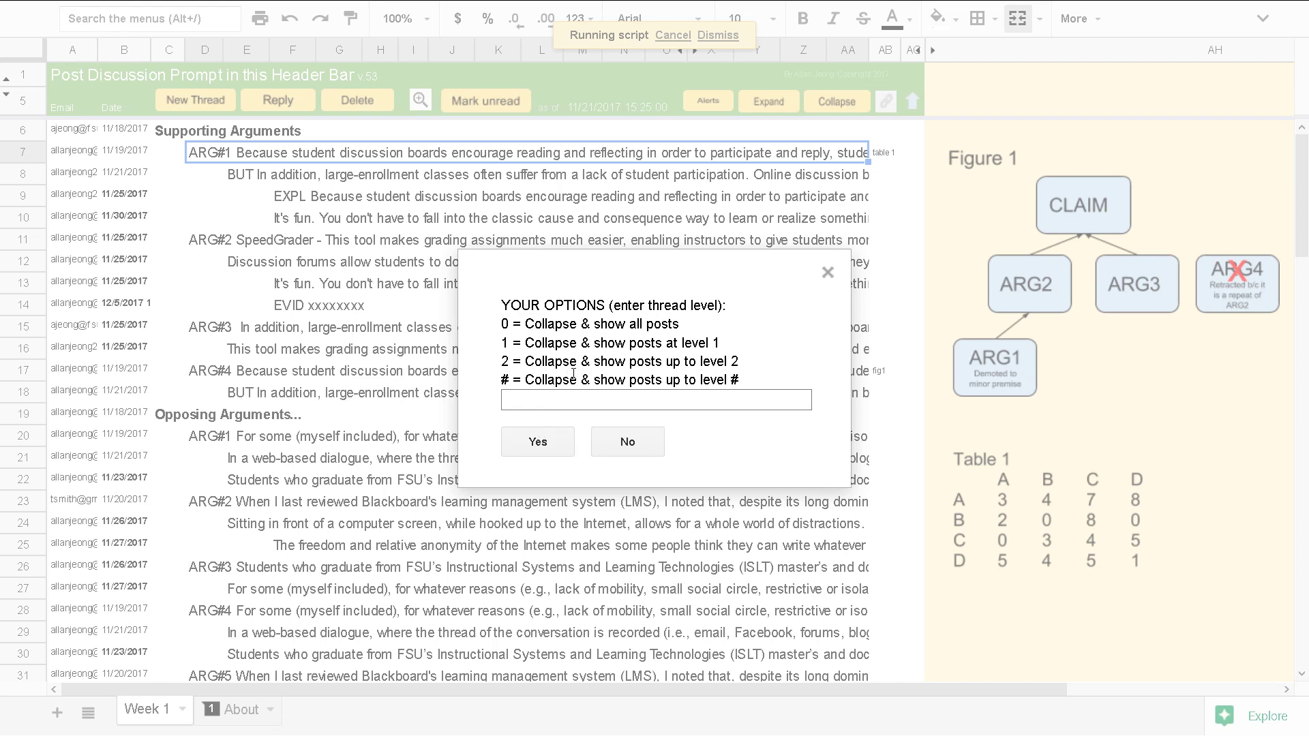
text(2)
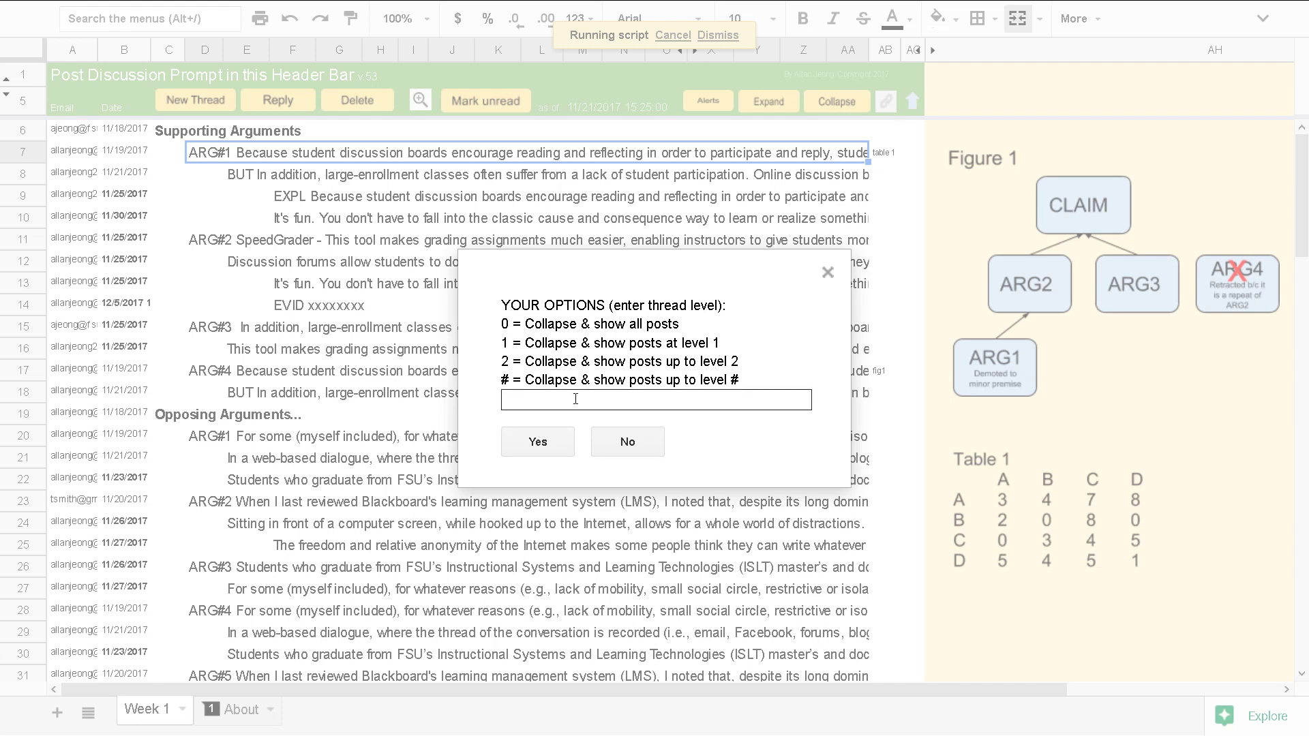
click(536, 446)
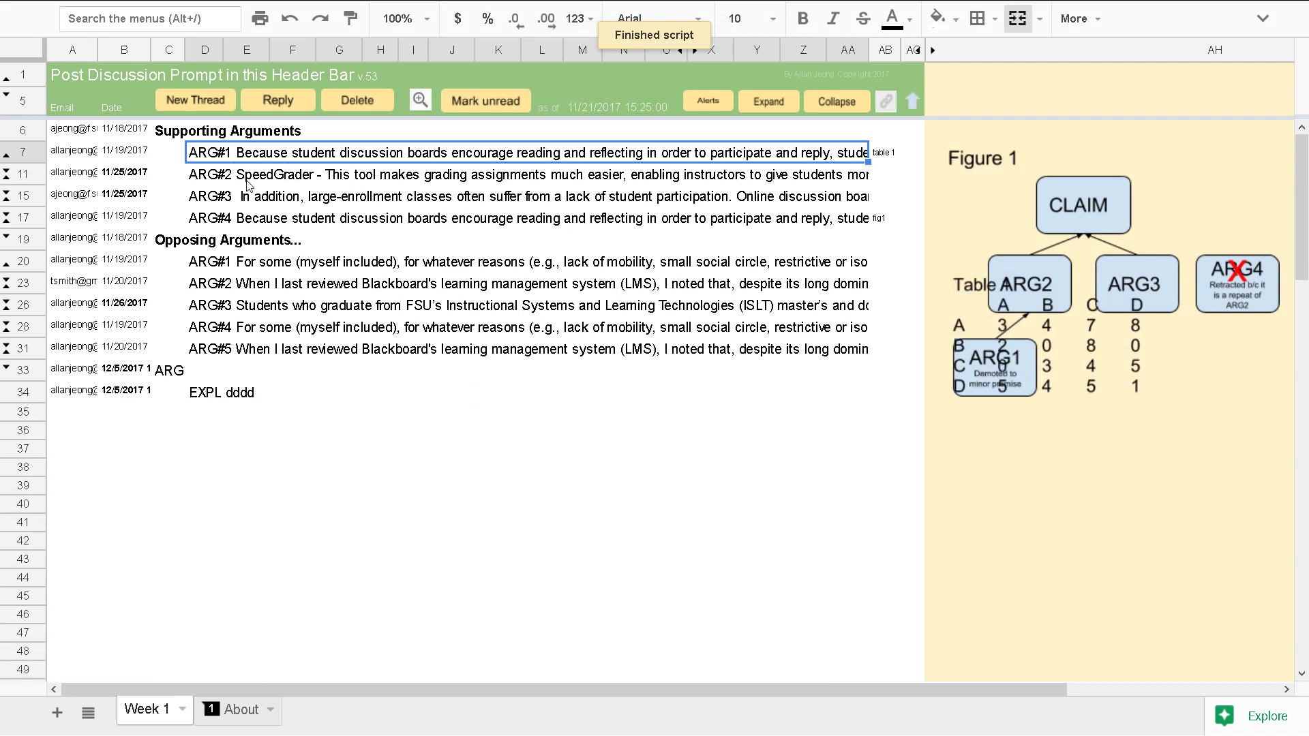
- Browse the Supporting and Opposing Arguments headings and the opposing posts, opening the full text of opposing ARG#1, ARG#5 and ARG#4
click(211, 135)
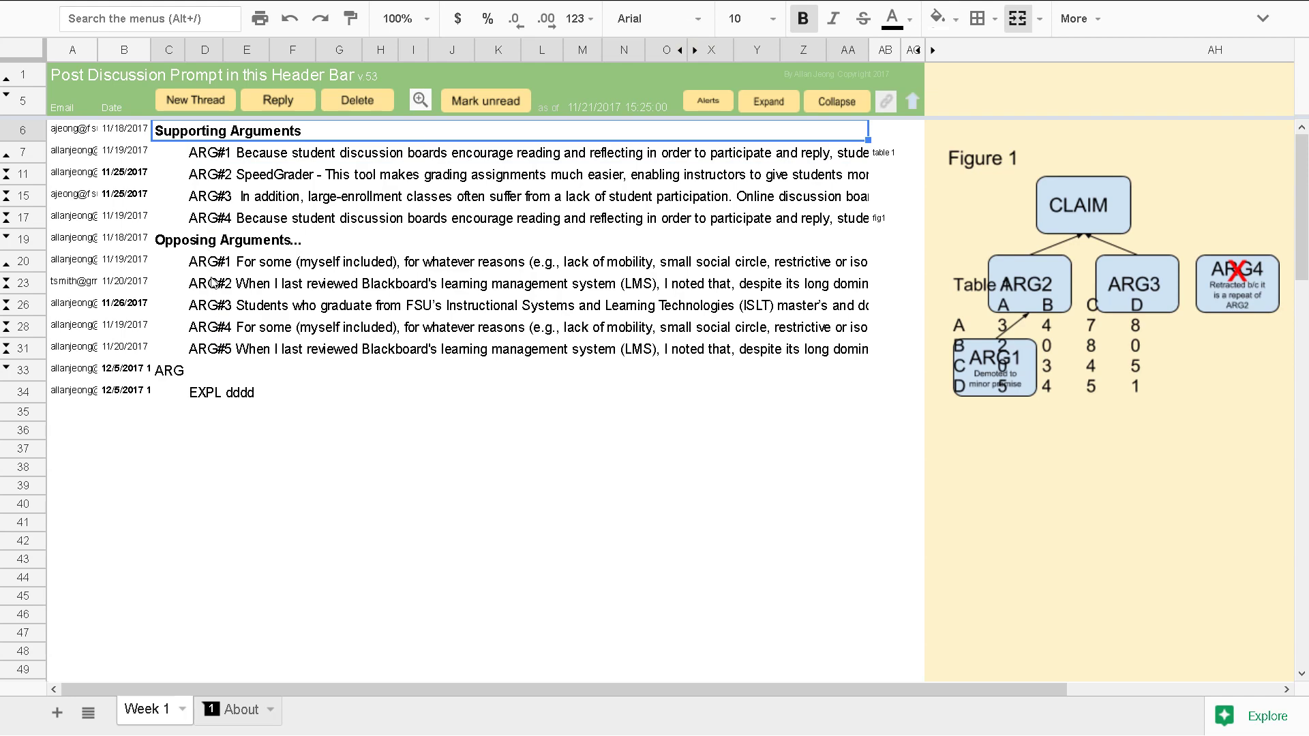
click(222, 245)
double_click(221, 260)
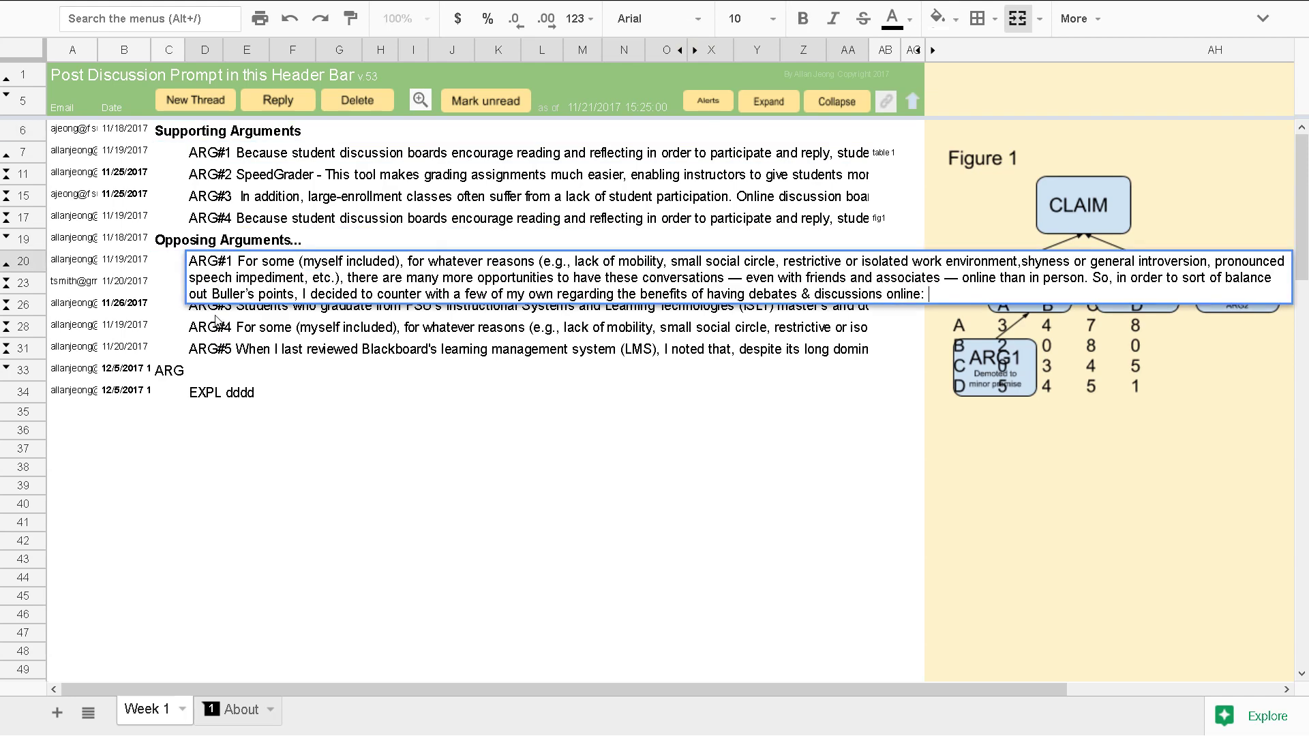
double_click(215, 348)
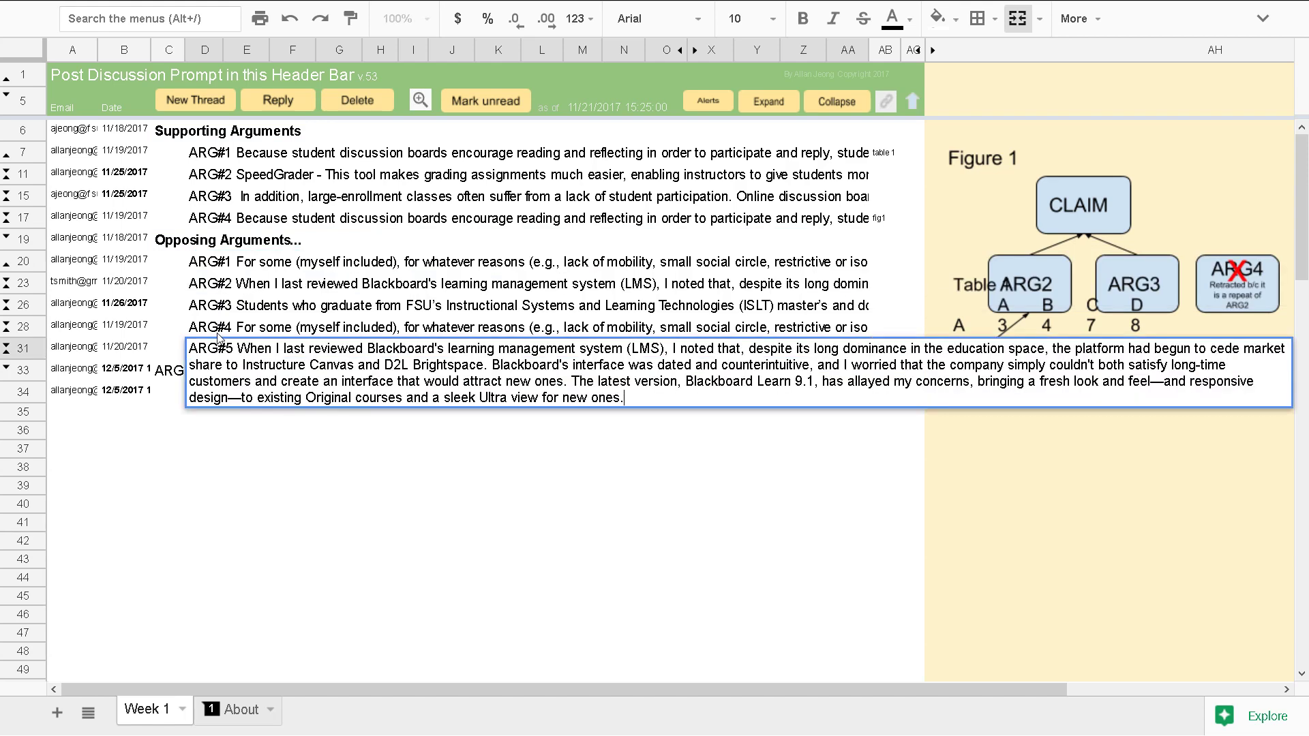
double_click(220, 328)
click(220, 267)
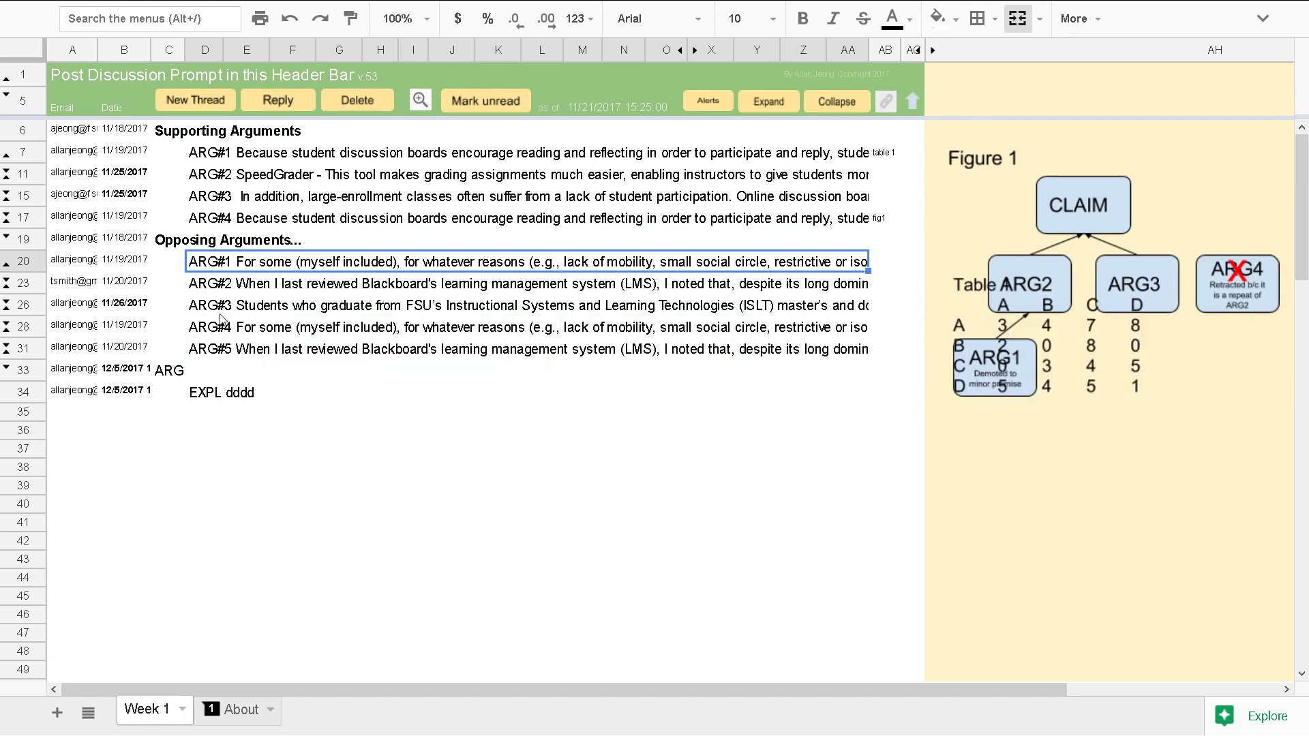
click(221, 349)
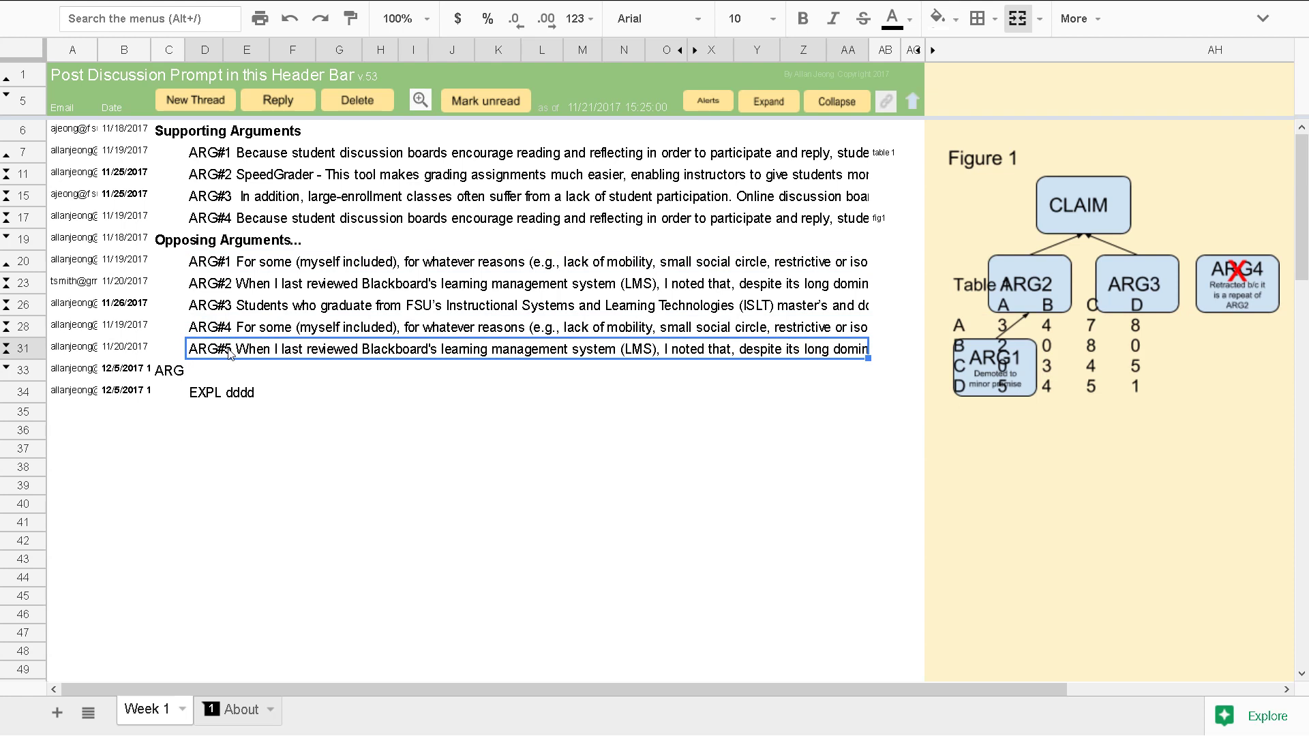
click(230, 268)
click(230, 290)
click(235, 310)
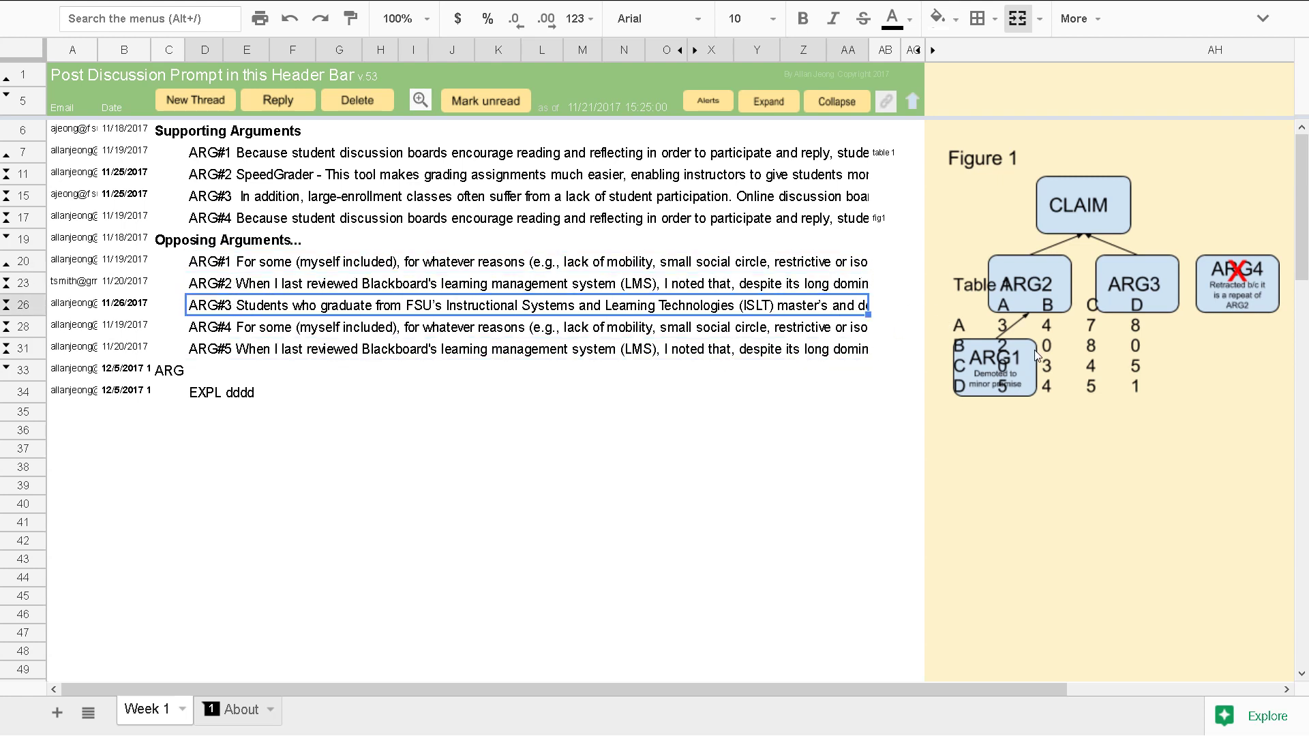
- Move the Table 1 drawing down below Figure 1 and select the Figure 1 argument diagram
click(1046, 346)
drag(1045, 347, 1059, 516)
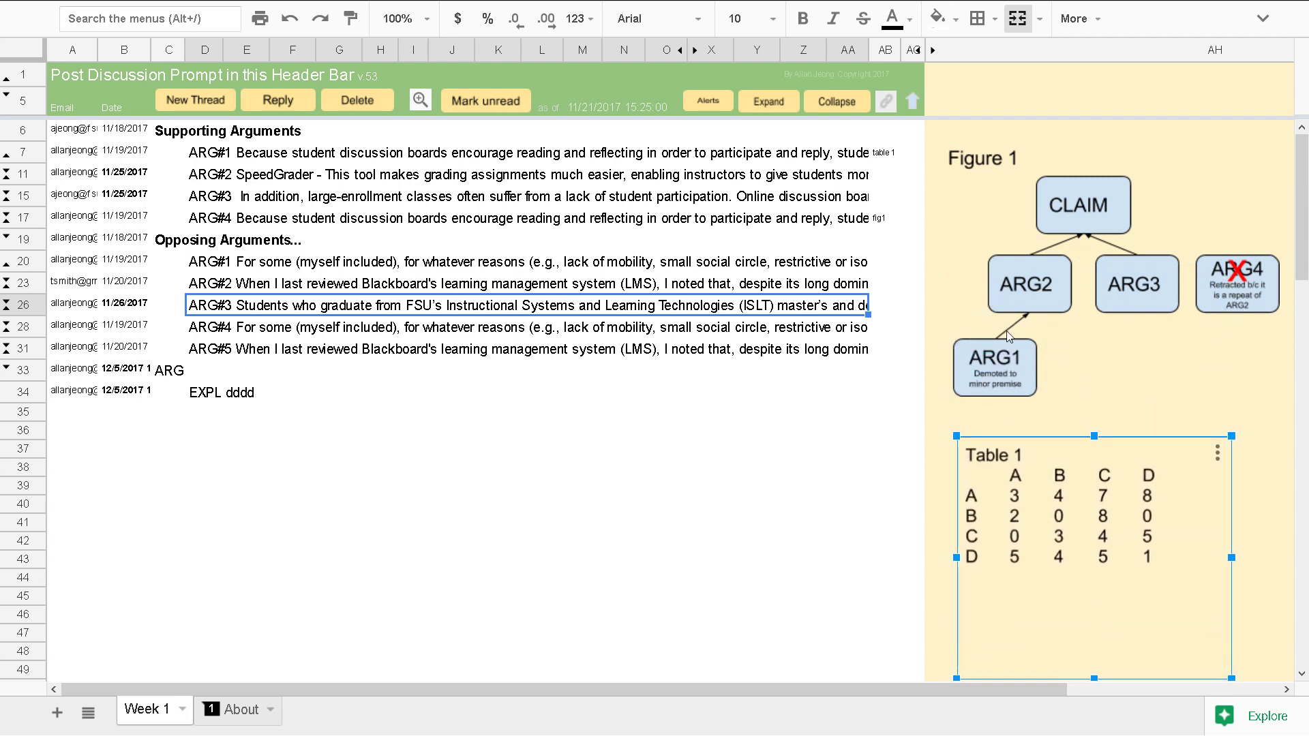
click(1029, 283)
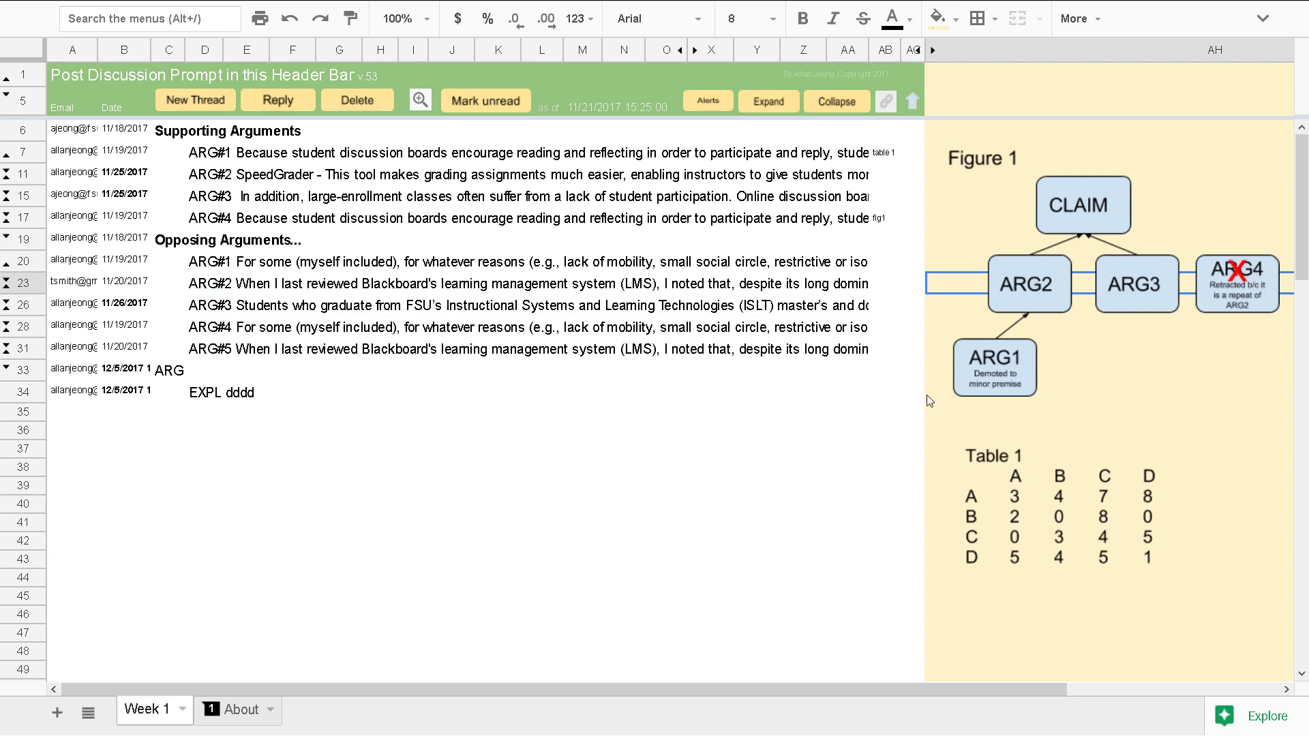
click(992, 372)
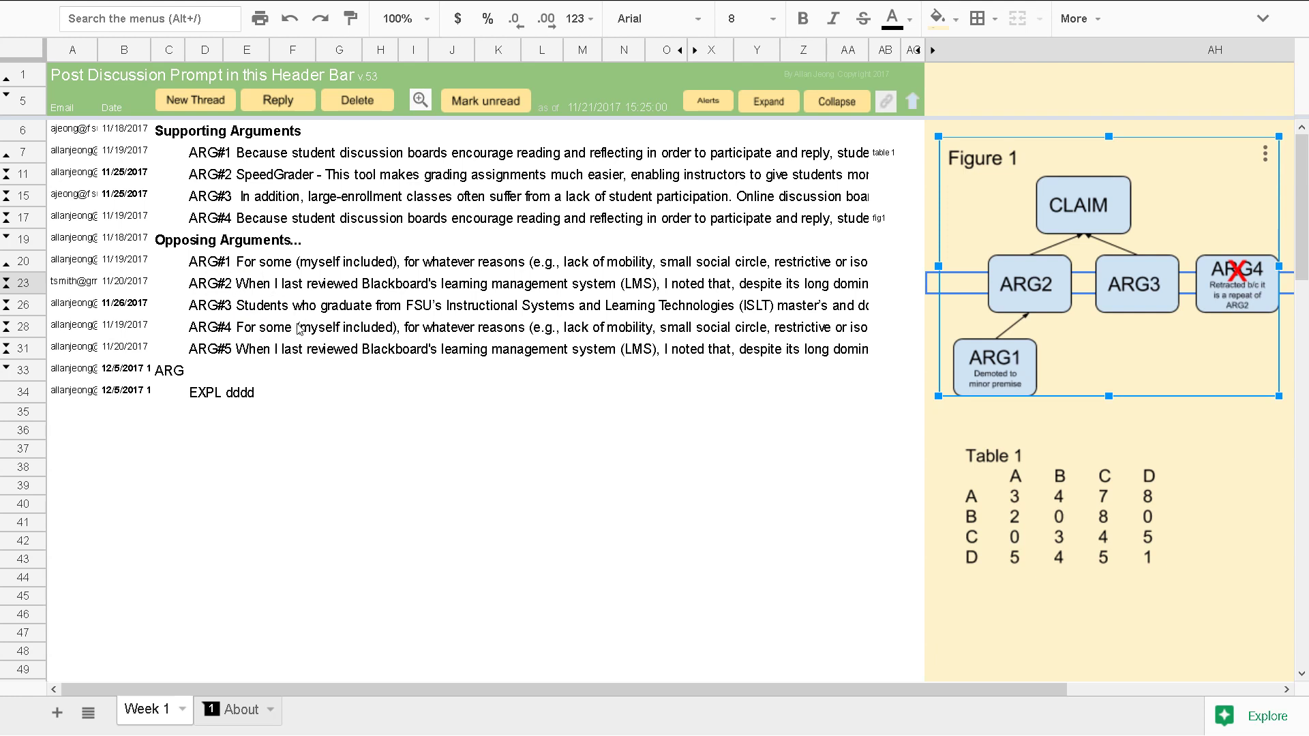
- Go through opposing posts ARG#1 to ARG#5 and open the full text of supporting post ARG#1 in row 7
click(222, 267)
click(220, 286)
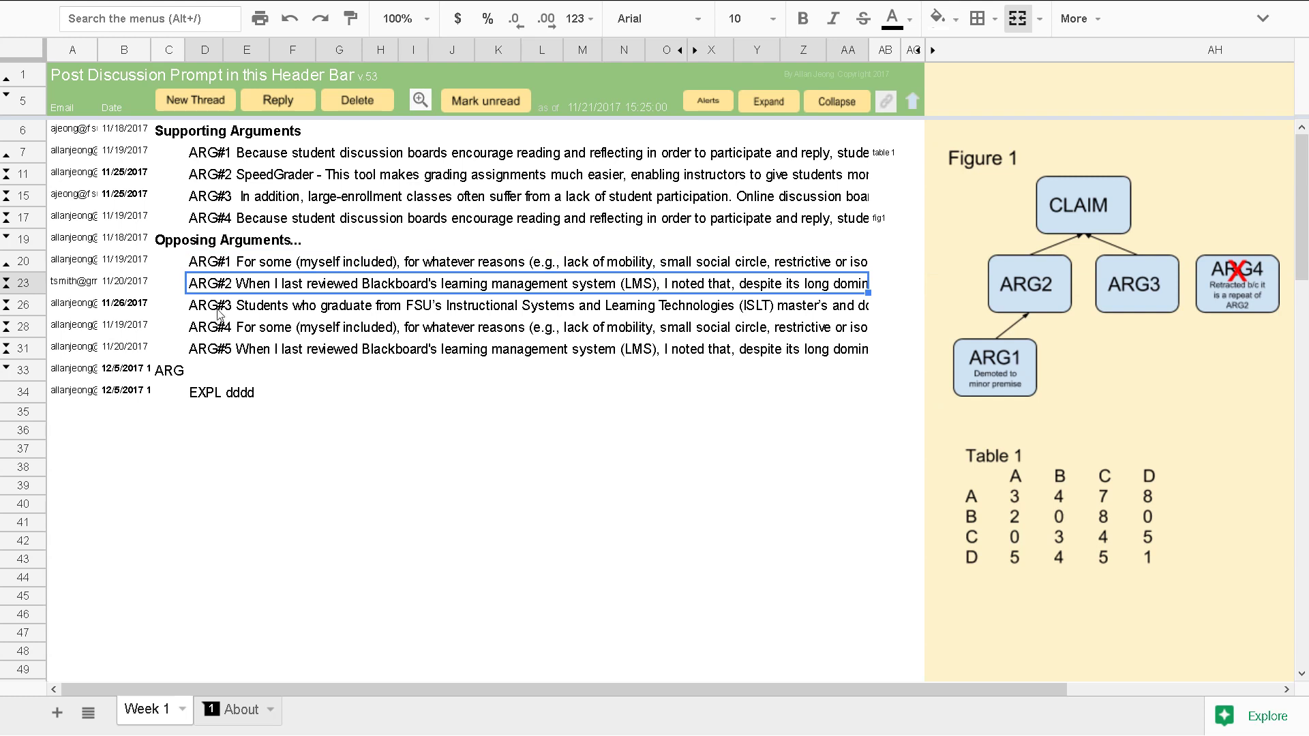
click(219, 314)
click(220, 333)
click(214, 351)
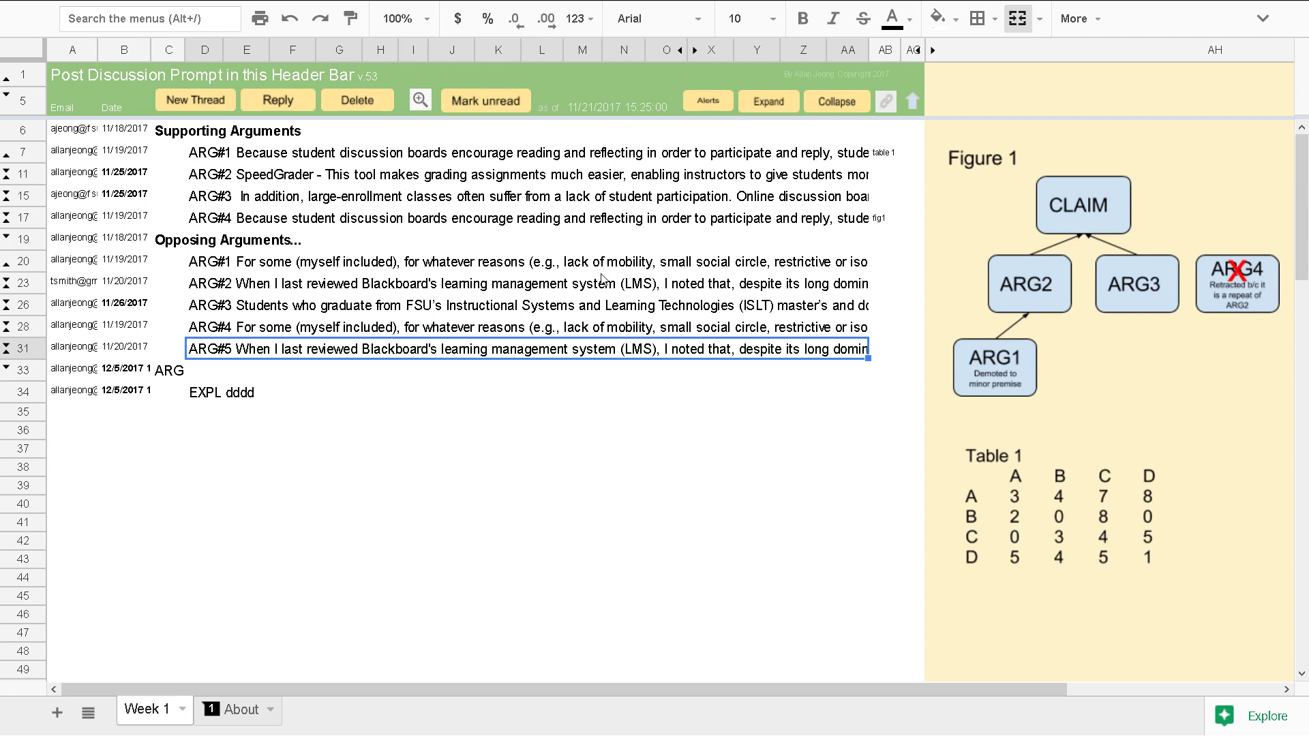
double_click(279, 152)
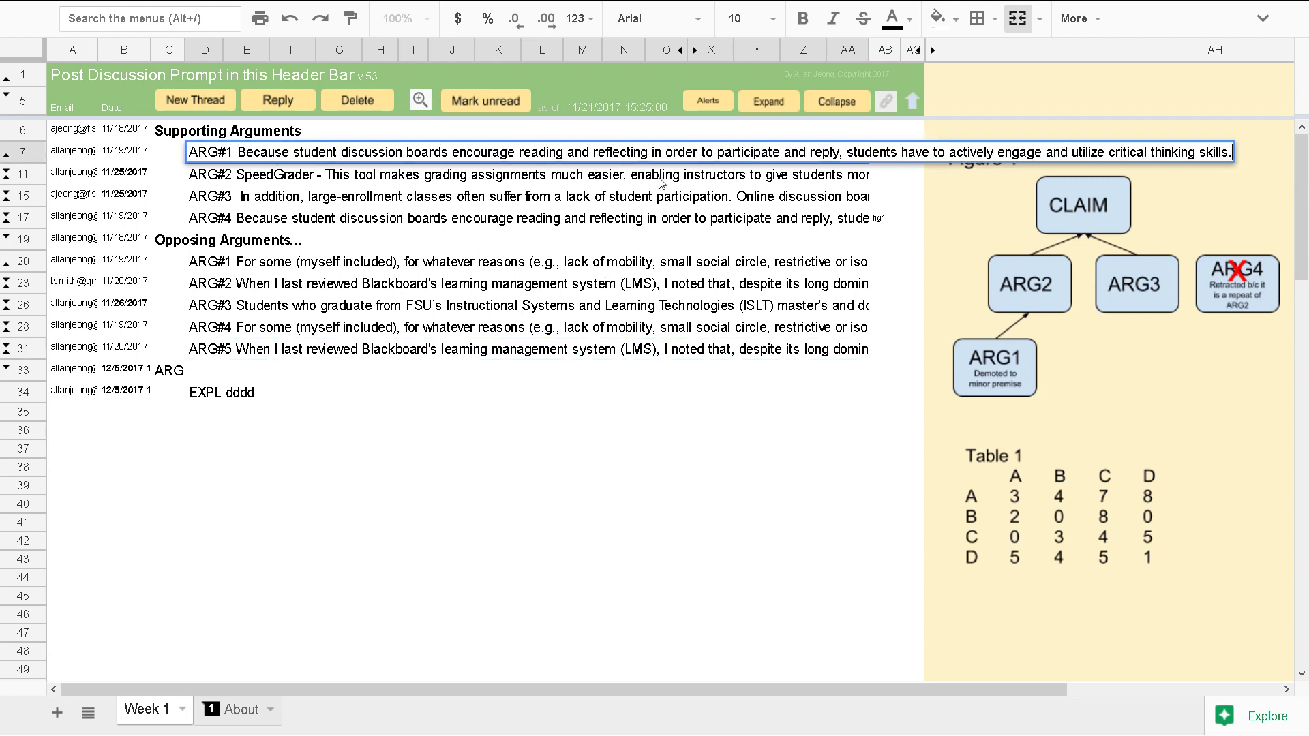
- Show all posts again in the collapsed view and open the full text of the reply in row 10
click(824, 107)
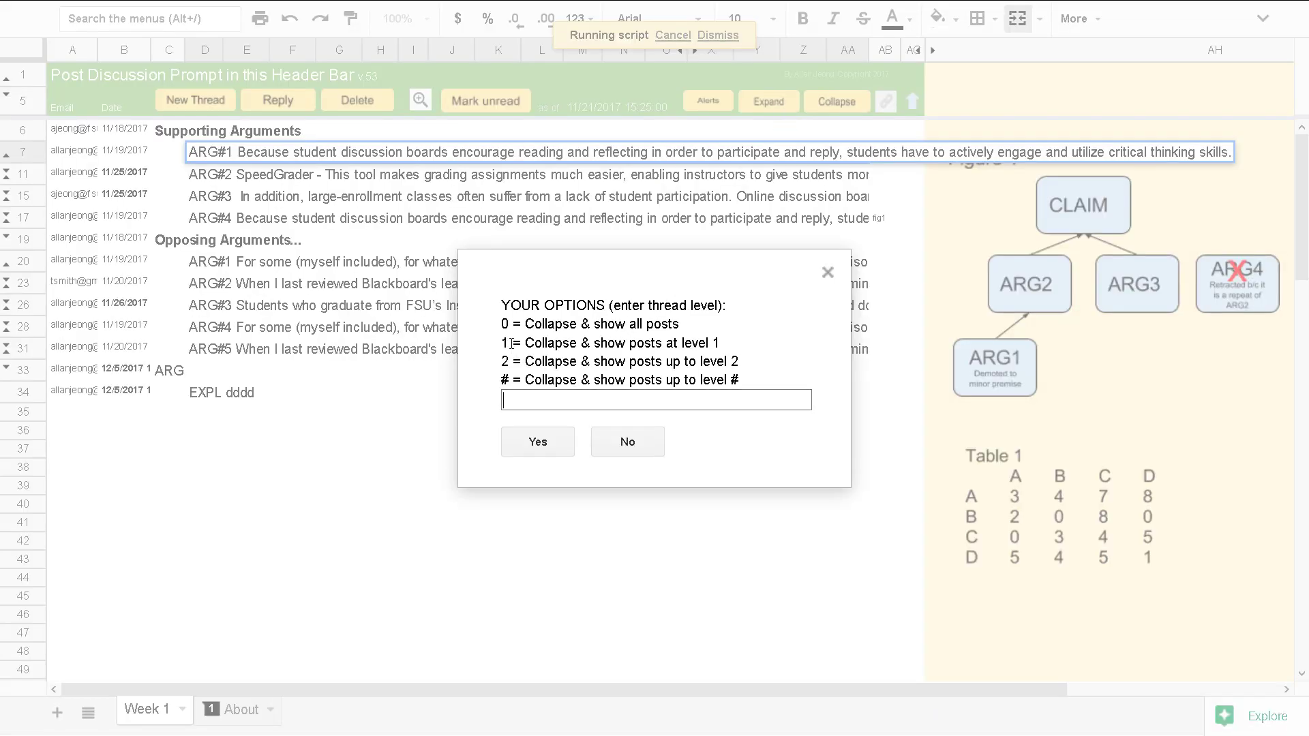
click(526, 443)
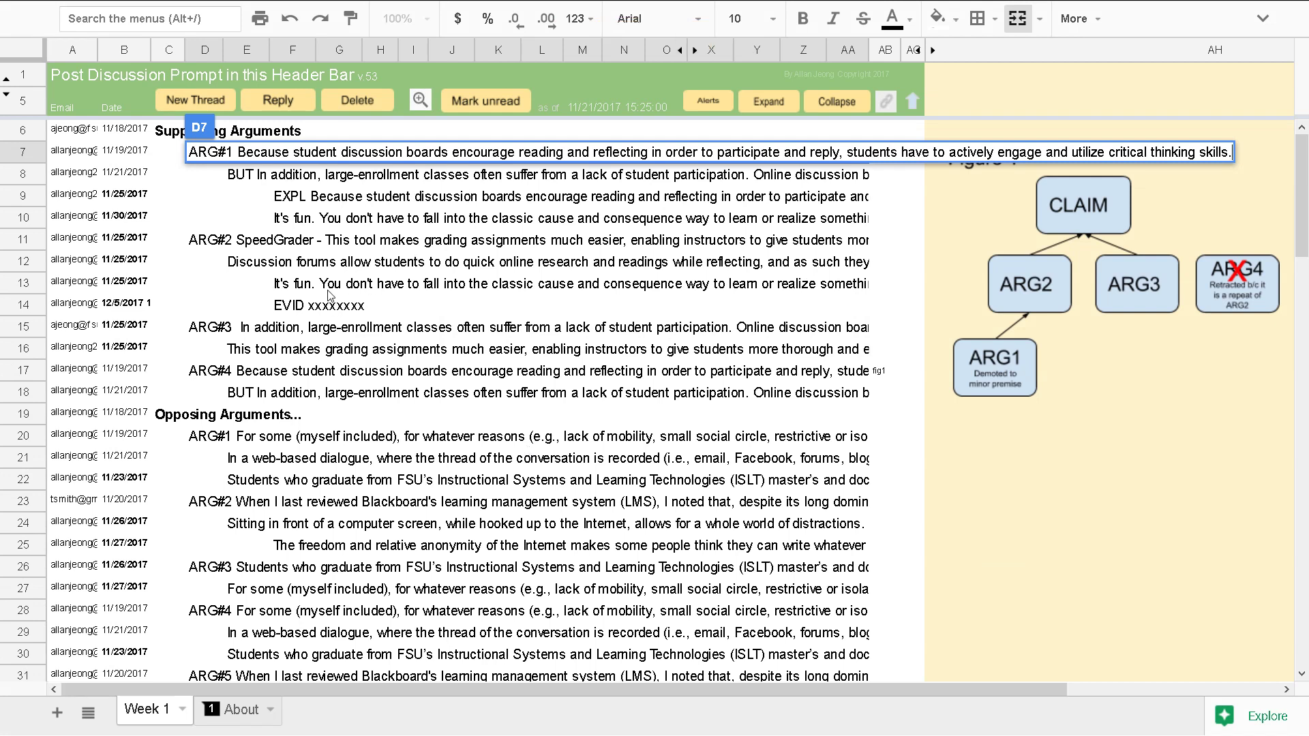
click(360, 217)
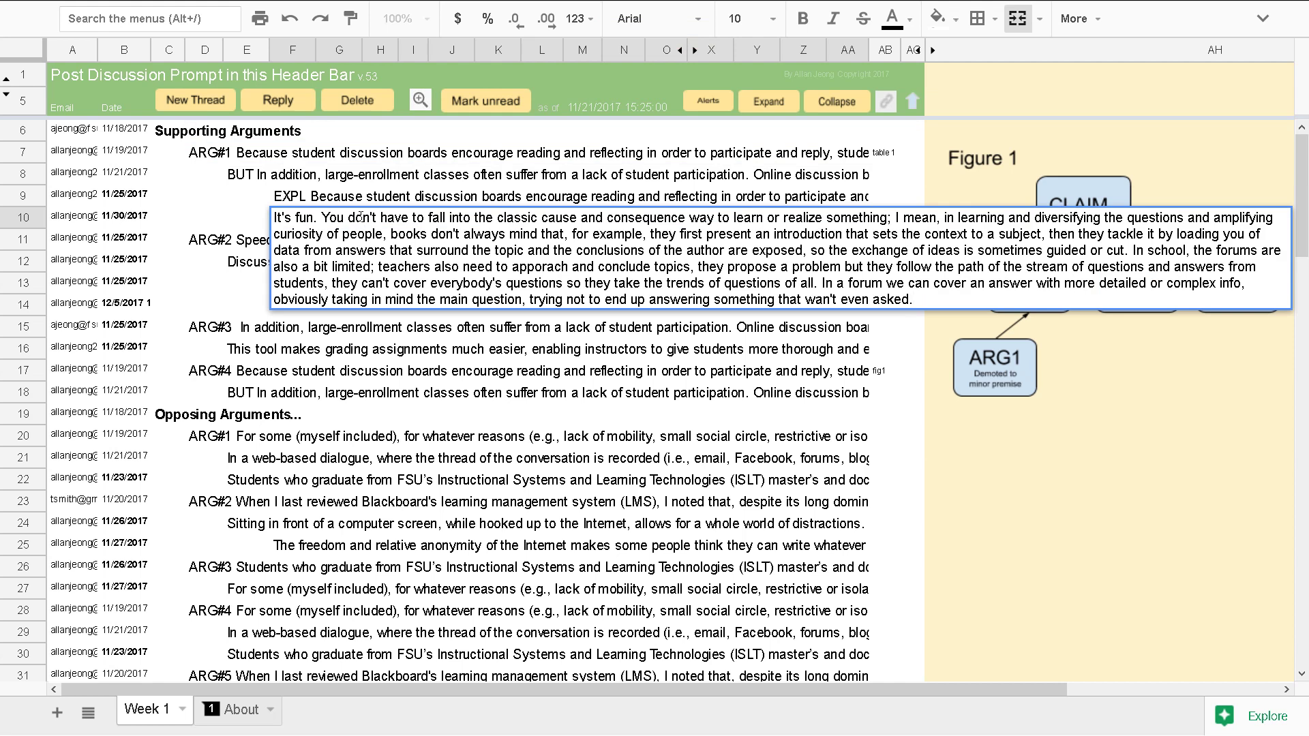
click(446, 363)
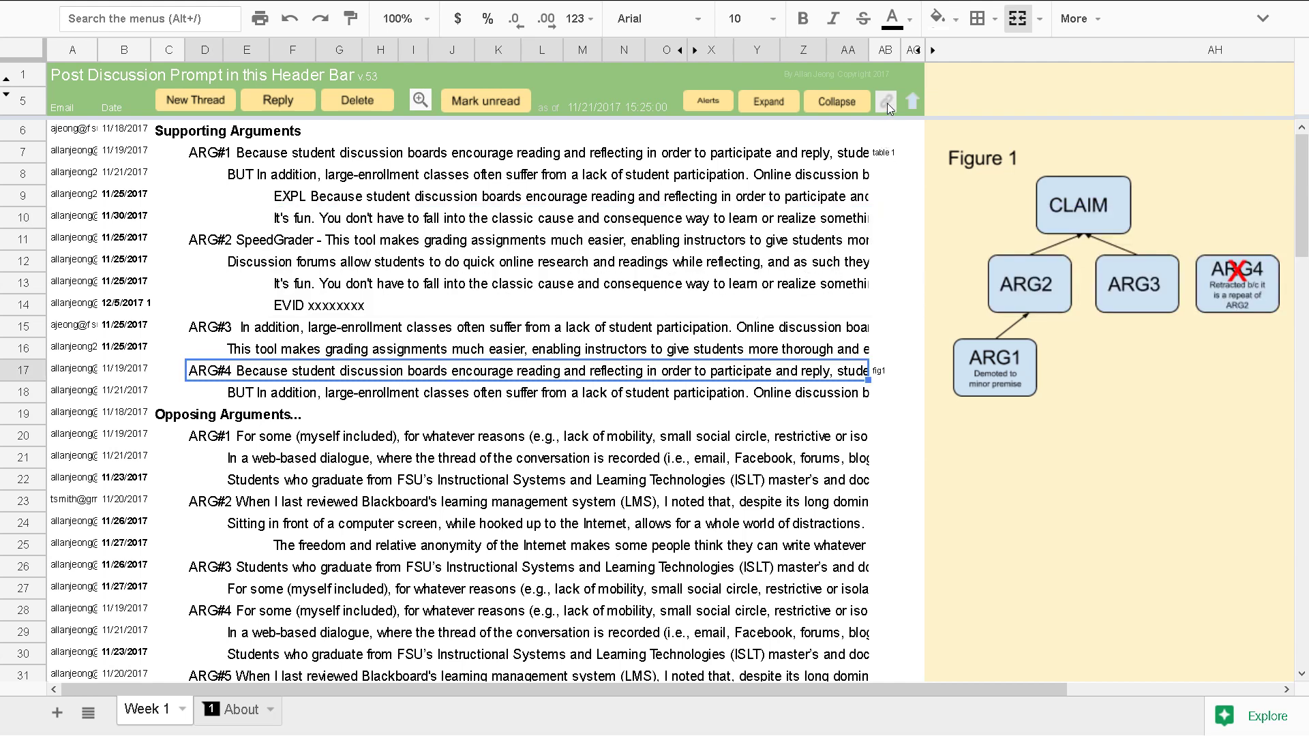
- Try to add a link to the supporting ARG#3 post in row 15
click(811, 240)
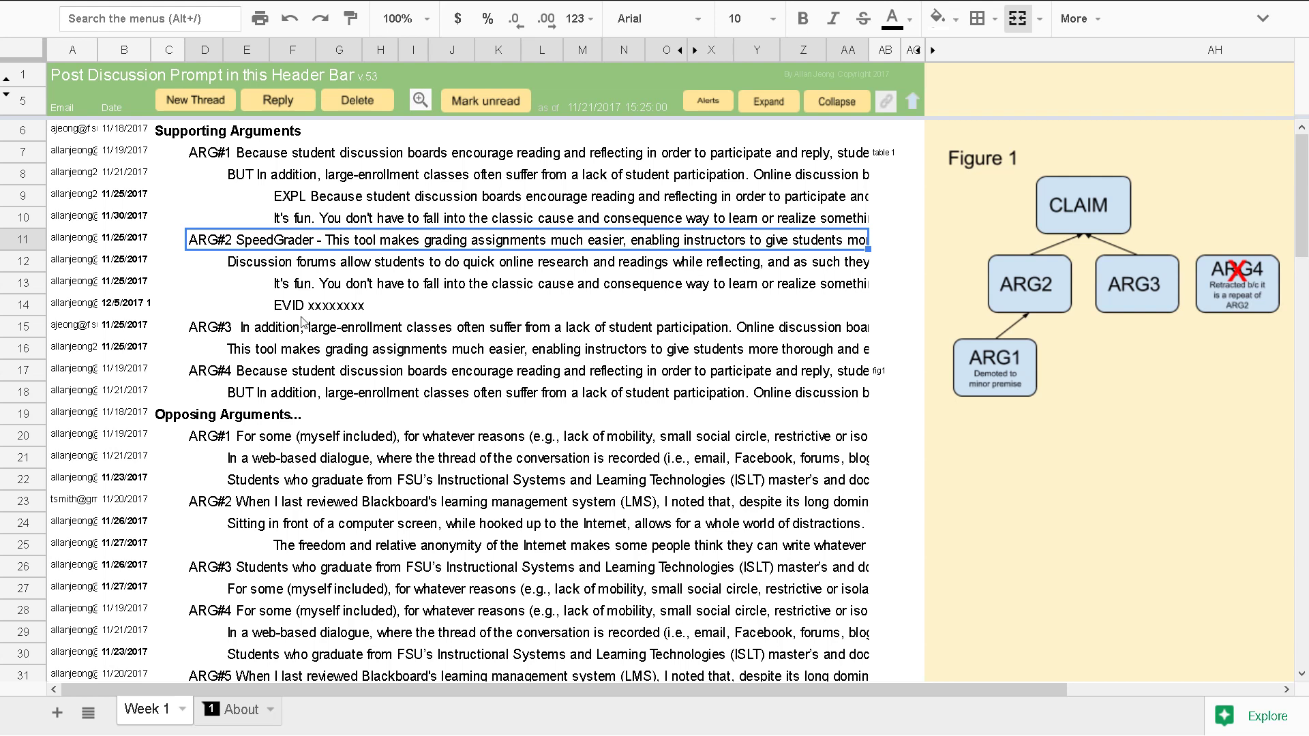
click(216, 328)
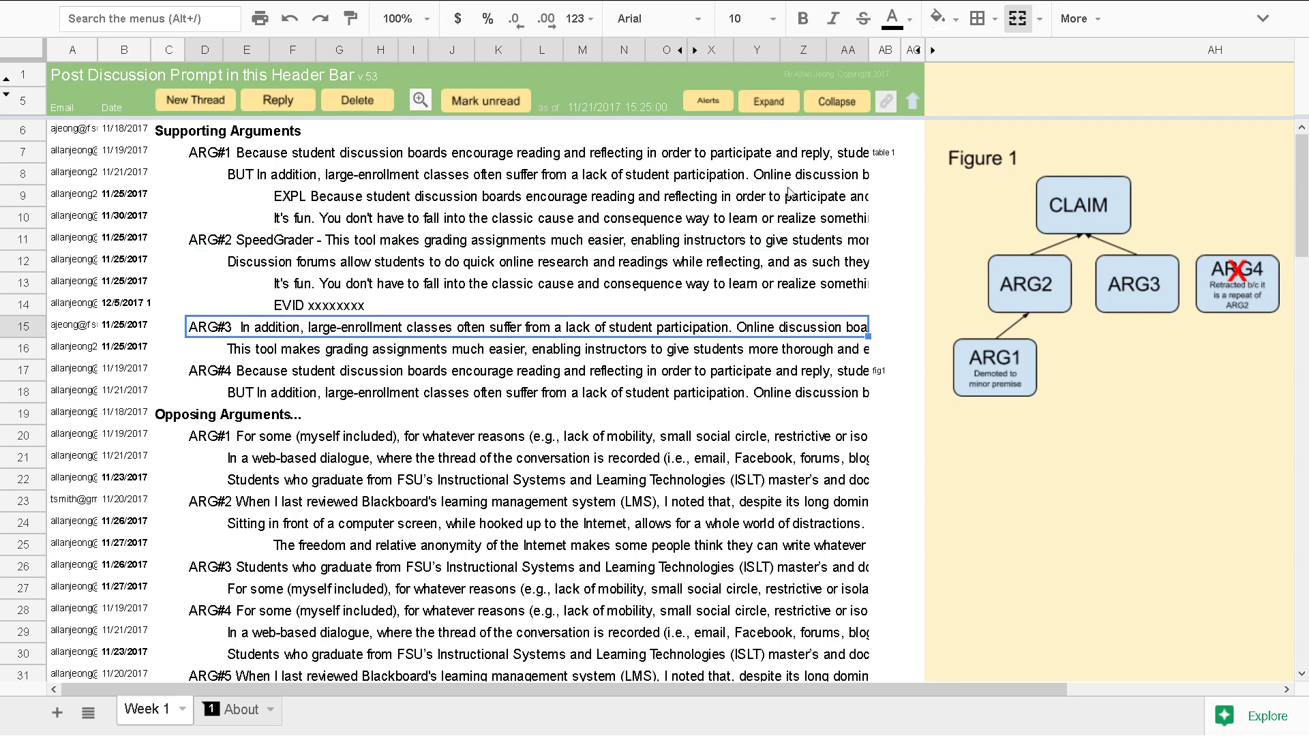
click(888, 101)
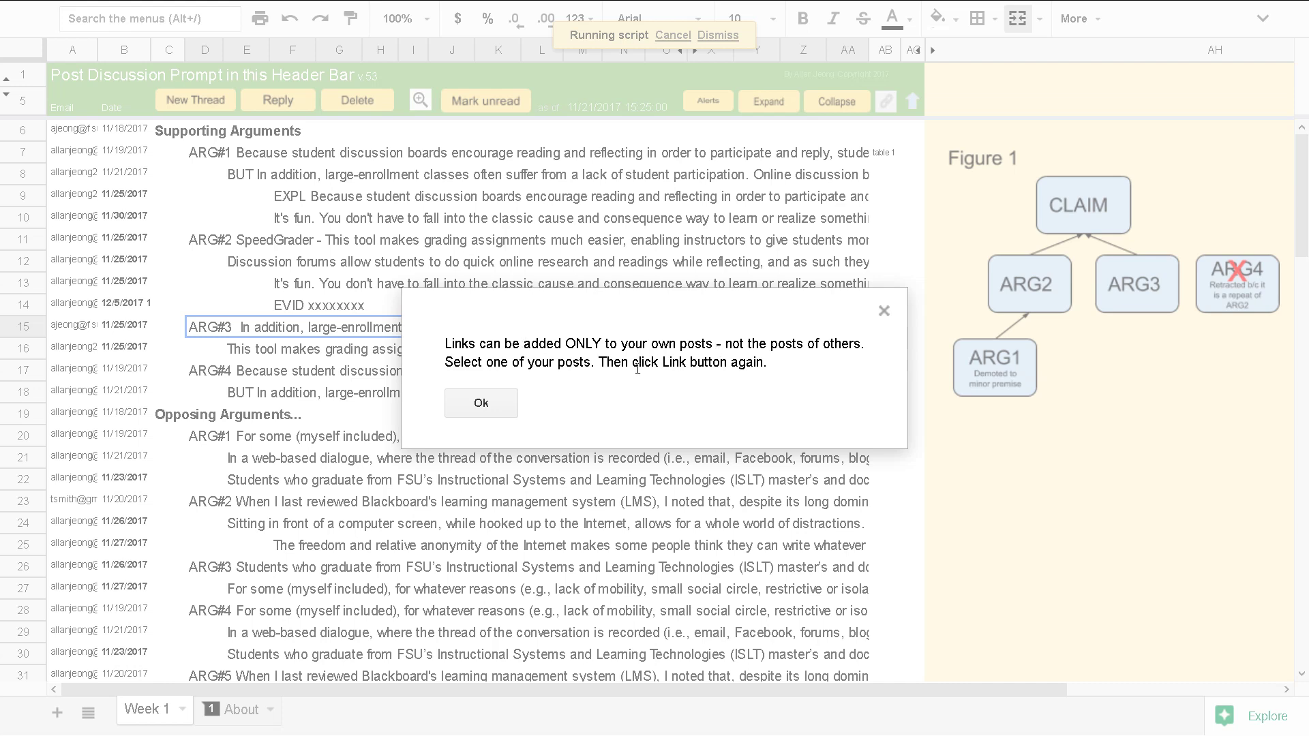
click(482, 403)
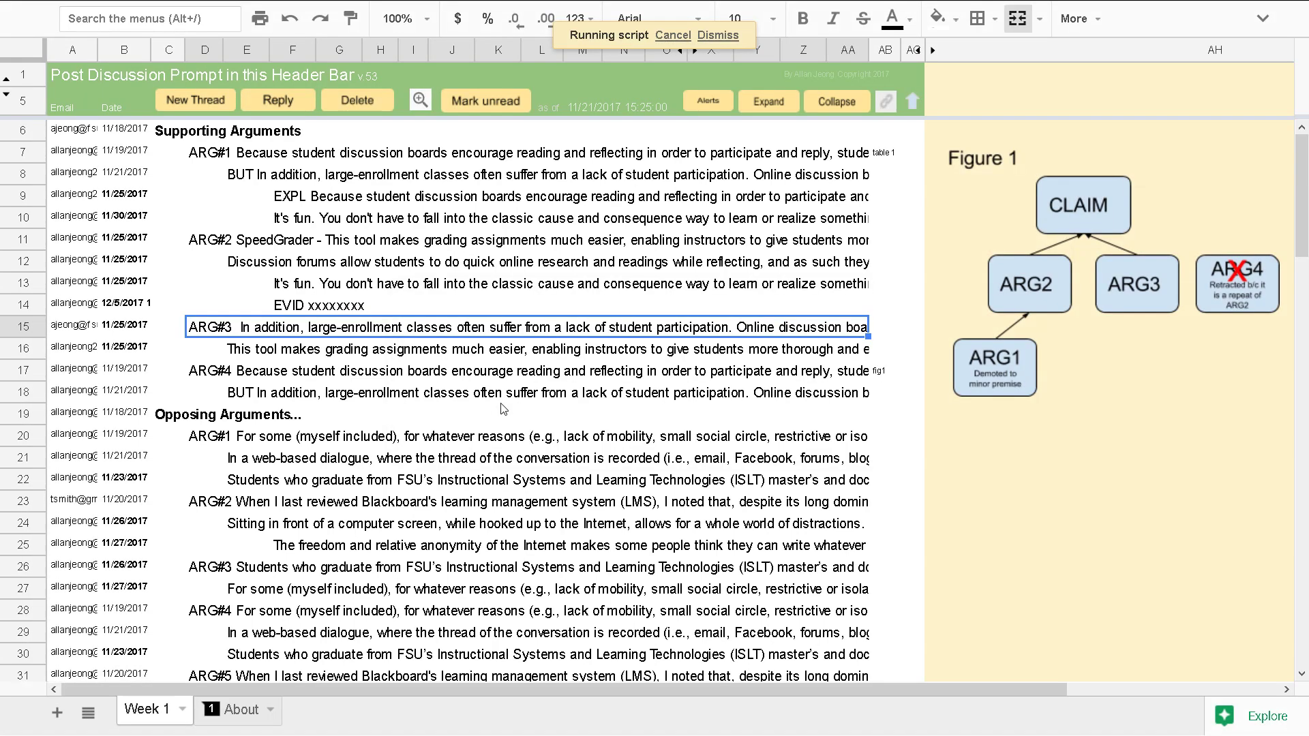
click(473, 282)
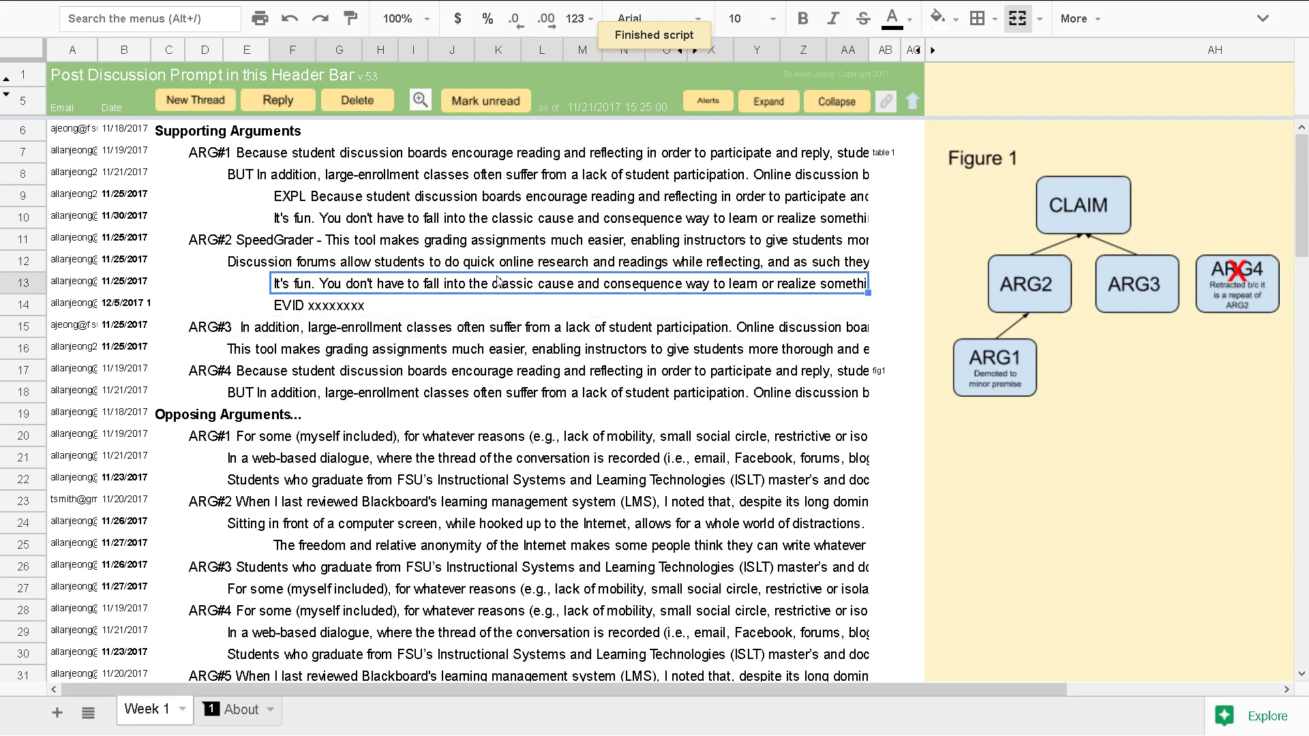
click(885, 102)
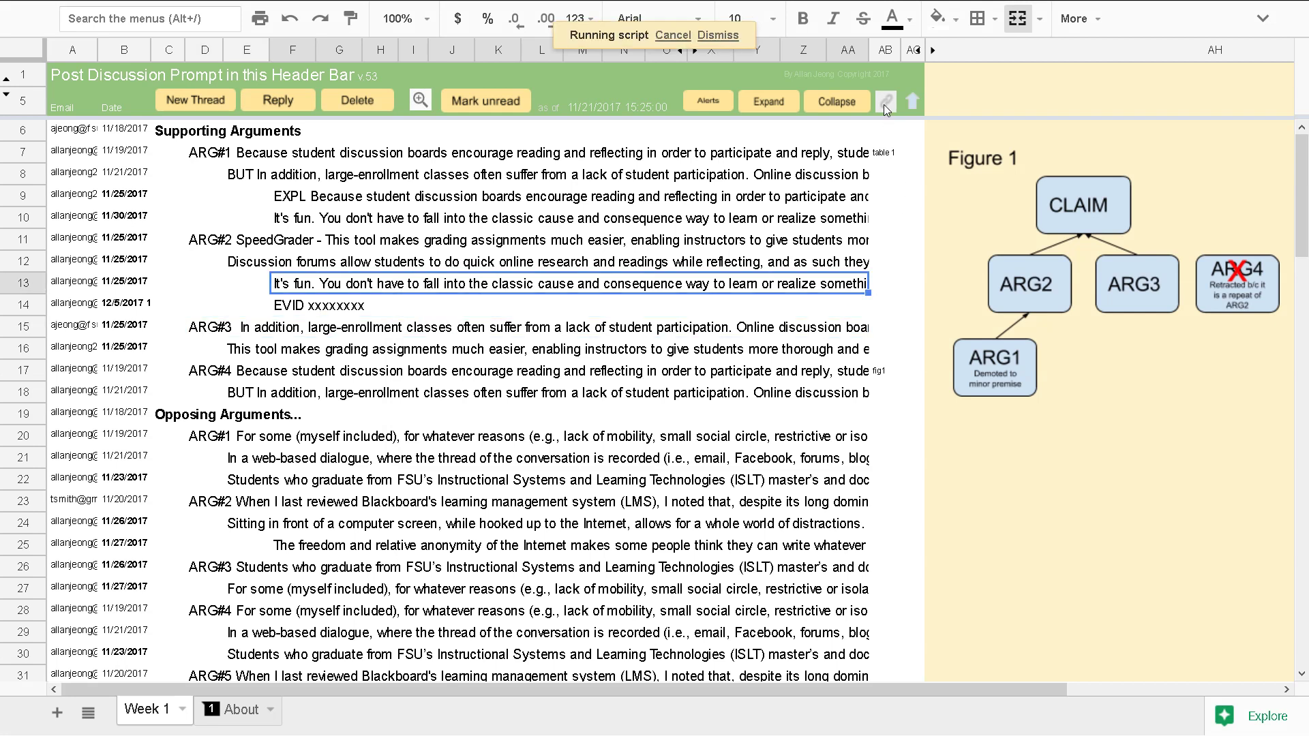
click(169, 426)
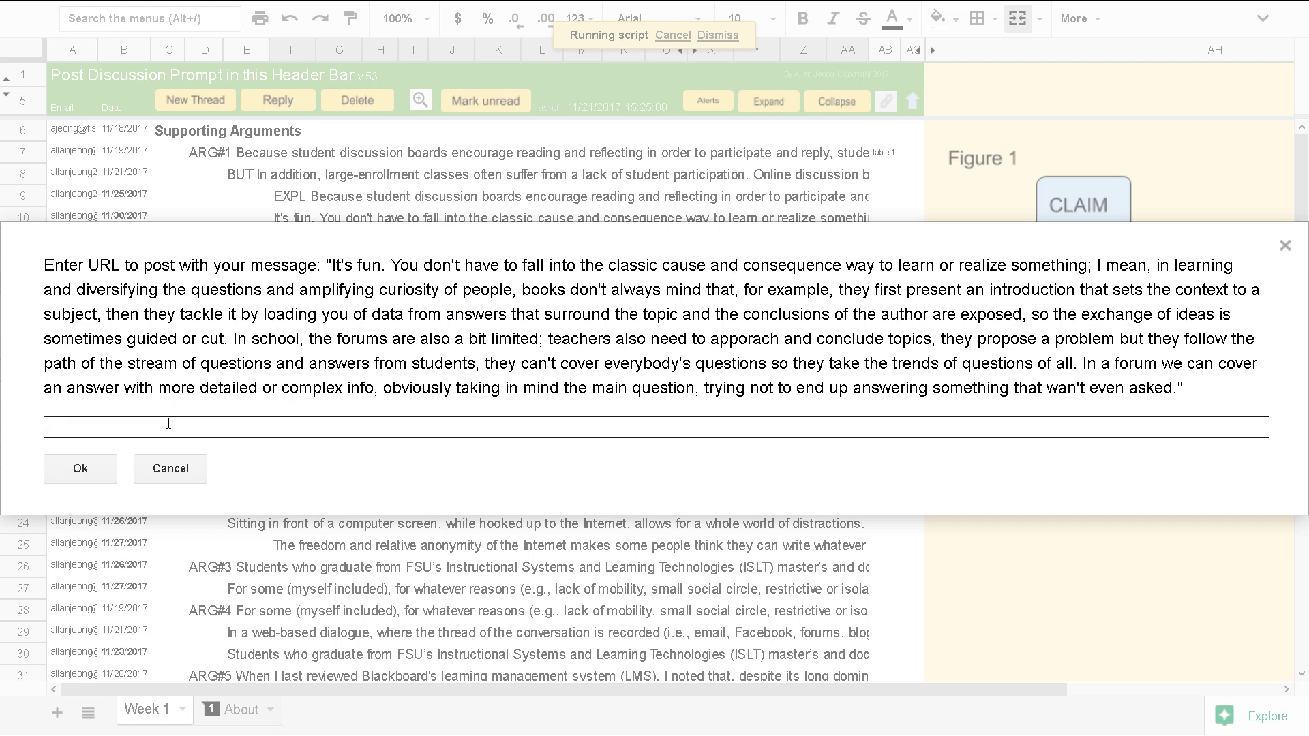
text(http://)
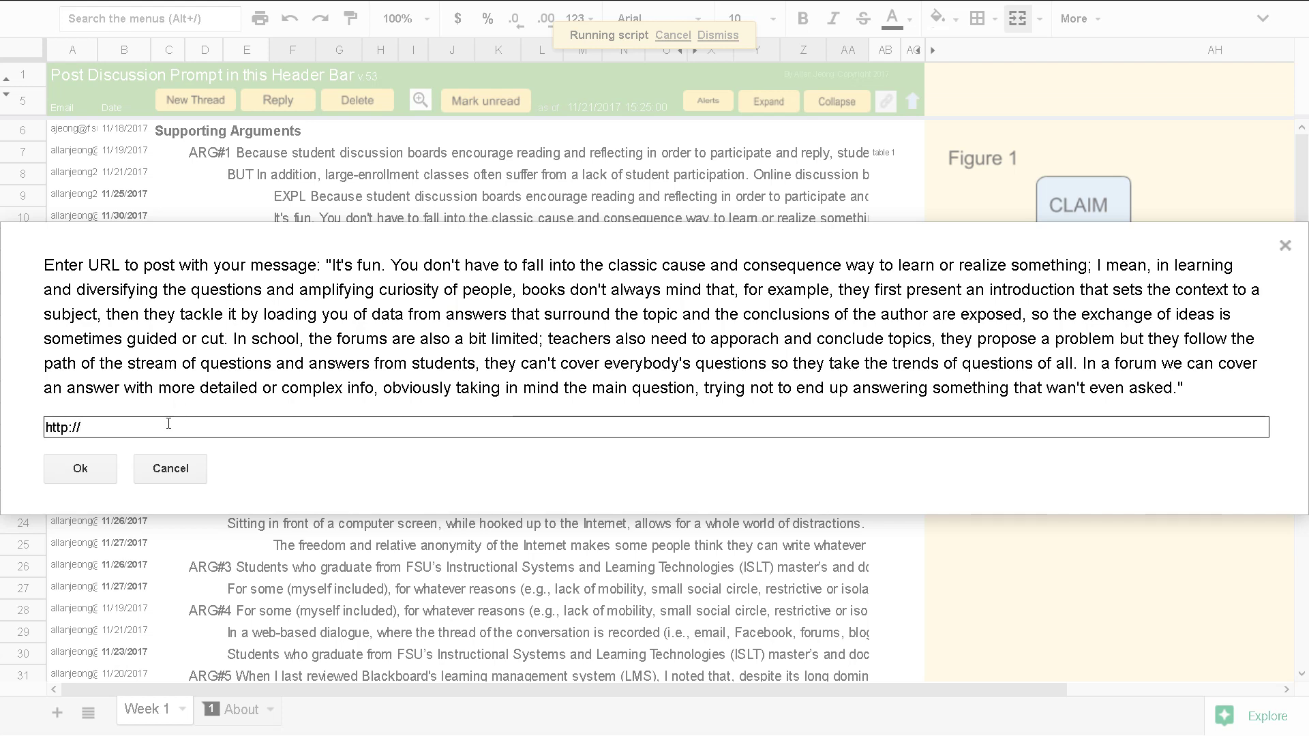
text(www.fsu.edu)
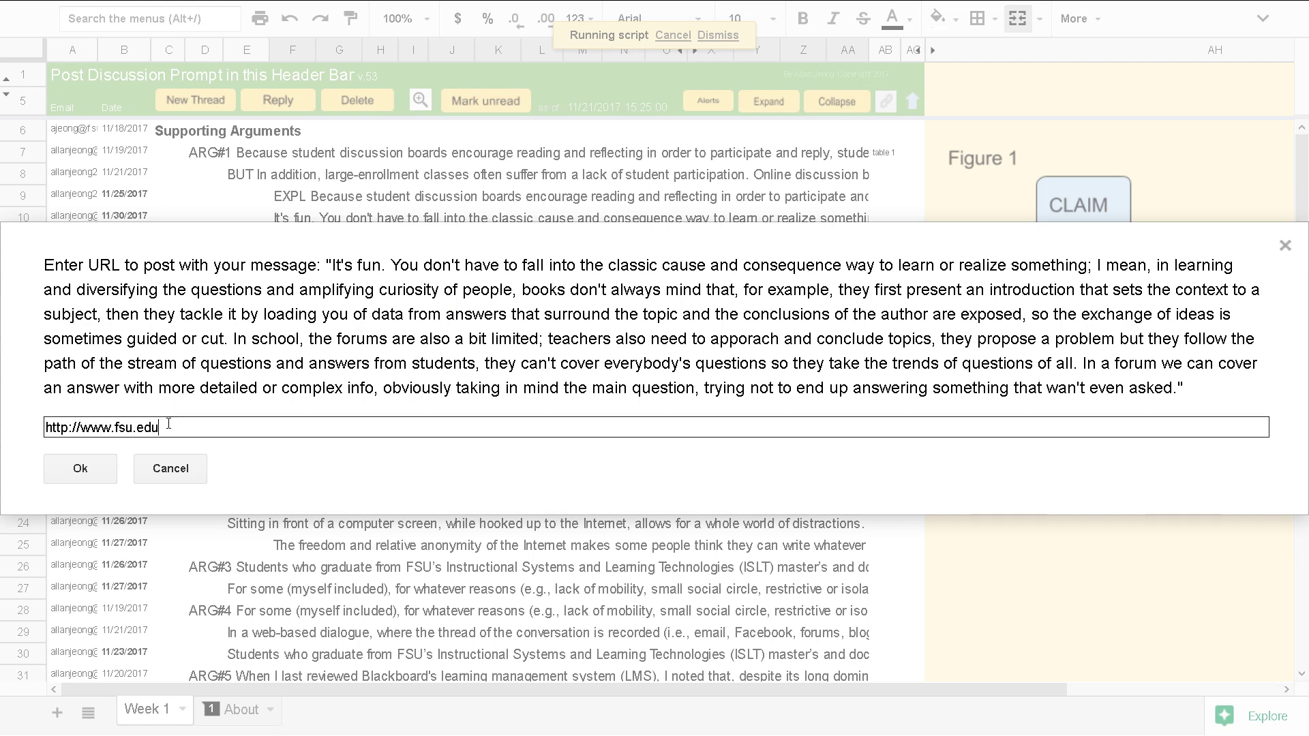
click(83, 478)
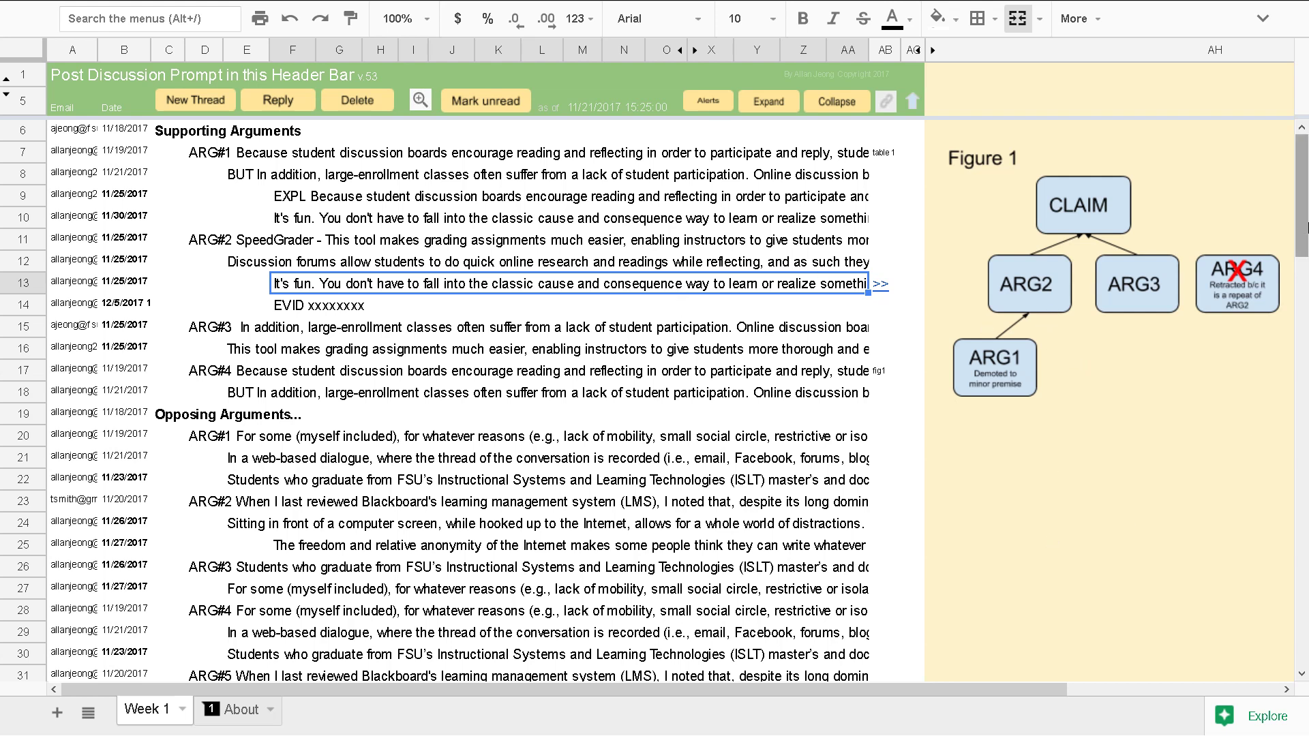
- Move the Table 1 drawing up to just below Figure 1 in the whiteboard margin and shrink it
scroll(1305, 228, down, 1)
scroll(1305, 217, up, 1)
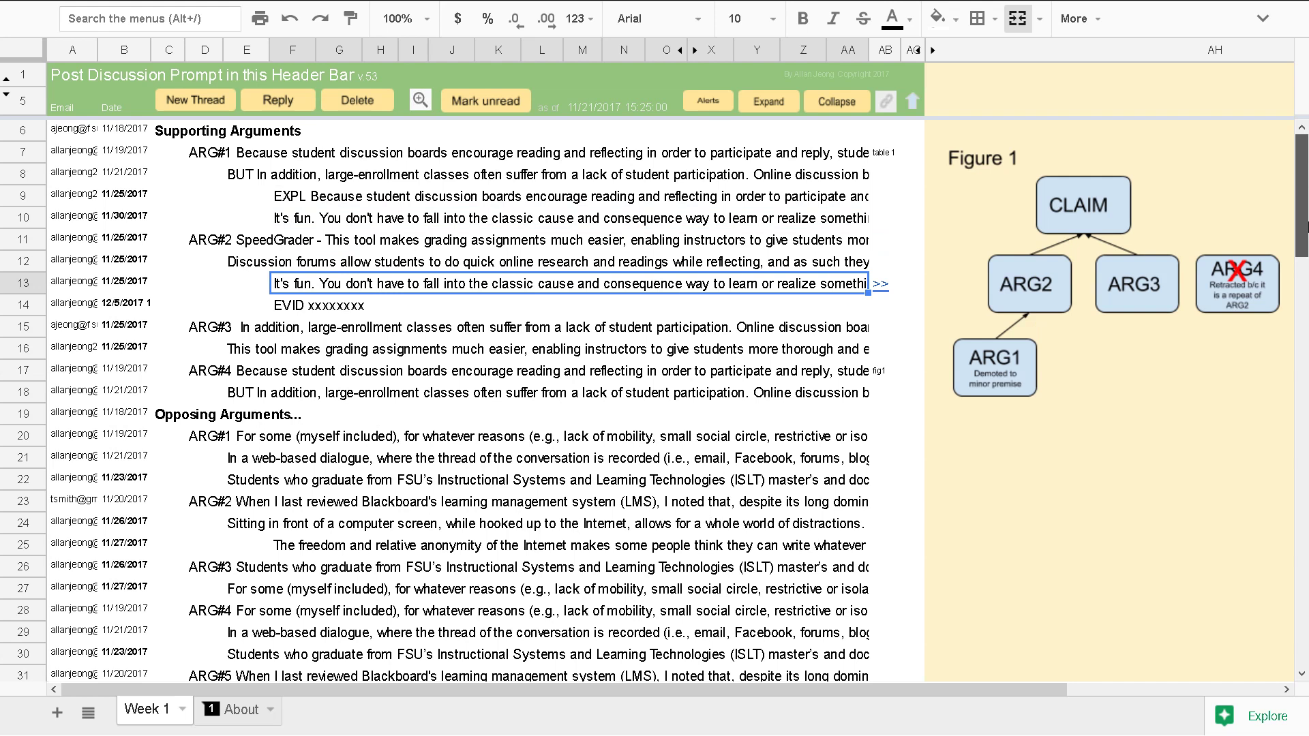
scroll(1305, 225, down, 3)
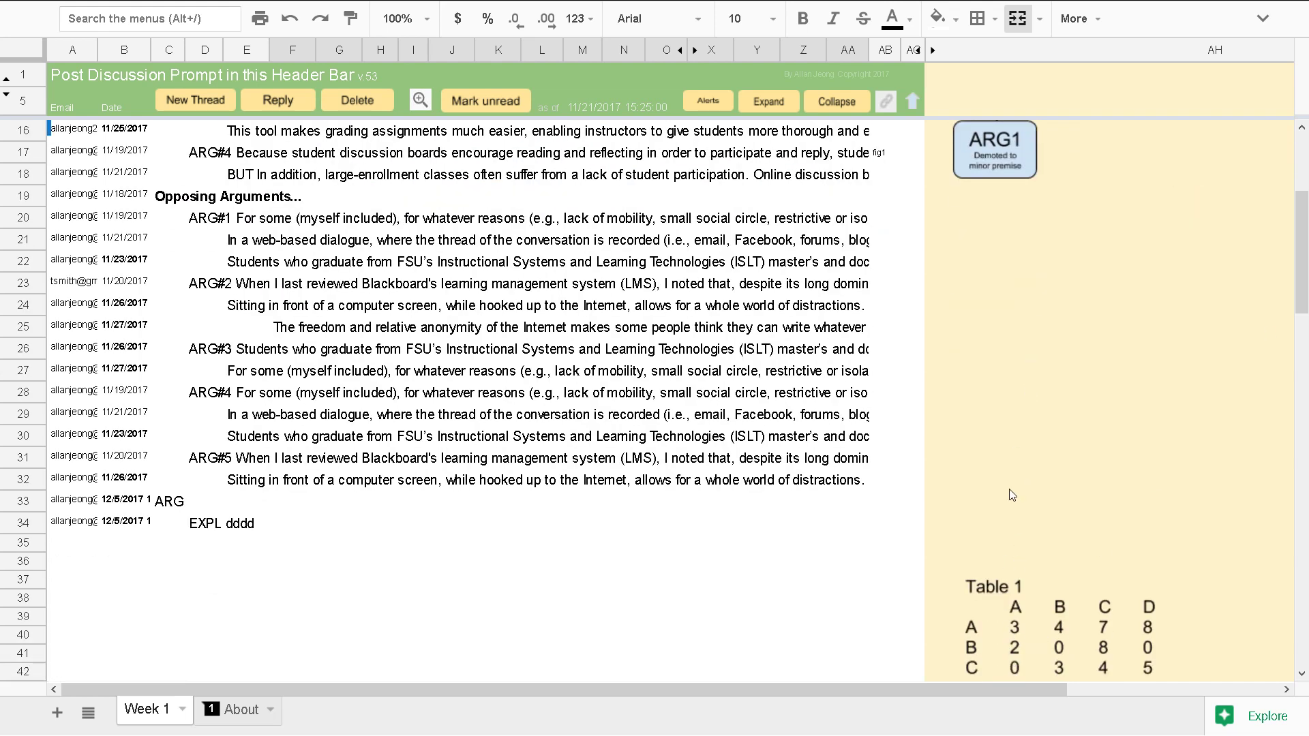
click(1015, 585)
drag(1016, 588, 1016, 263)
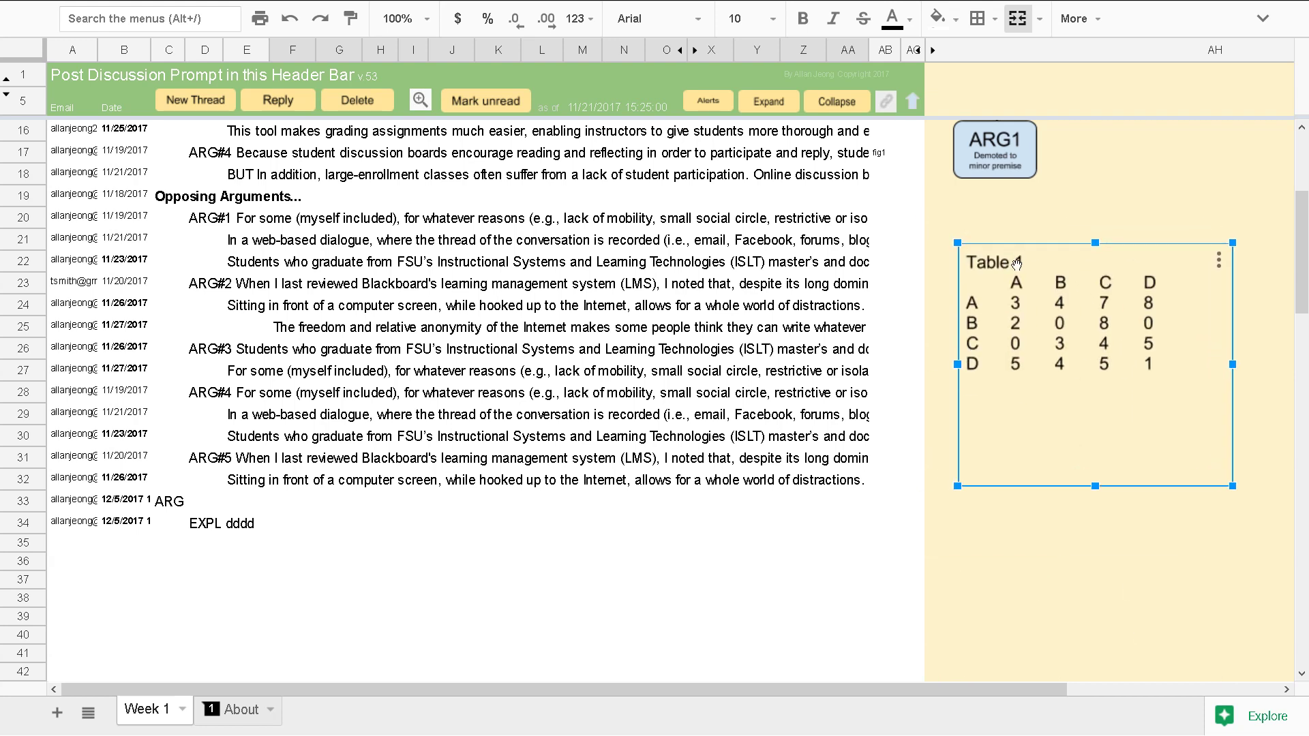
drag(1242, 486, 1136, 400)
drag(1299, 294, 1302, 210)
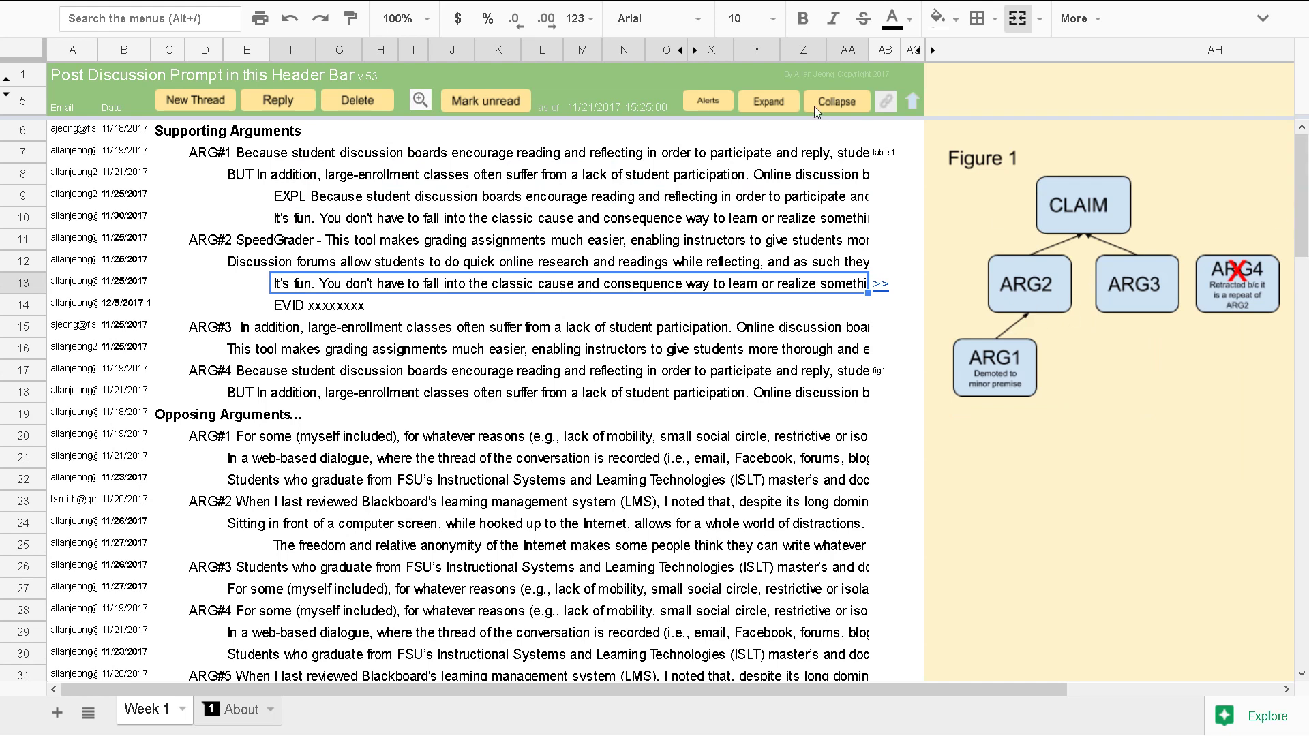
- Leave the full-screen view and insert a new drawing containing one small rectangle into the sheet
key(F11)
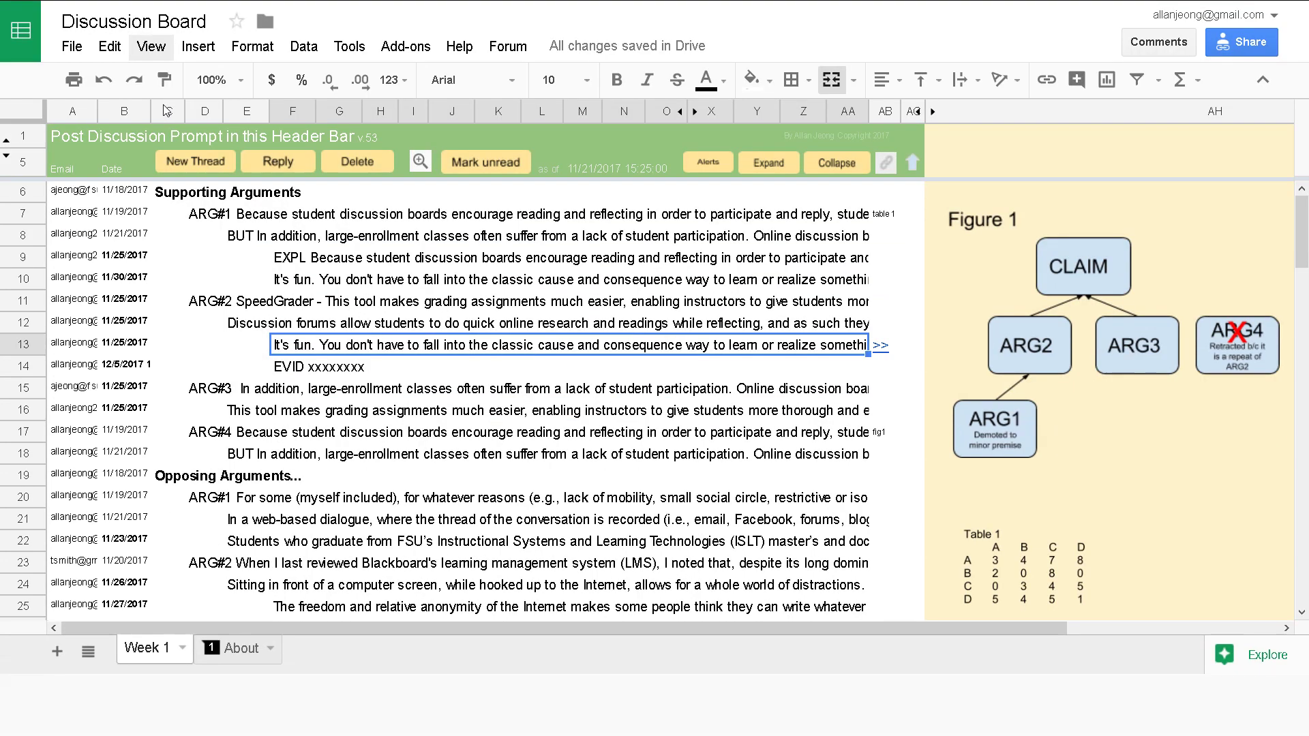
click(163, 53)
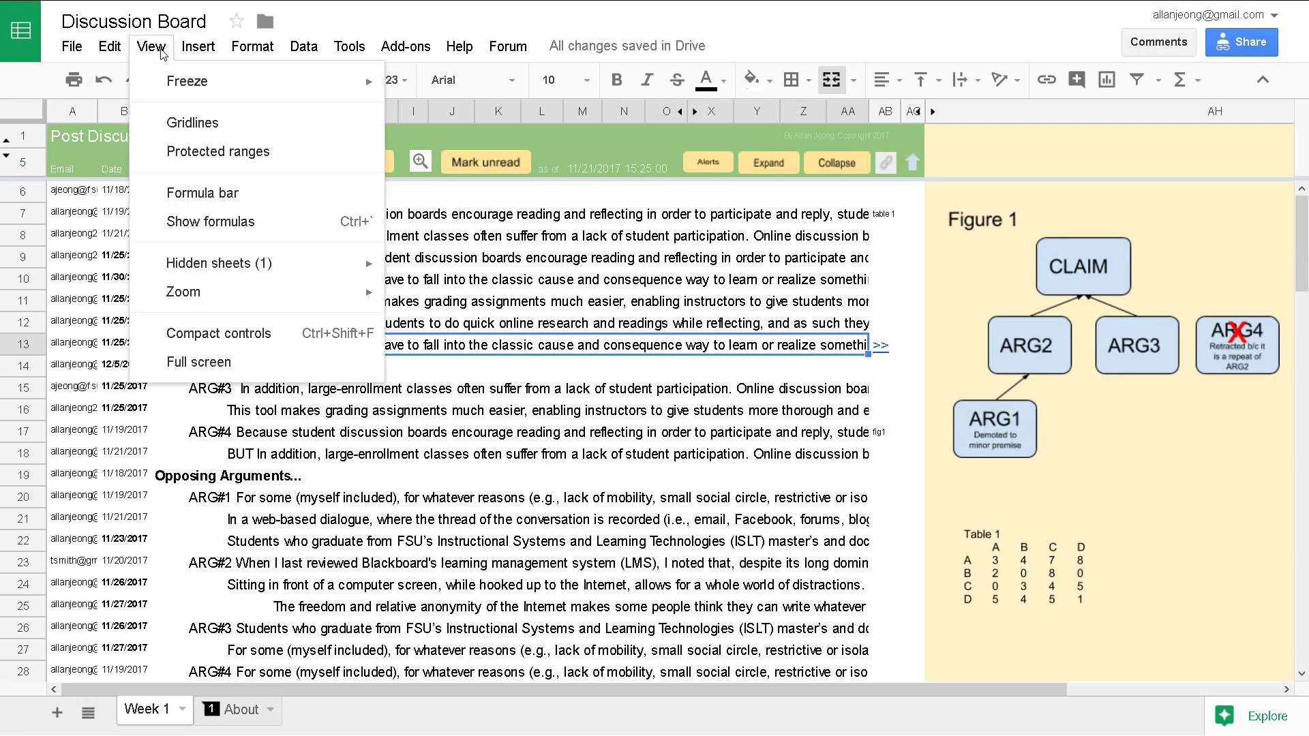
mouse_move(204, 52)
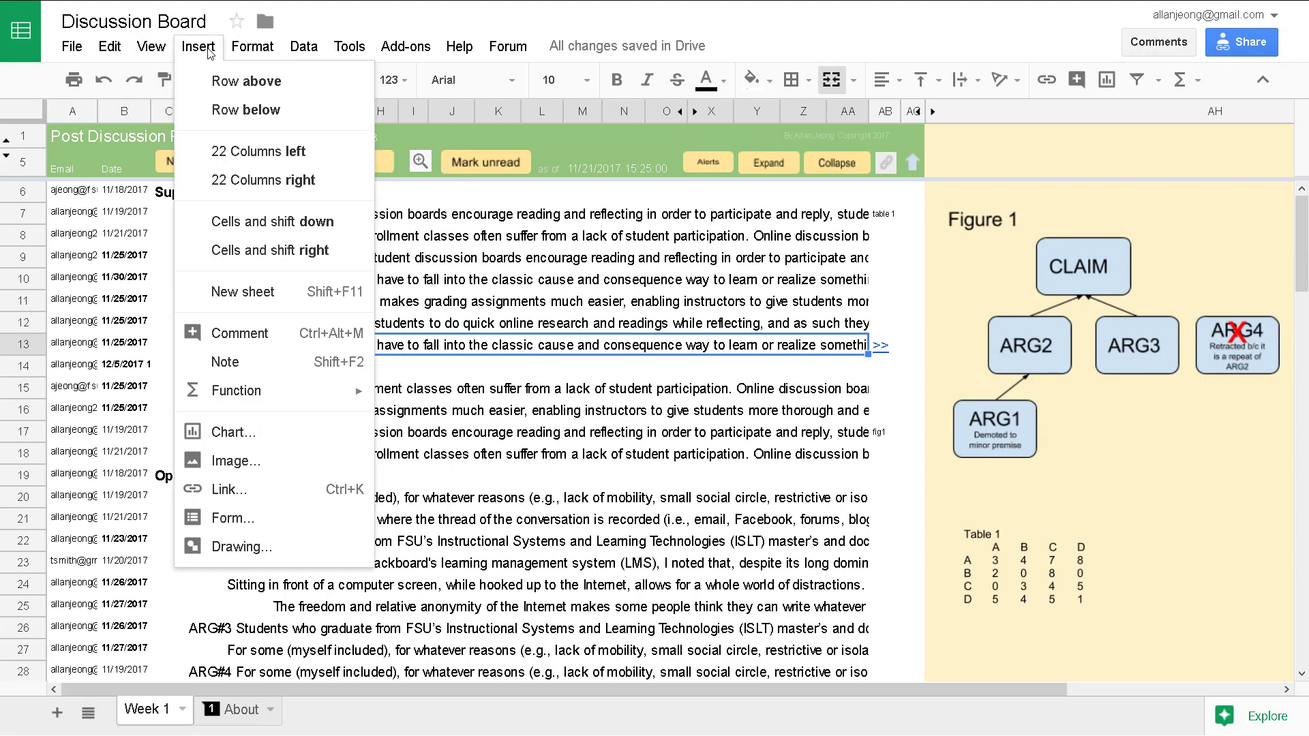
click(228, 547)
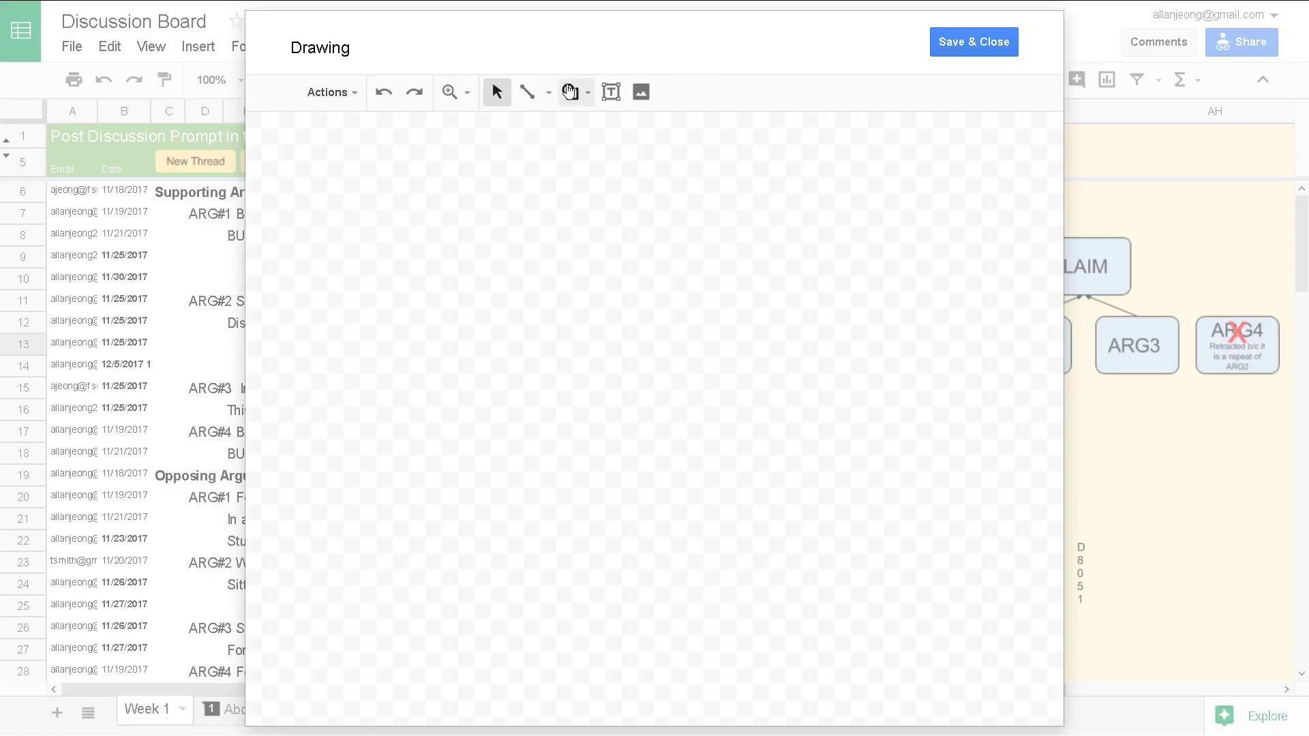
click(573, 92)
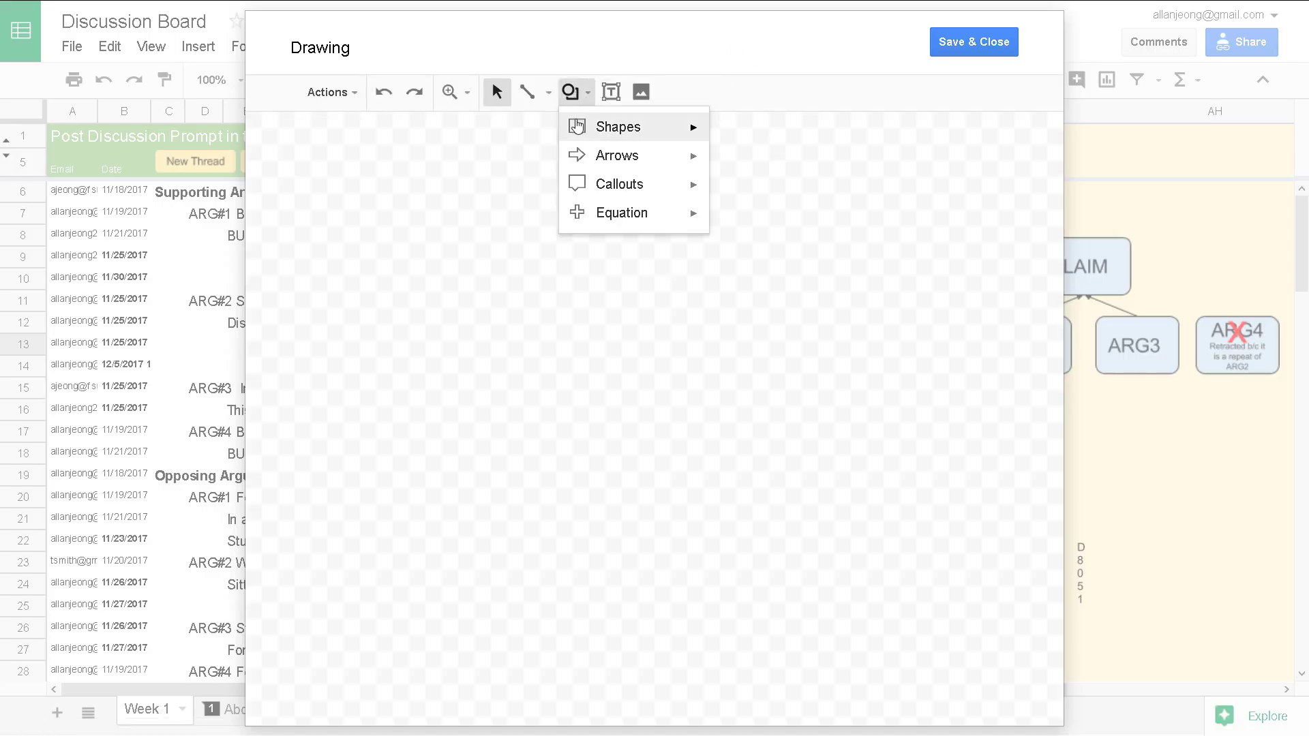
mouse_move(578, 127)
click(725, 134)
drag(533, 263, 602, 306)
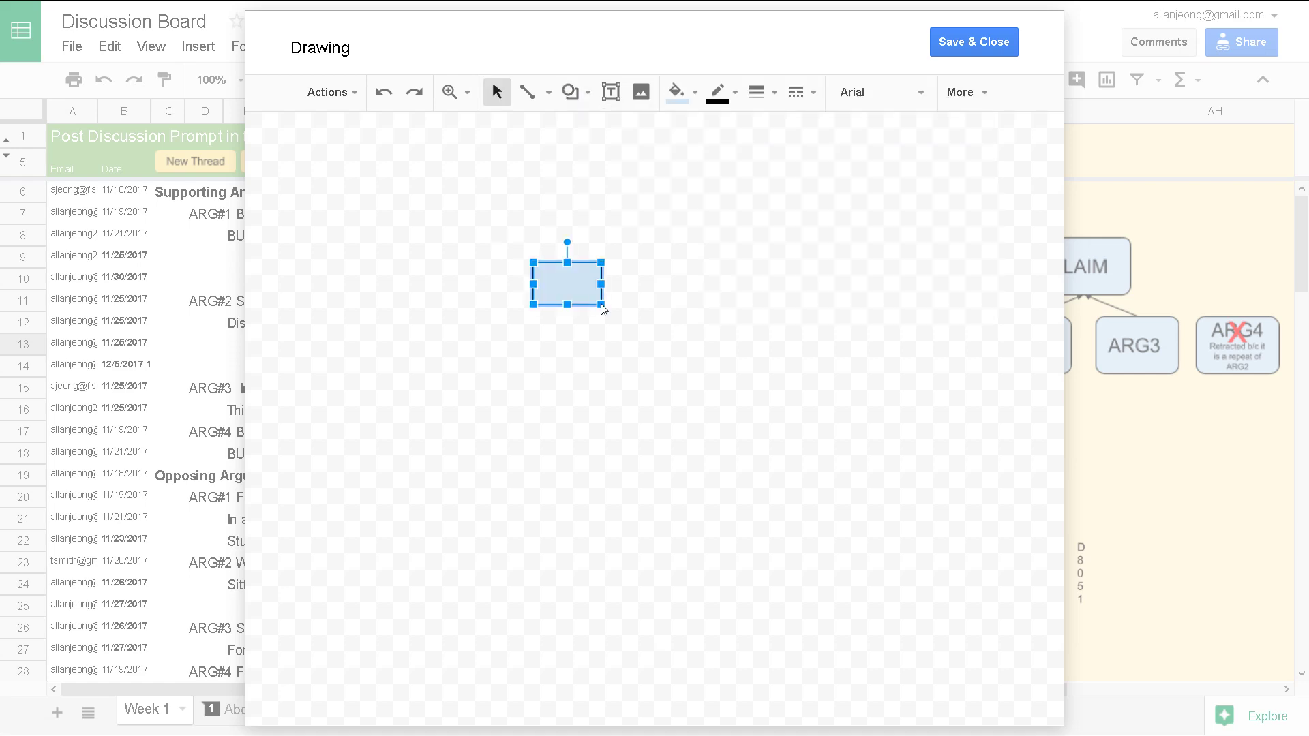
click(974, 43)
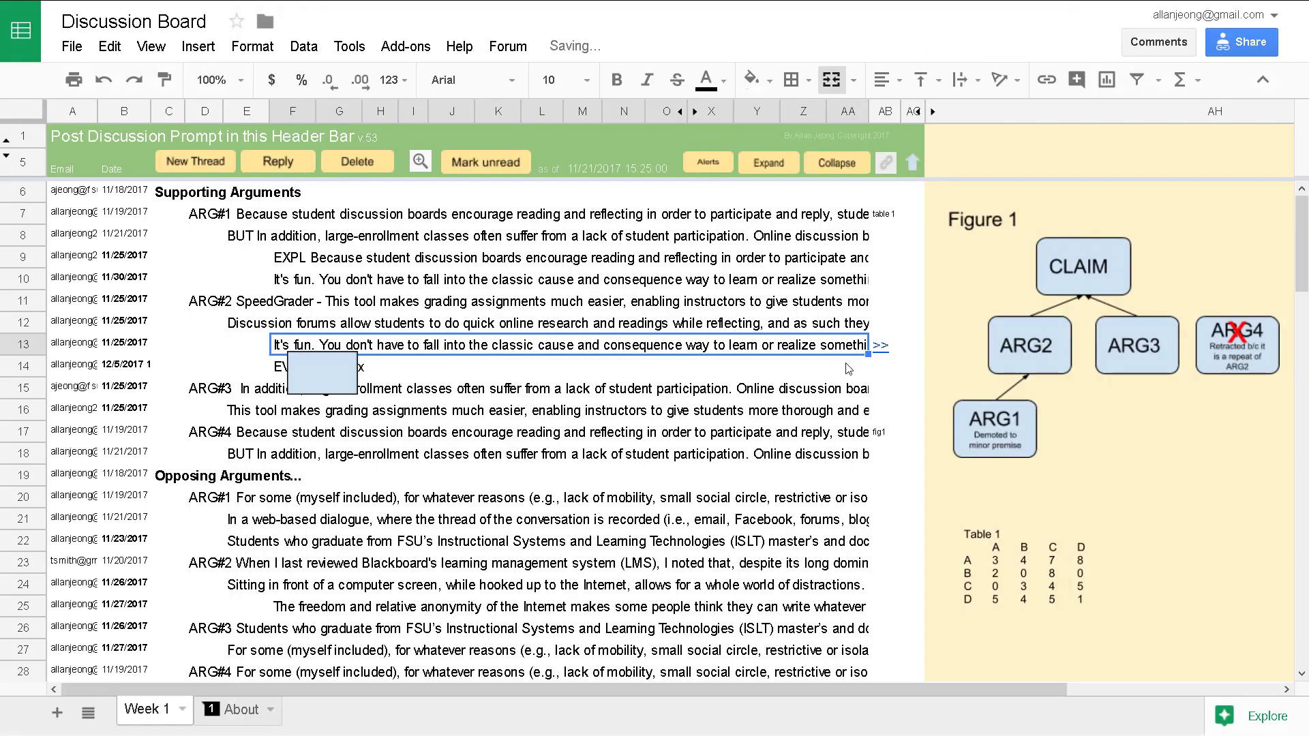
- Move the rectangle drawing off the posts into the whiteboard margin, just above and to the right of Table 1
click(335, 381)
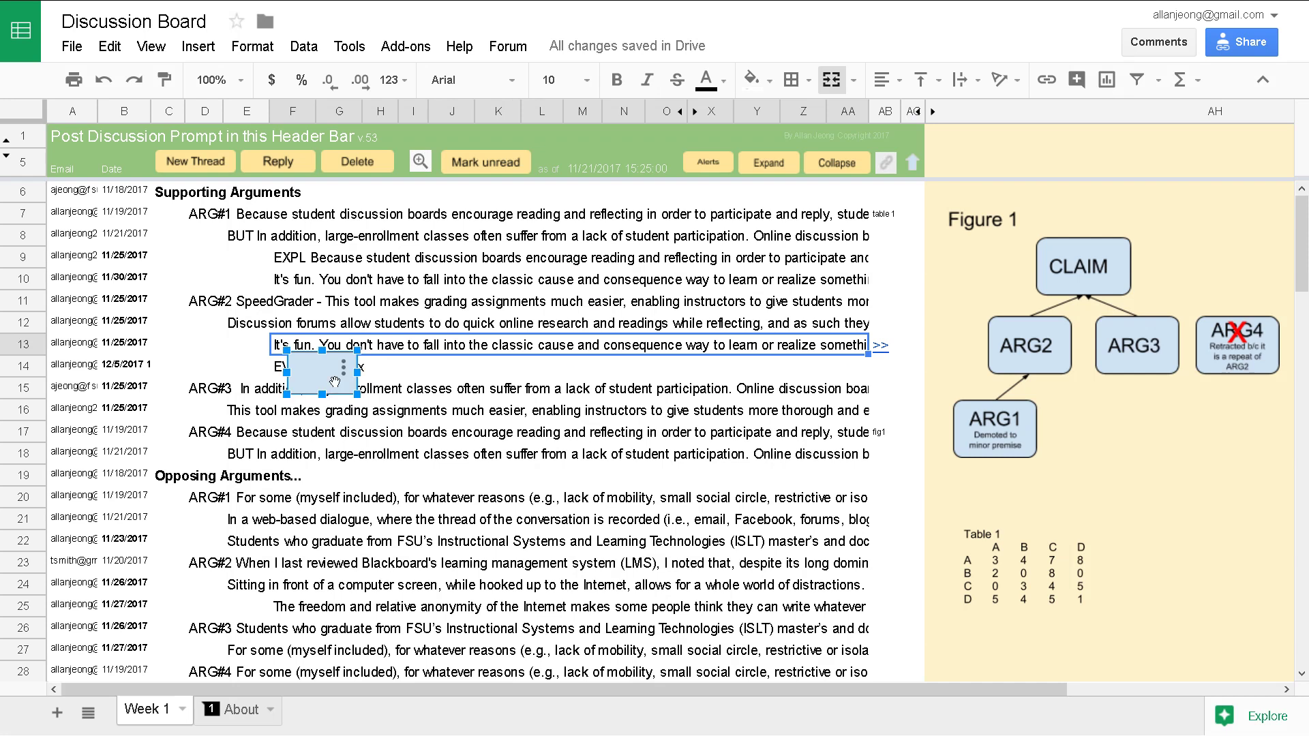
mouse_move(333, 381)
mouse_down()
mouse_move(1174, 480)
mouse_move(1182, 517)
mouse_up()
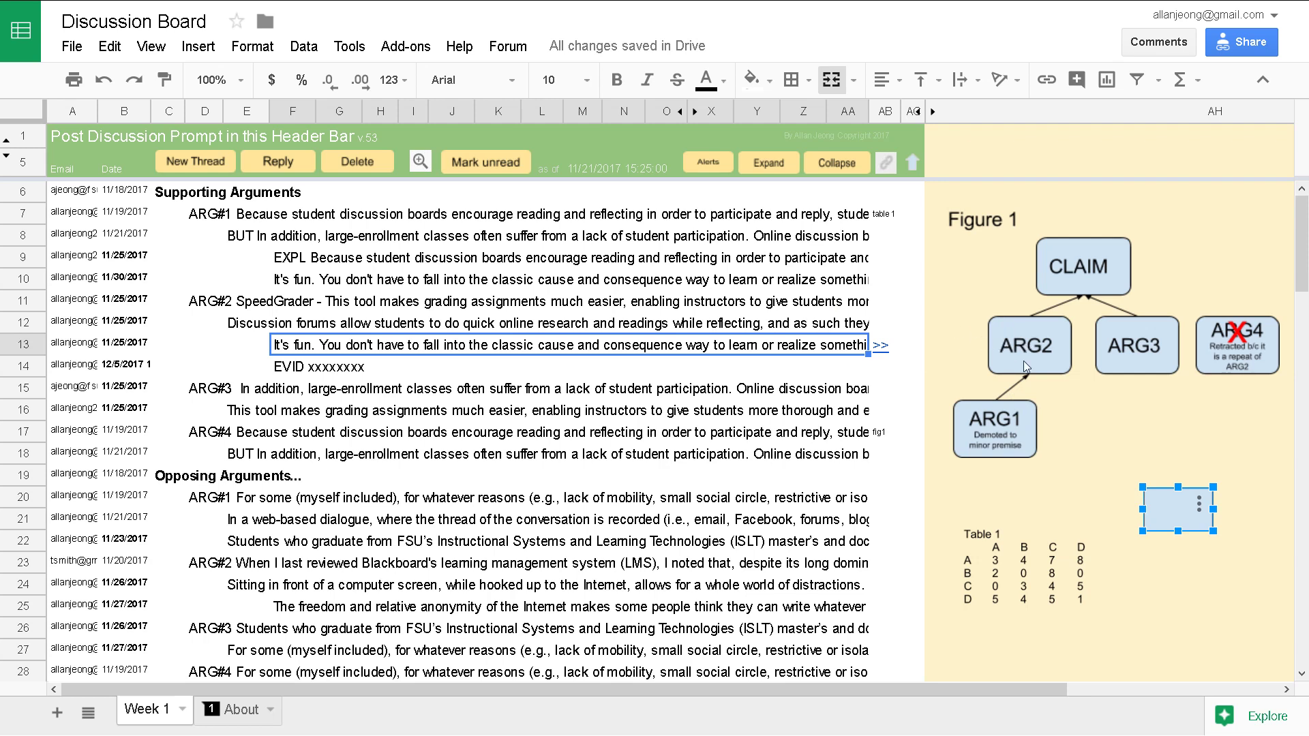
click(986, 543)
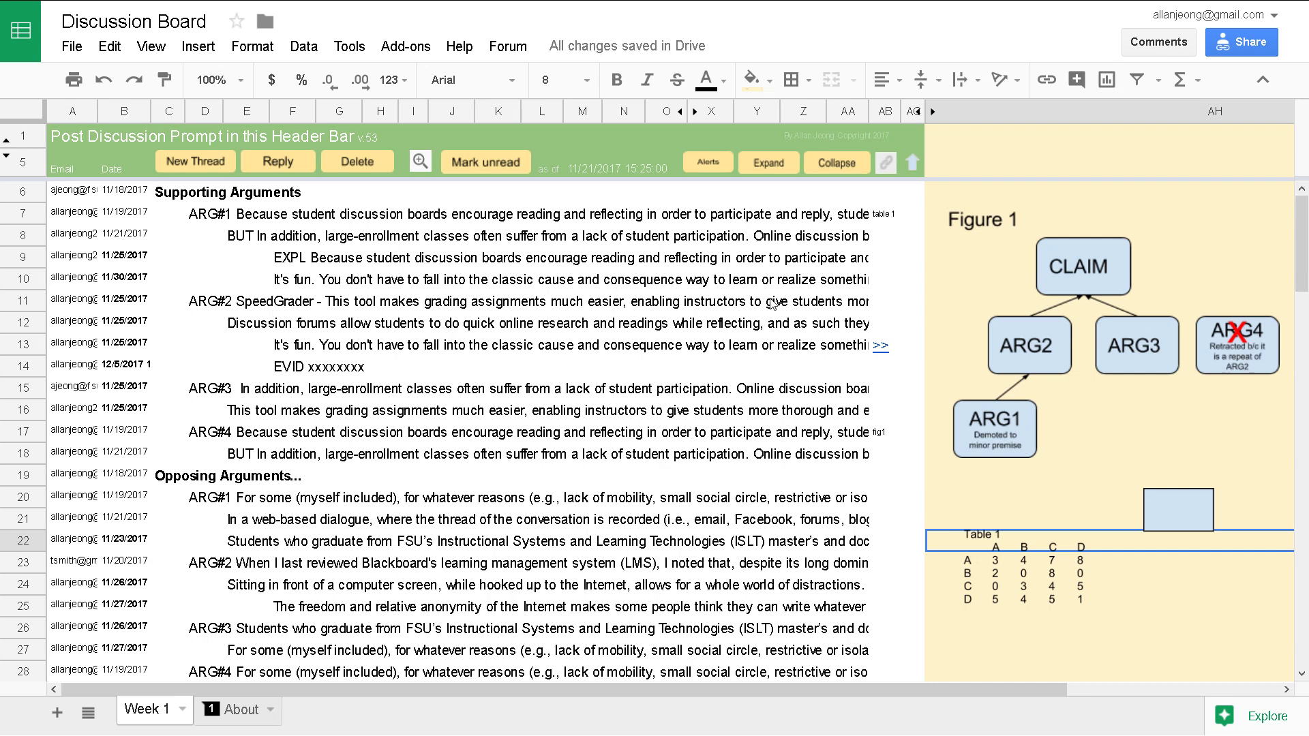
- Check the reference column cells beside supporting posts ARG#2, ARG#1 ("table 1") and ARG#4 ("fig1")
click(879, 304)
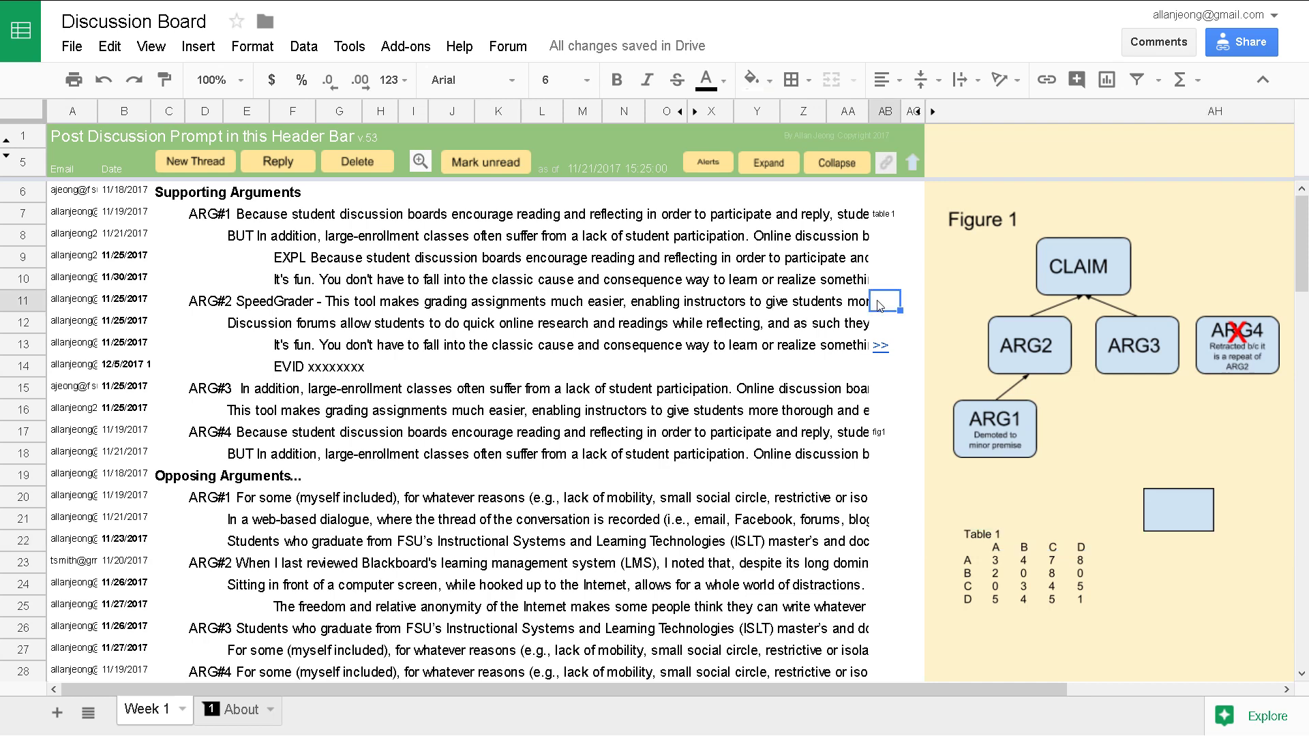
click(879, 218)
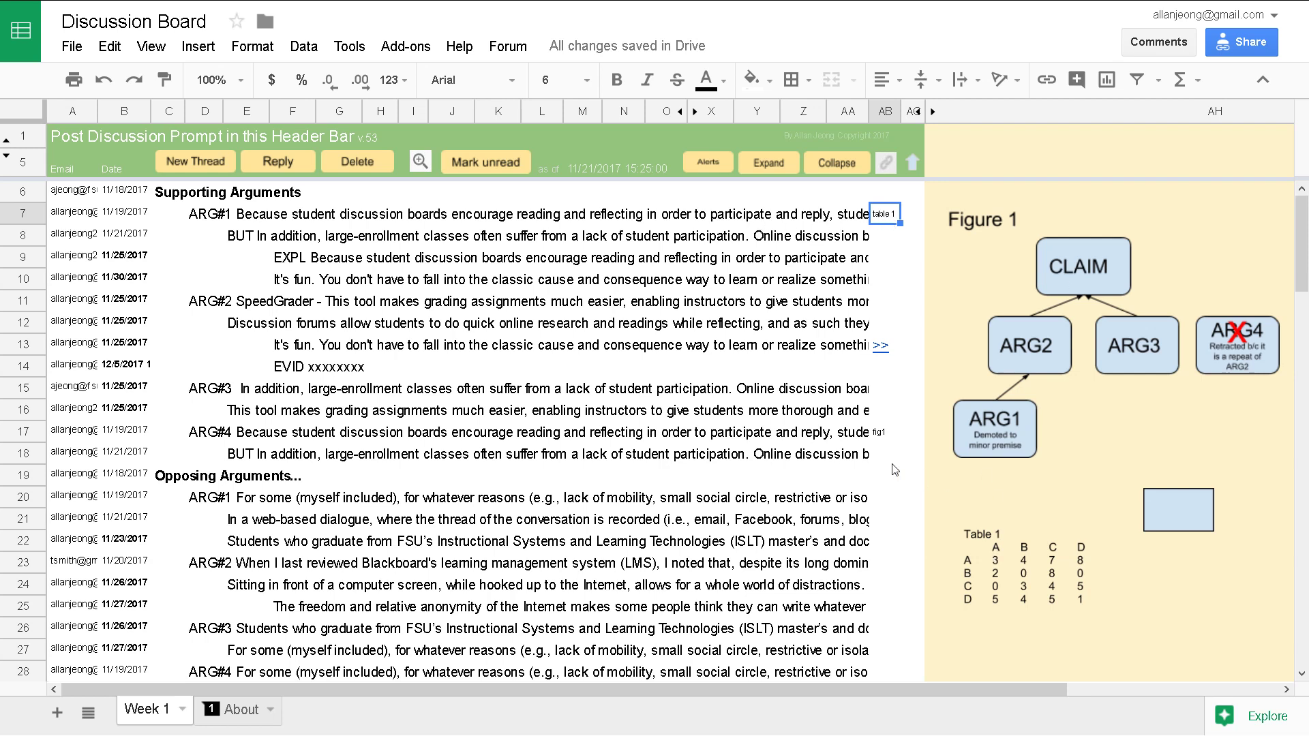
click(883, 435)
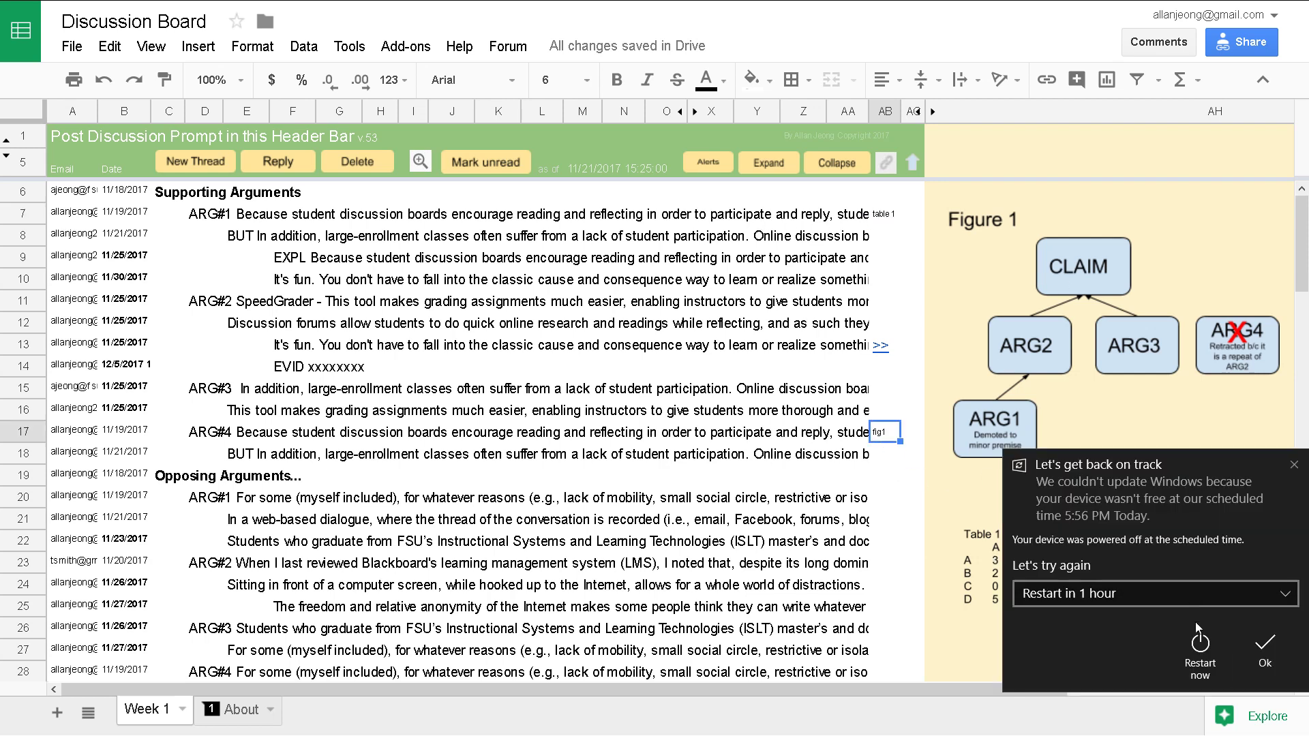
- Postpone the Windows update restart by 2 hours
click(1166, 596)
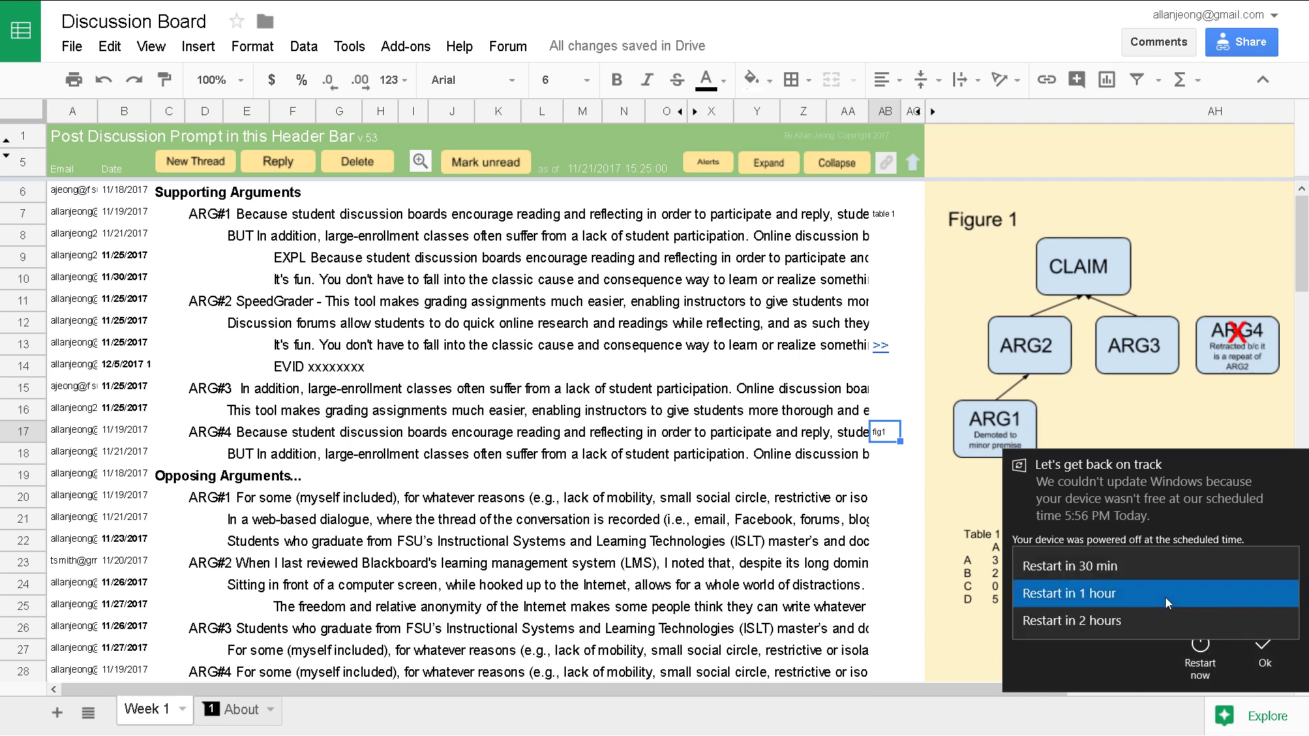
click(1153, 620)
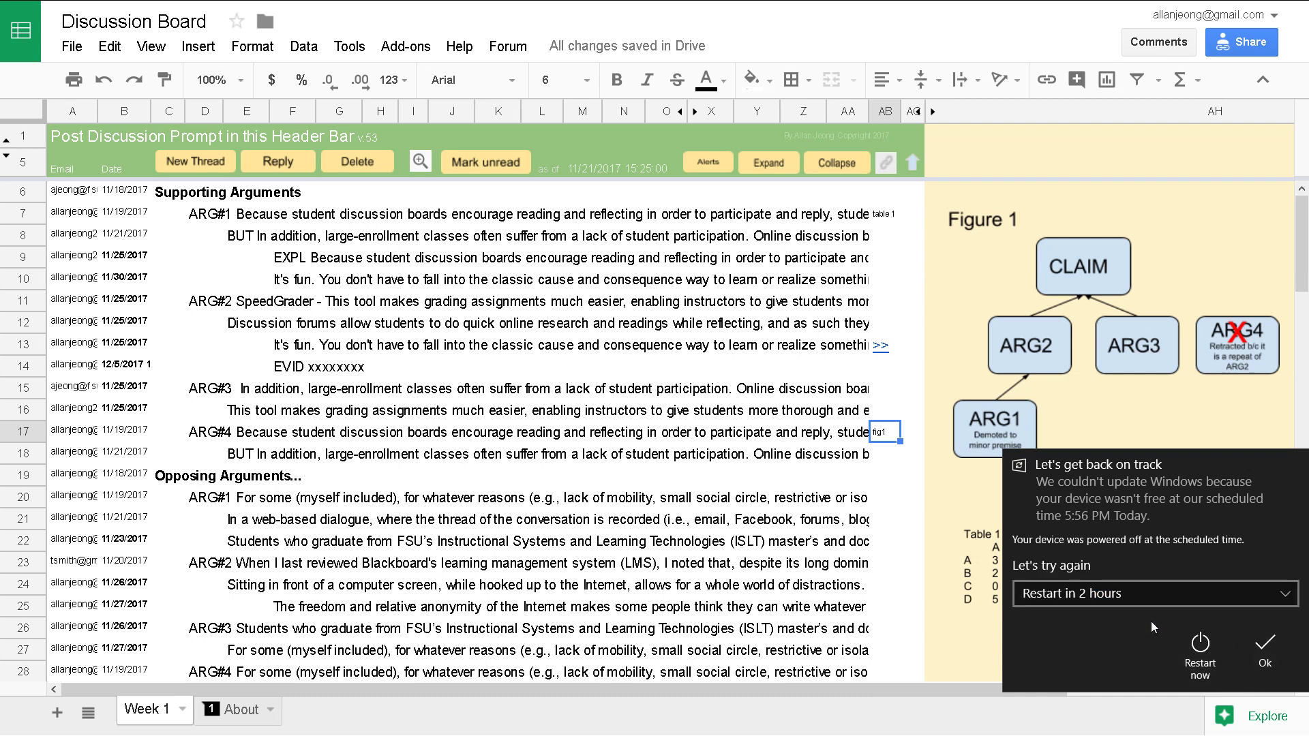
click(1265, 654)
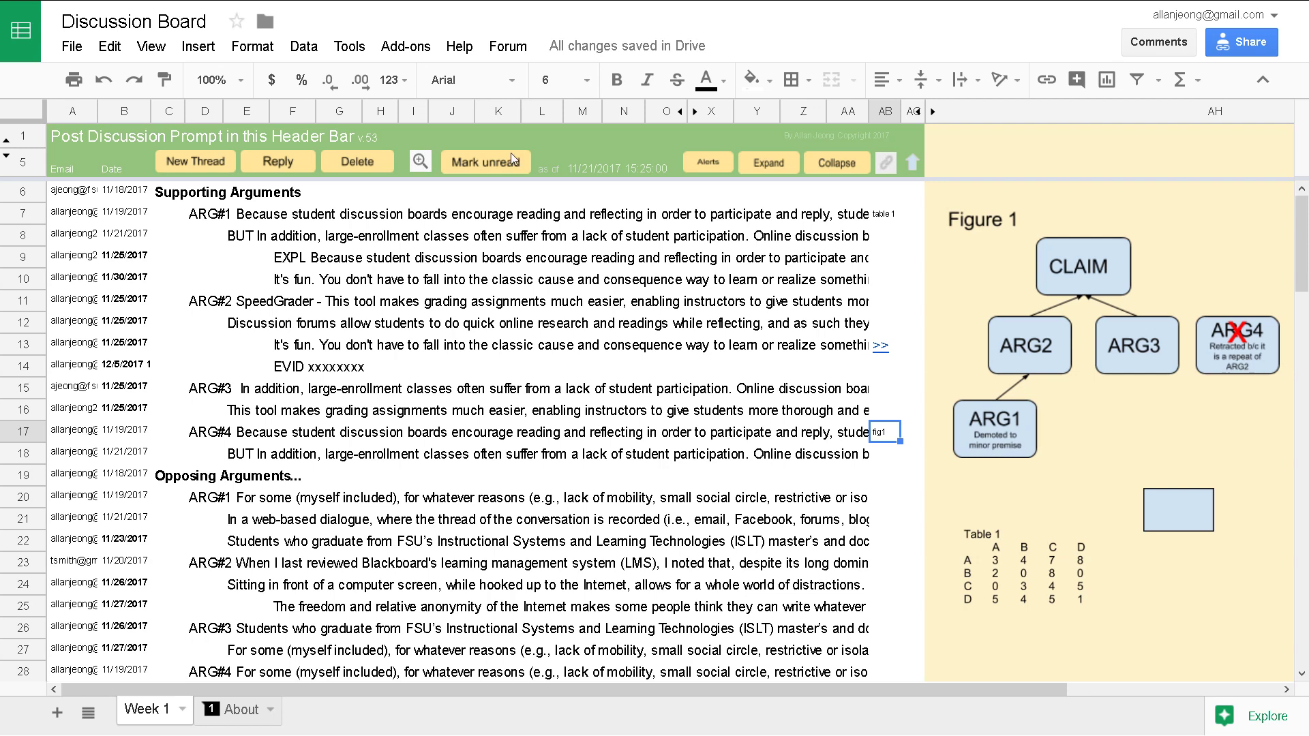
- Configure the forum to show the administrator settings, keep all existing postings, and dismiss the remaining-tasks notice
click(508, 47)
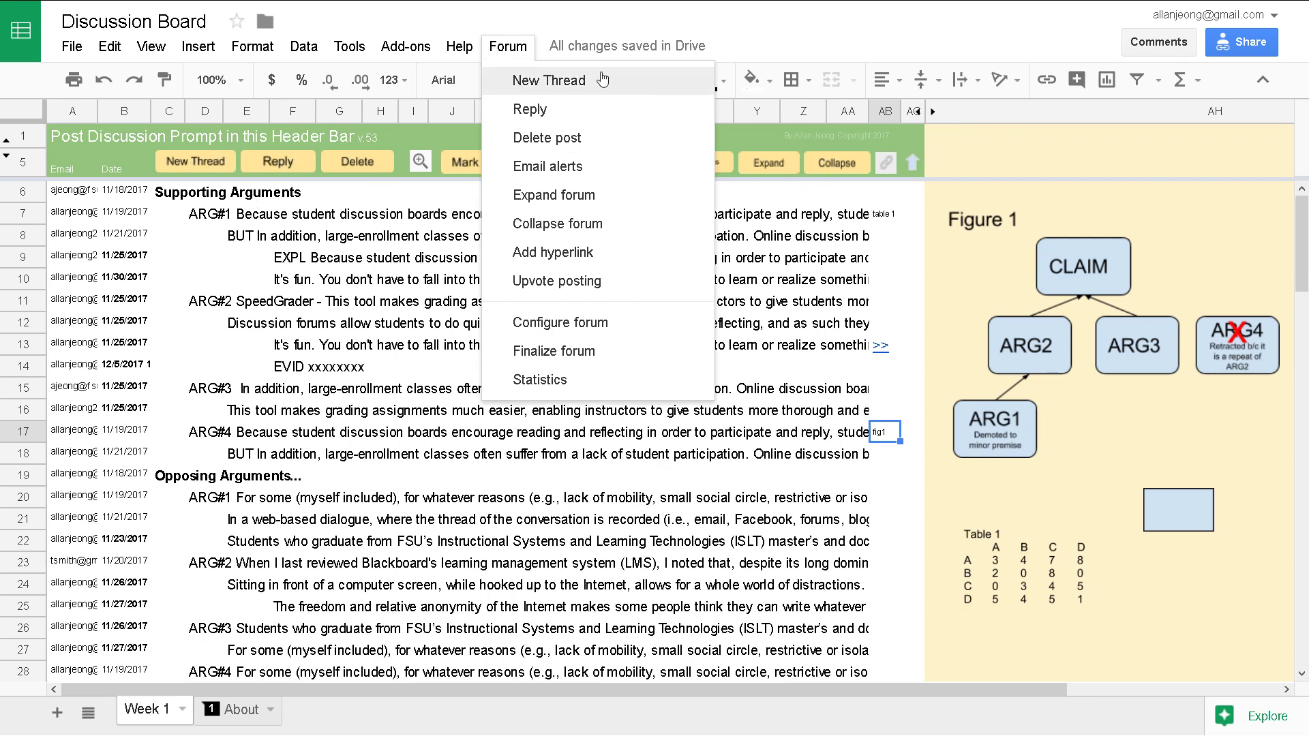
click(508, 50)
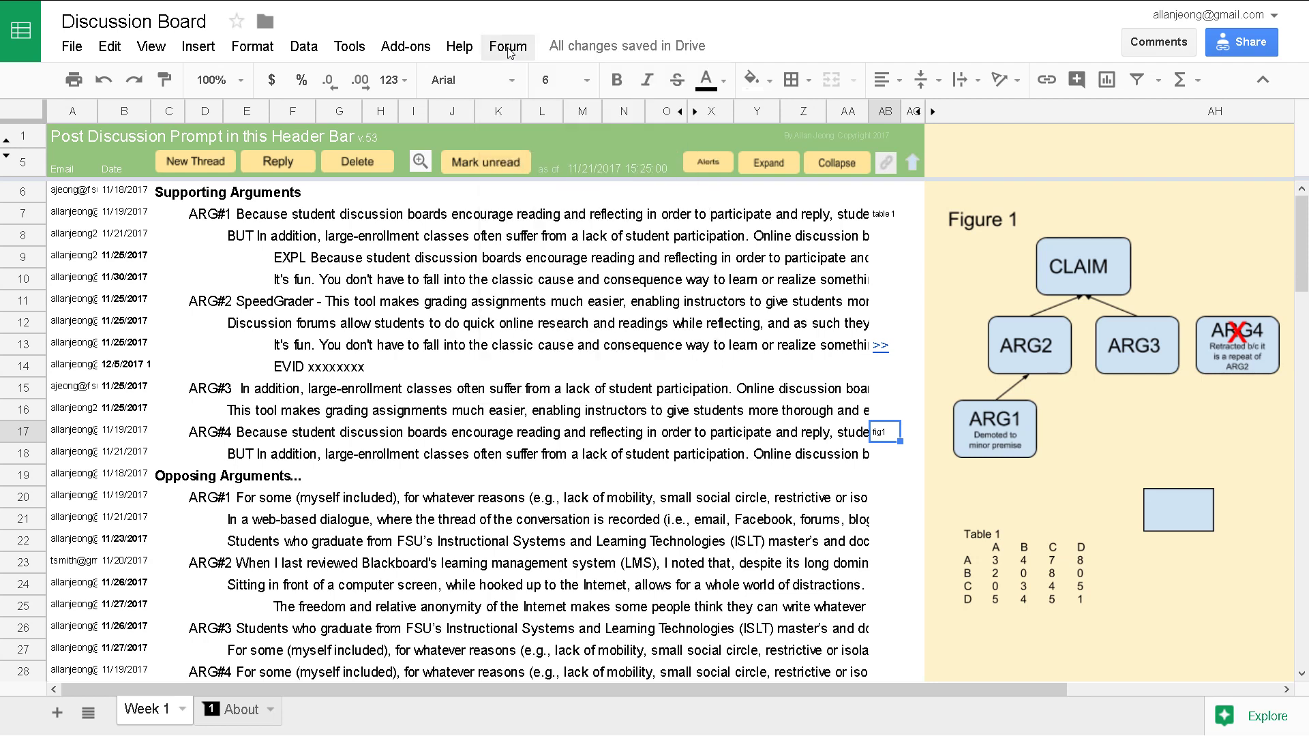
click(508, 50)
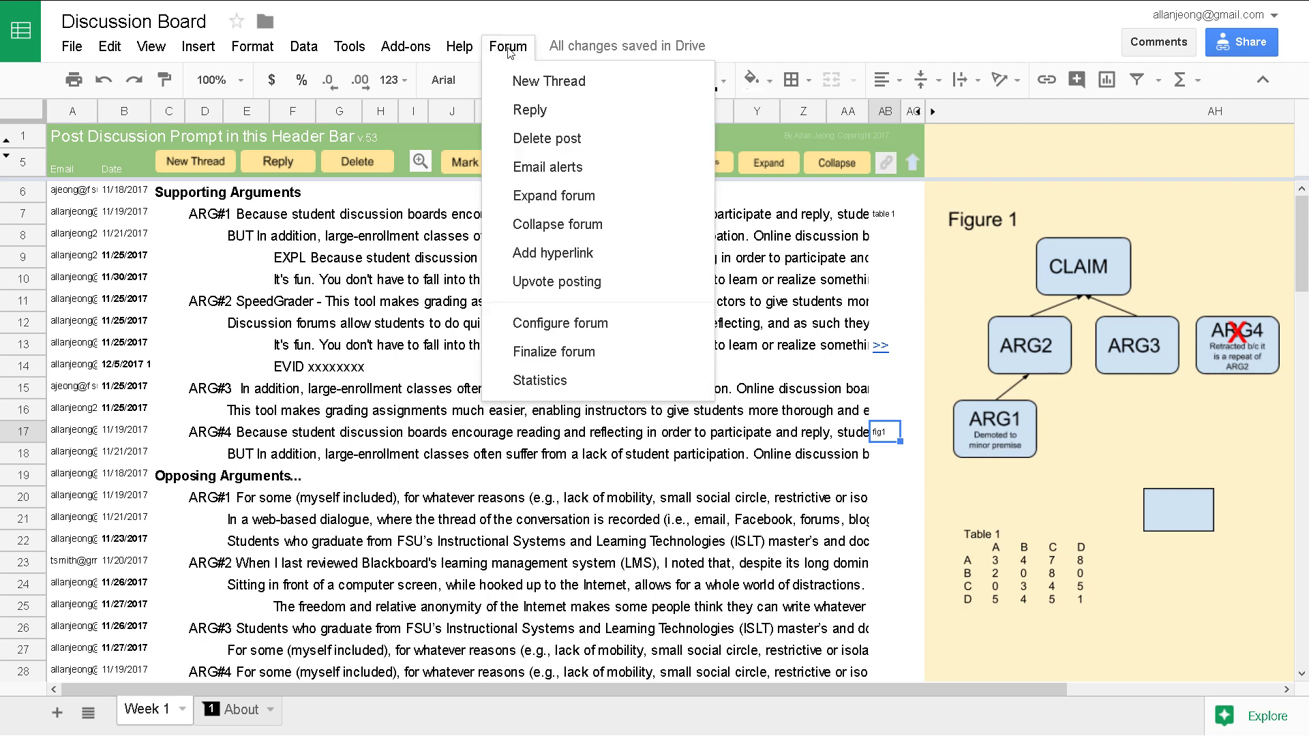
click(570, 328)
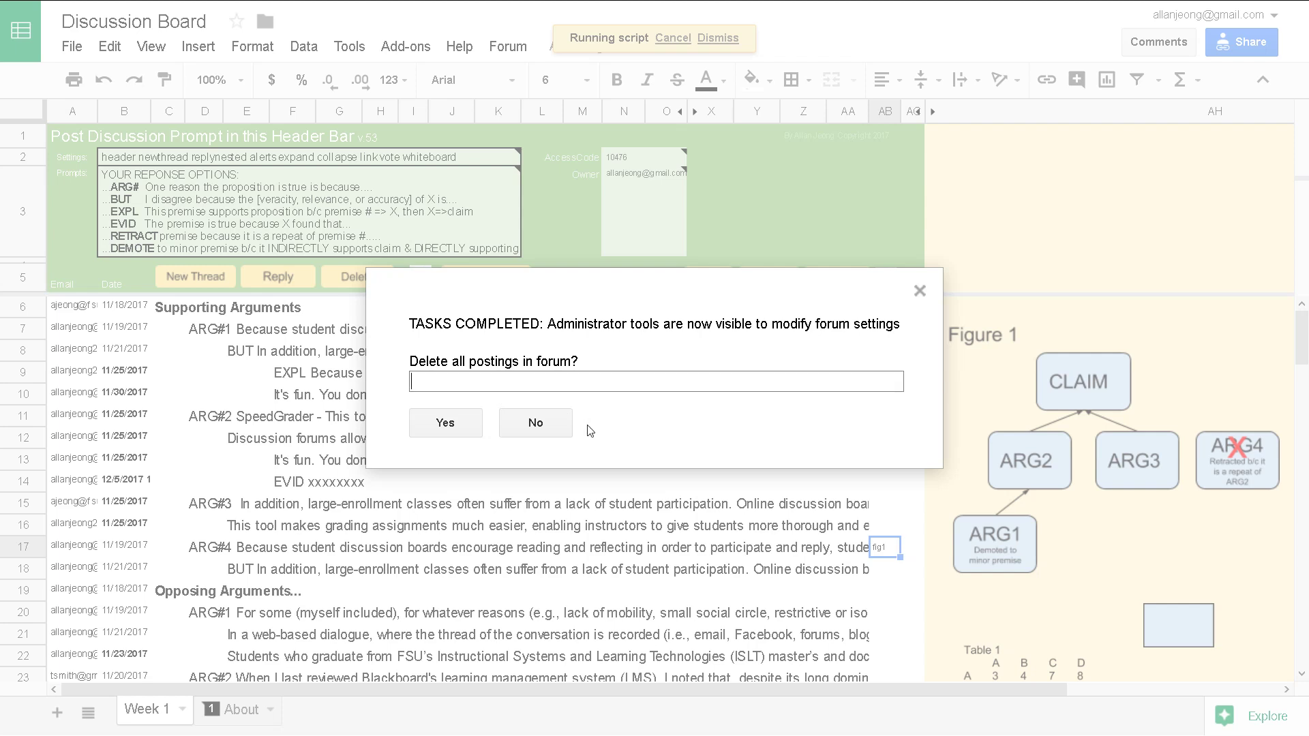
click(554, 424)
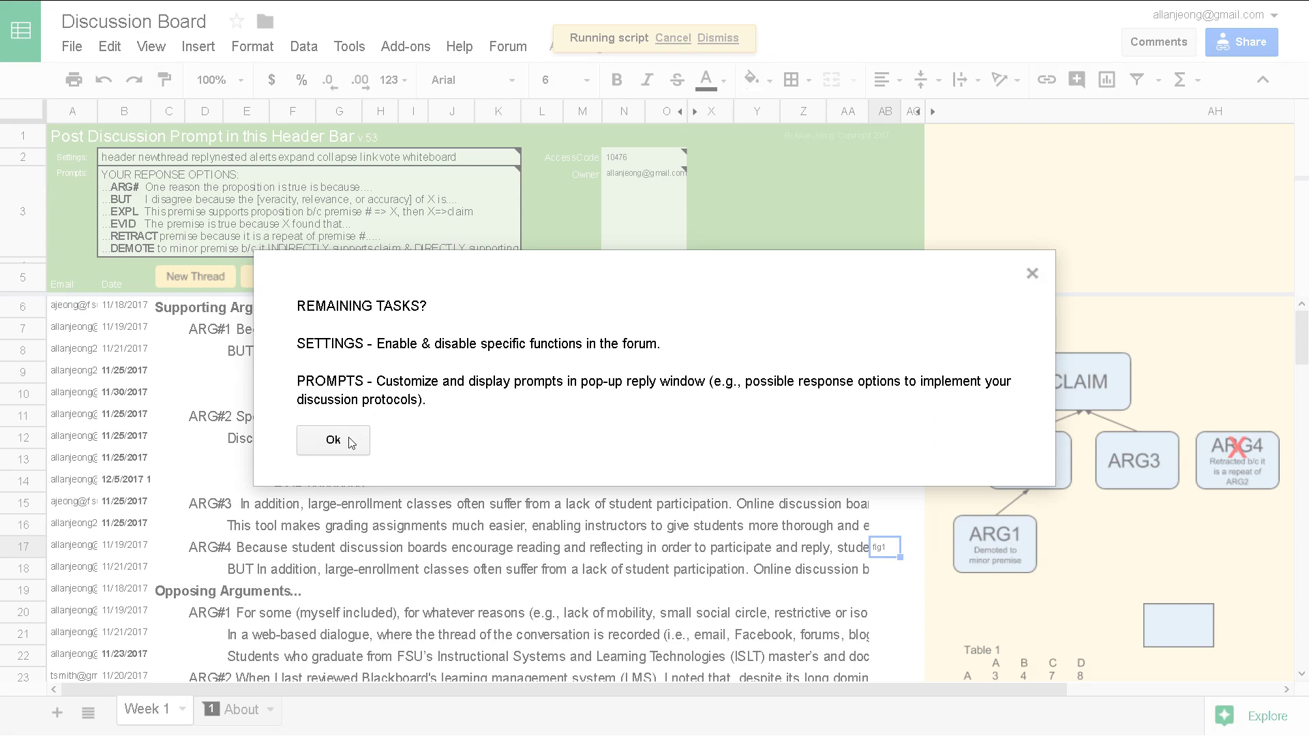
click(333, 441)
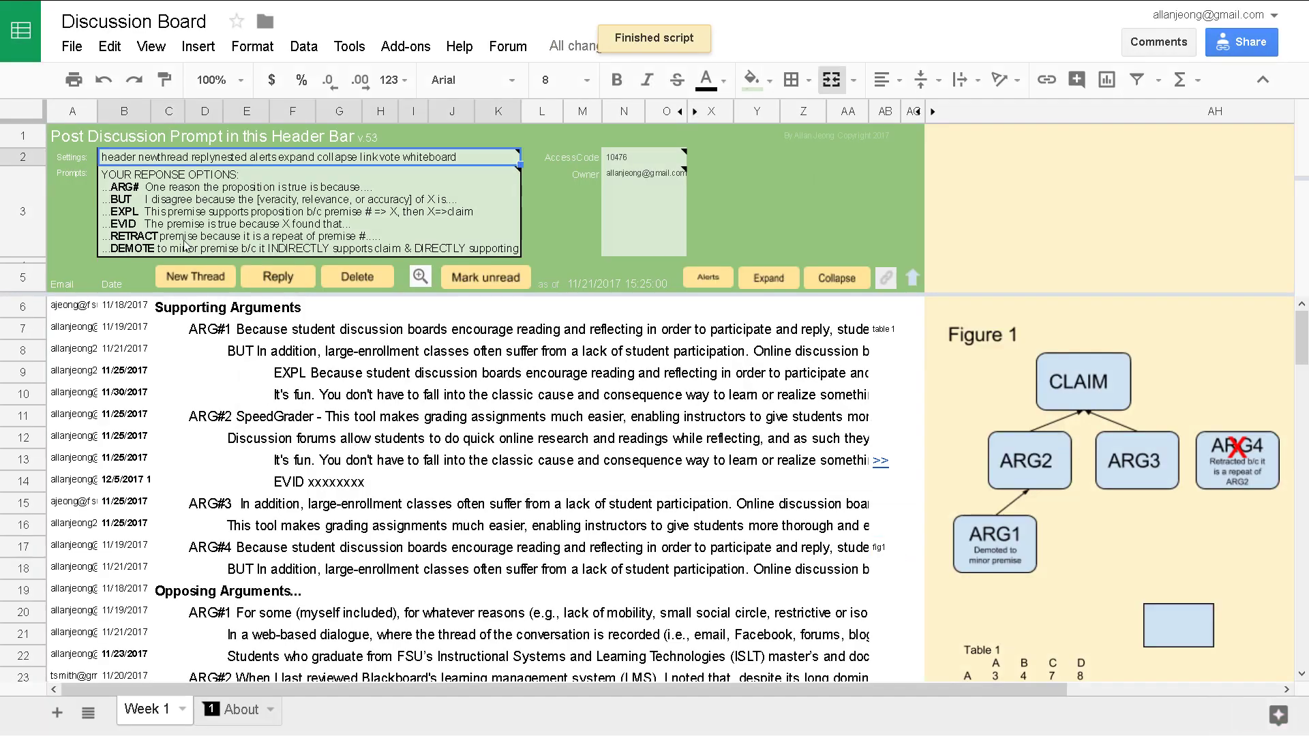
- View the note on the reply prompts cell, and enlarge the note explaining the forum setting options in cell B2
mouse_move(187, 246)
click(152, 205)
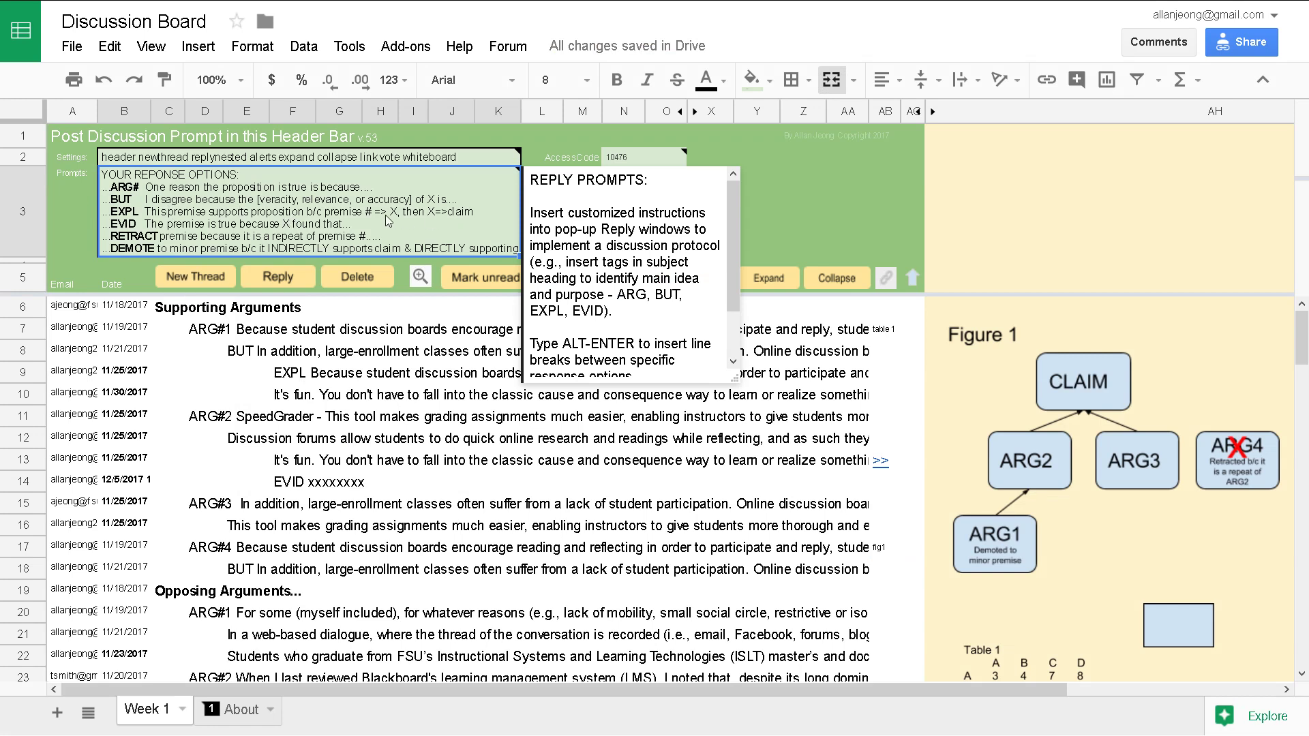
click(133, 154)
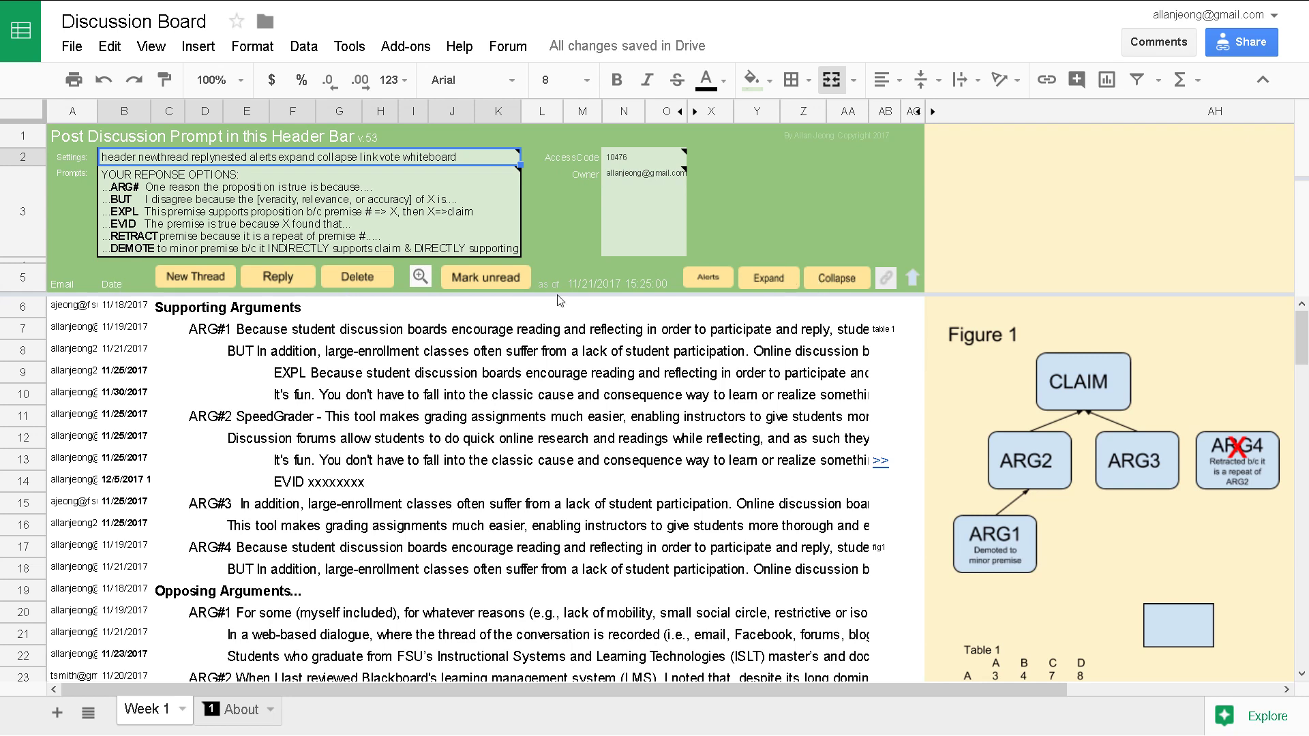
mouse_move(400, 256)
mouse_move(491, 162)
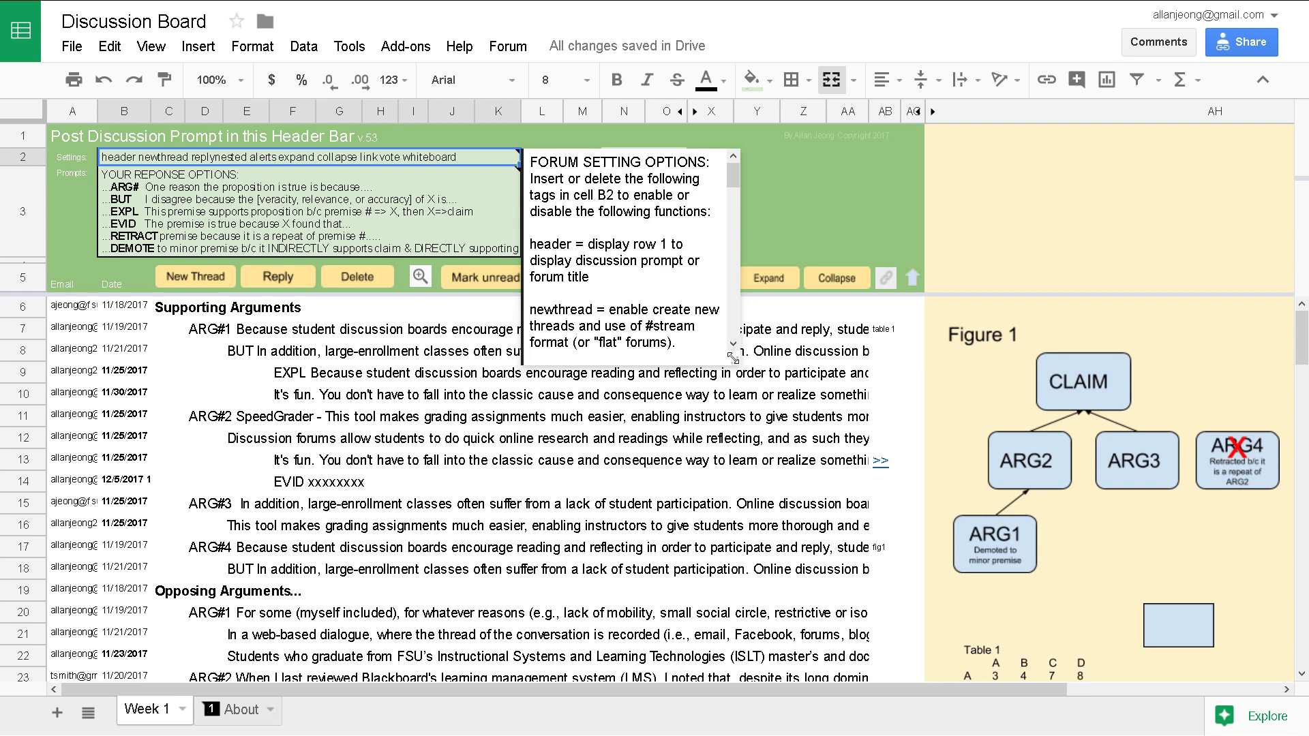
drag(734, 361, 910, 600)
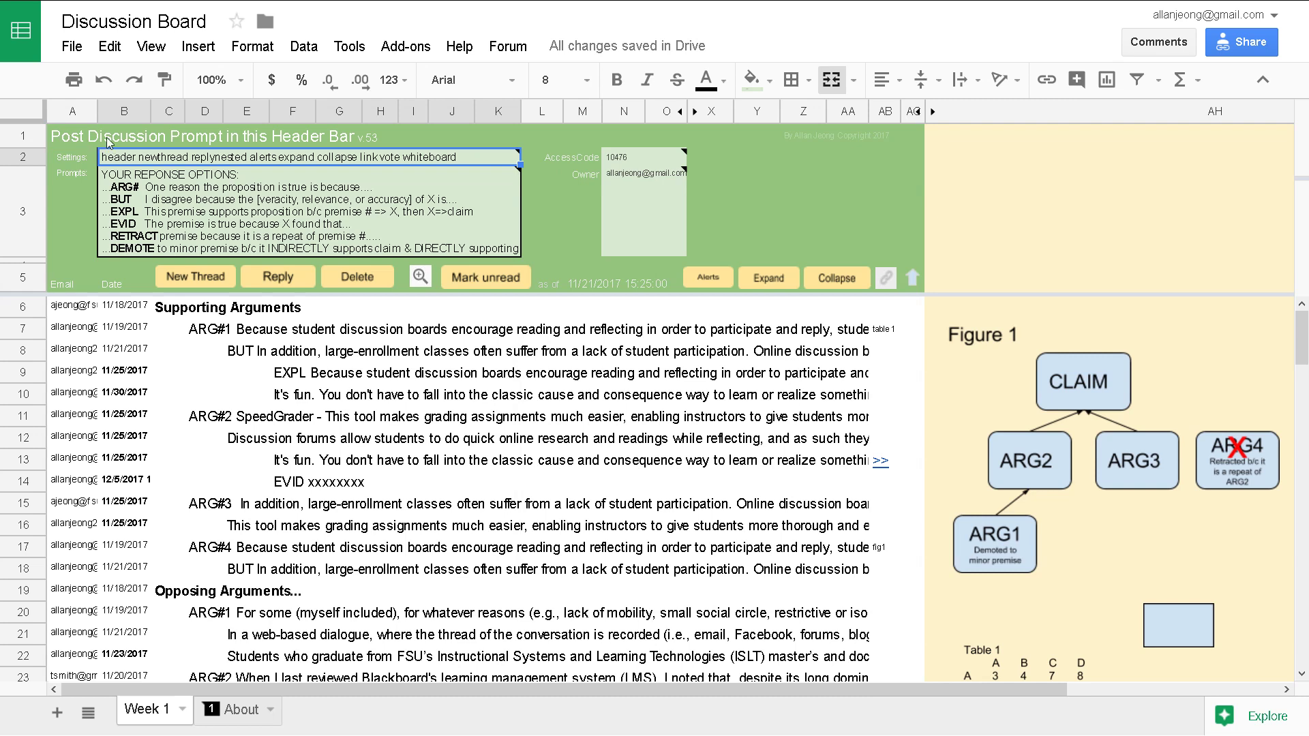
- Read the forum setting options note on cell B2, from the header tag down to the vote and whiteboard tags
mouse_move(159, 187)
mouse_move(444, 180)
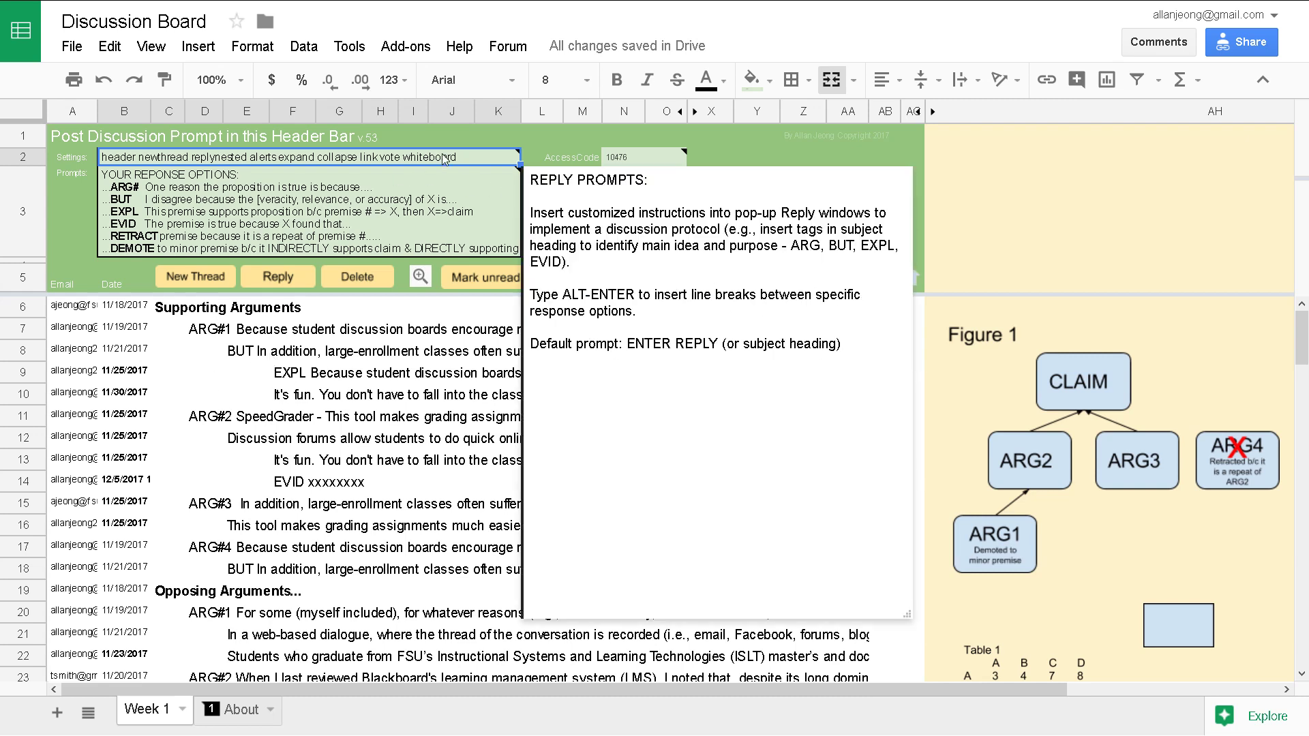
mouse_move(461, 157)
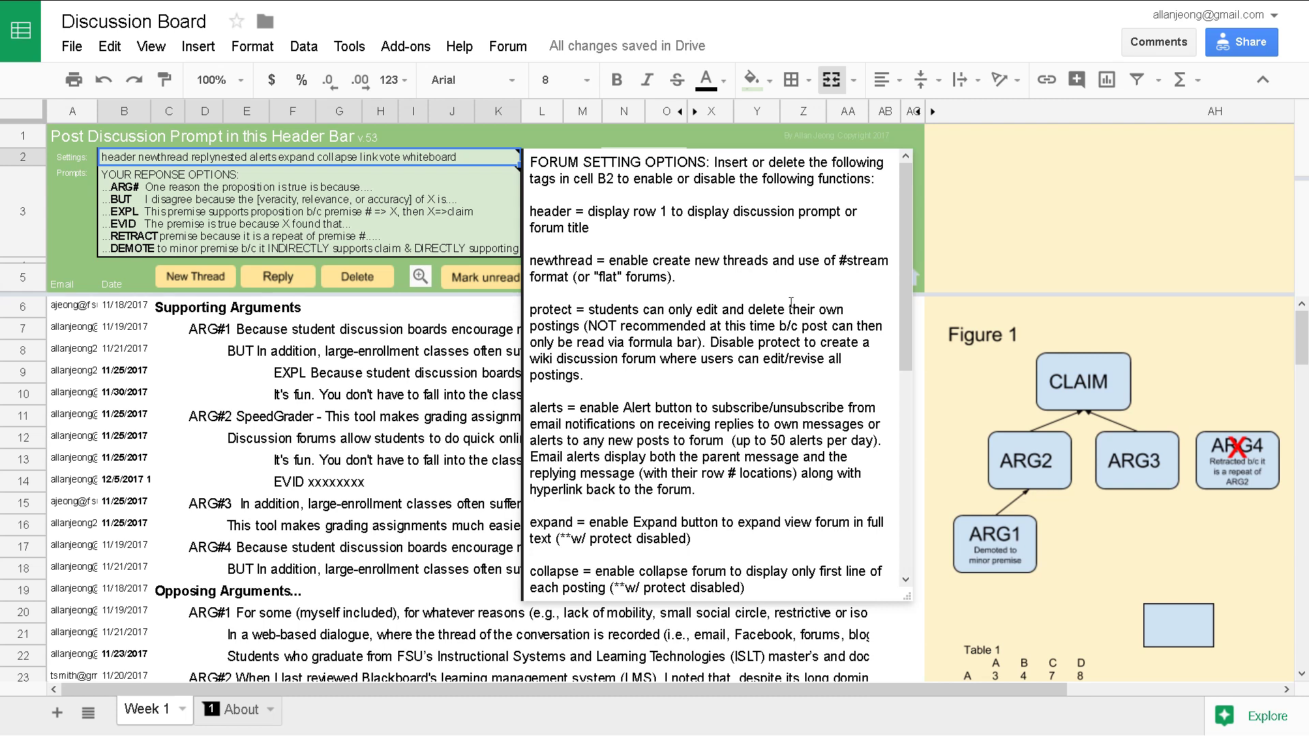
drag(904, 330, 903, 353)
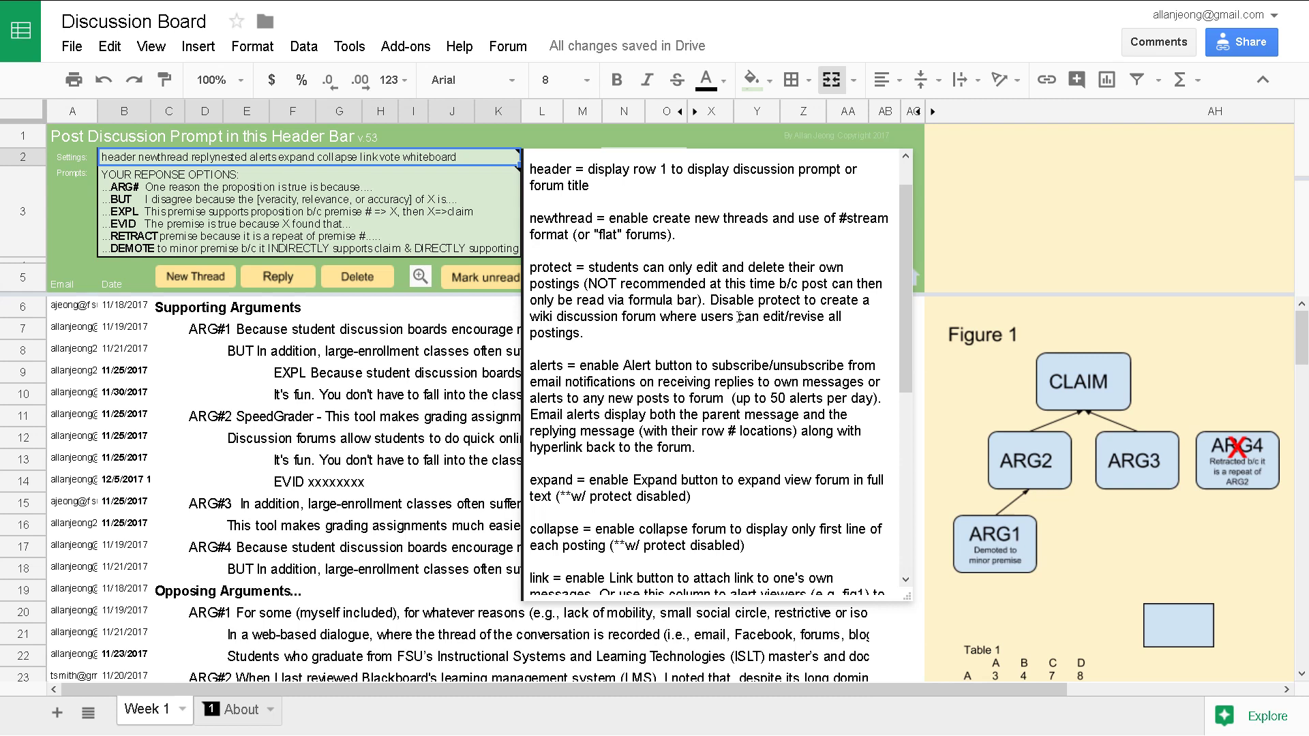
drag(901, 354, 903, 403)
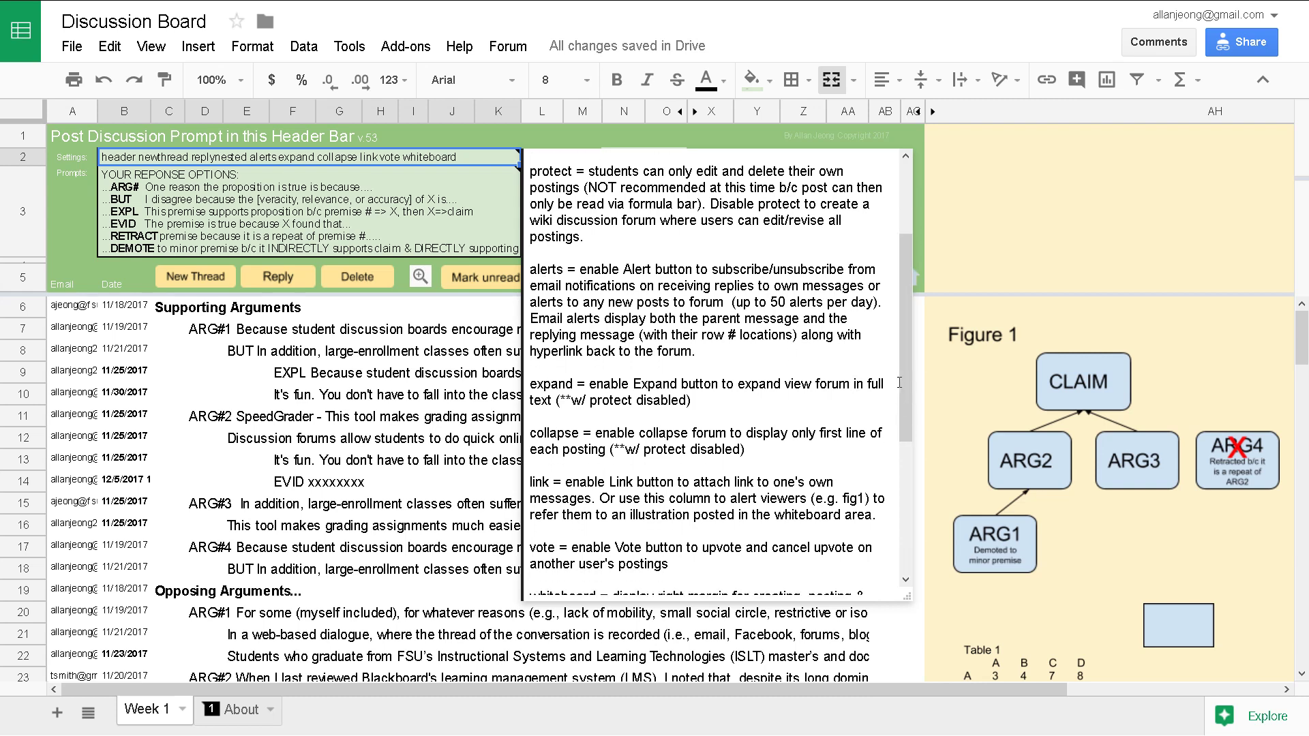
drag(906, 383, 911, 452)
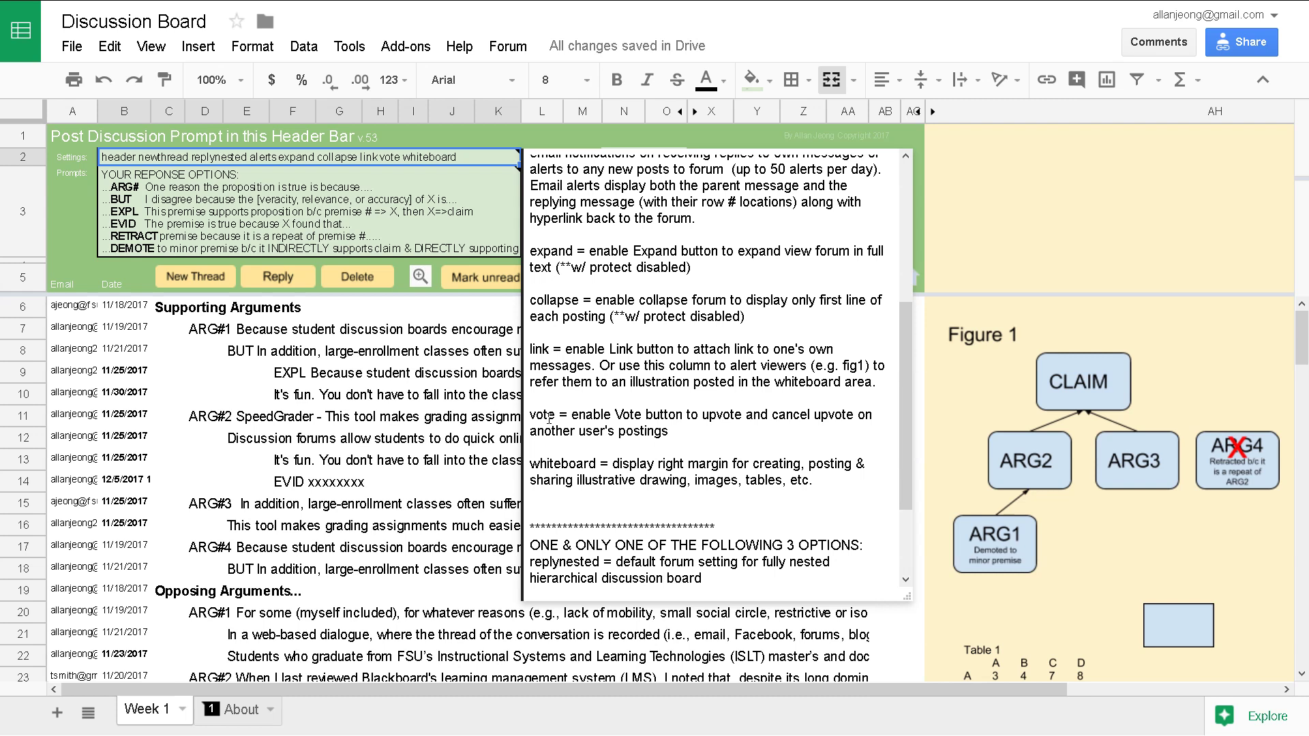
click(461, 420)
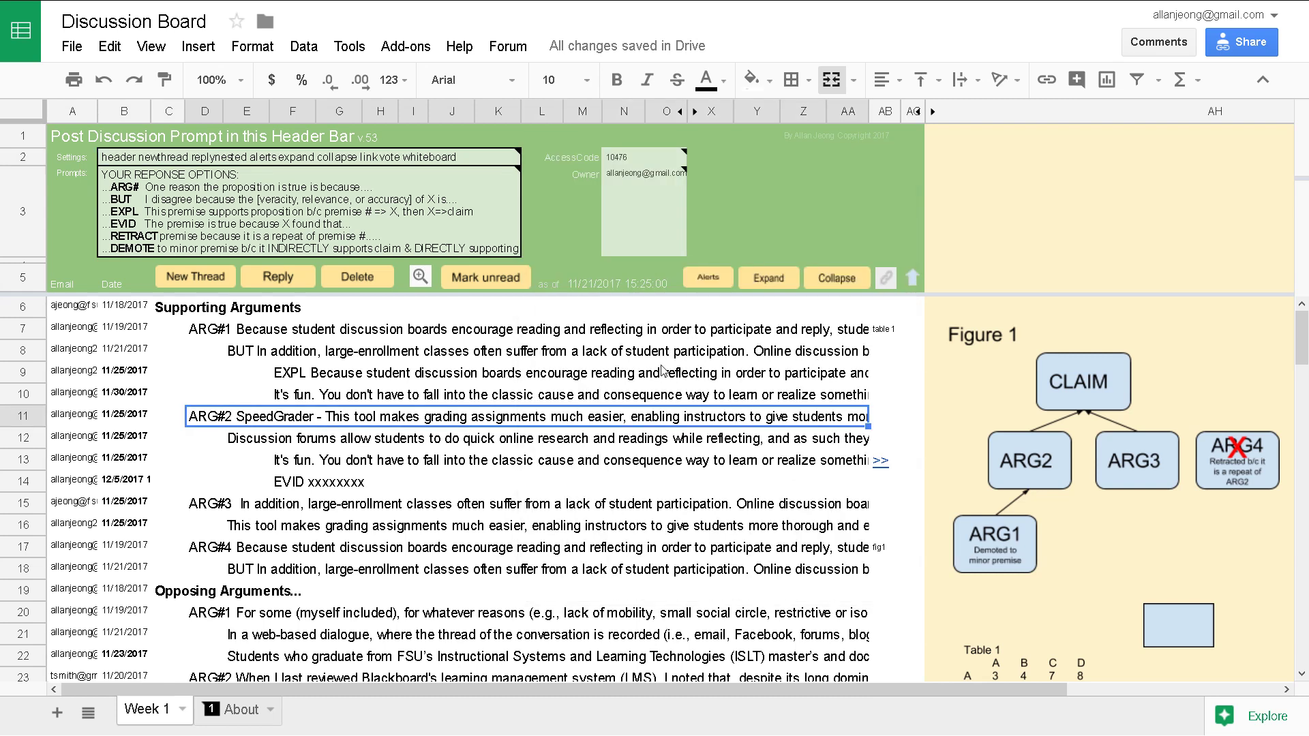
- Try to upvote the supporting post ARG#1 and dismiss the notice
click(609, 332)
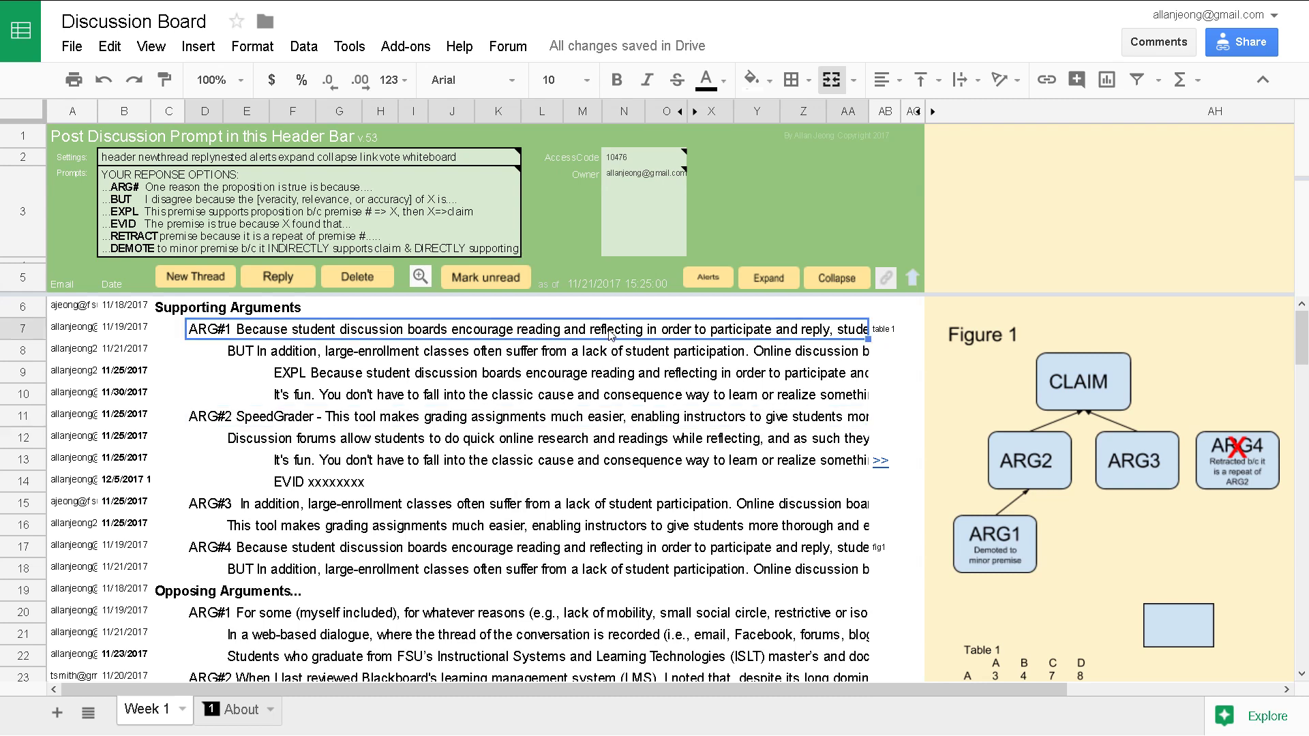
click(913, 279)
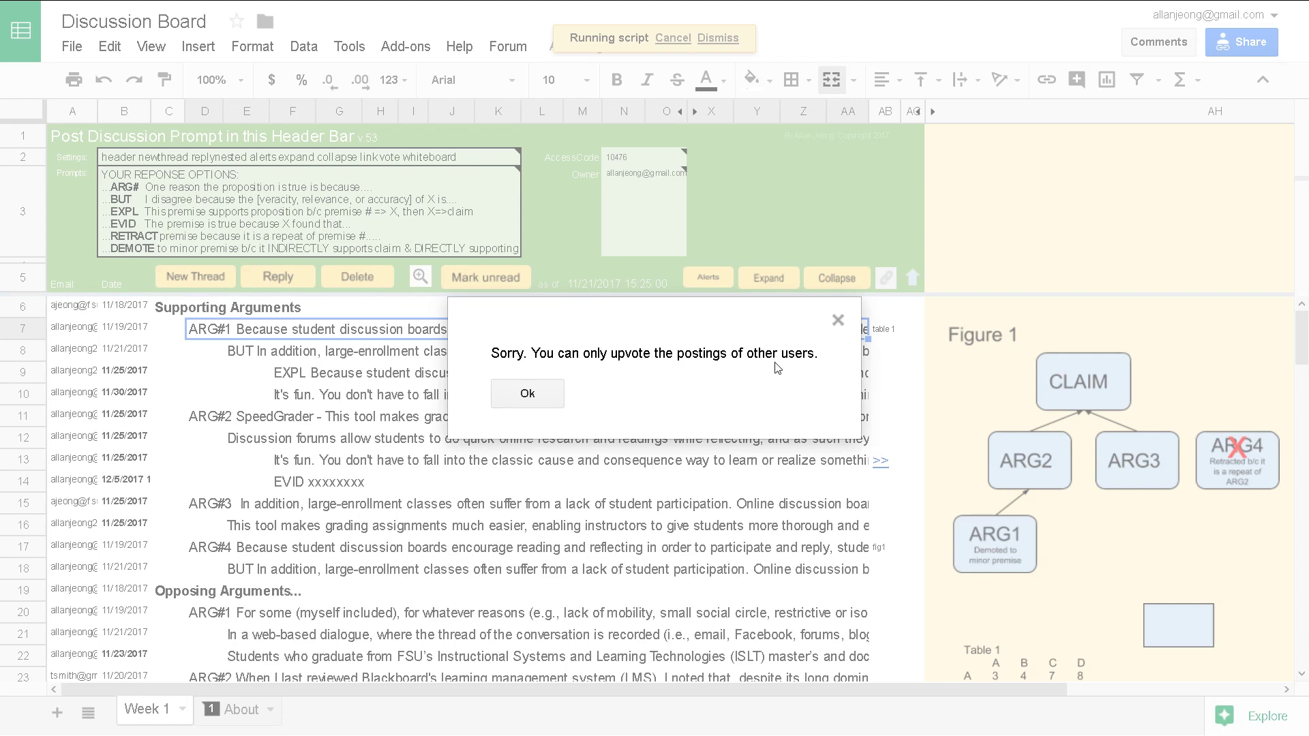
click(527, 395)
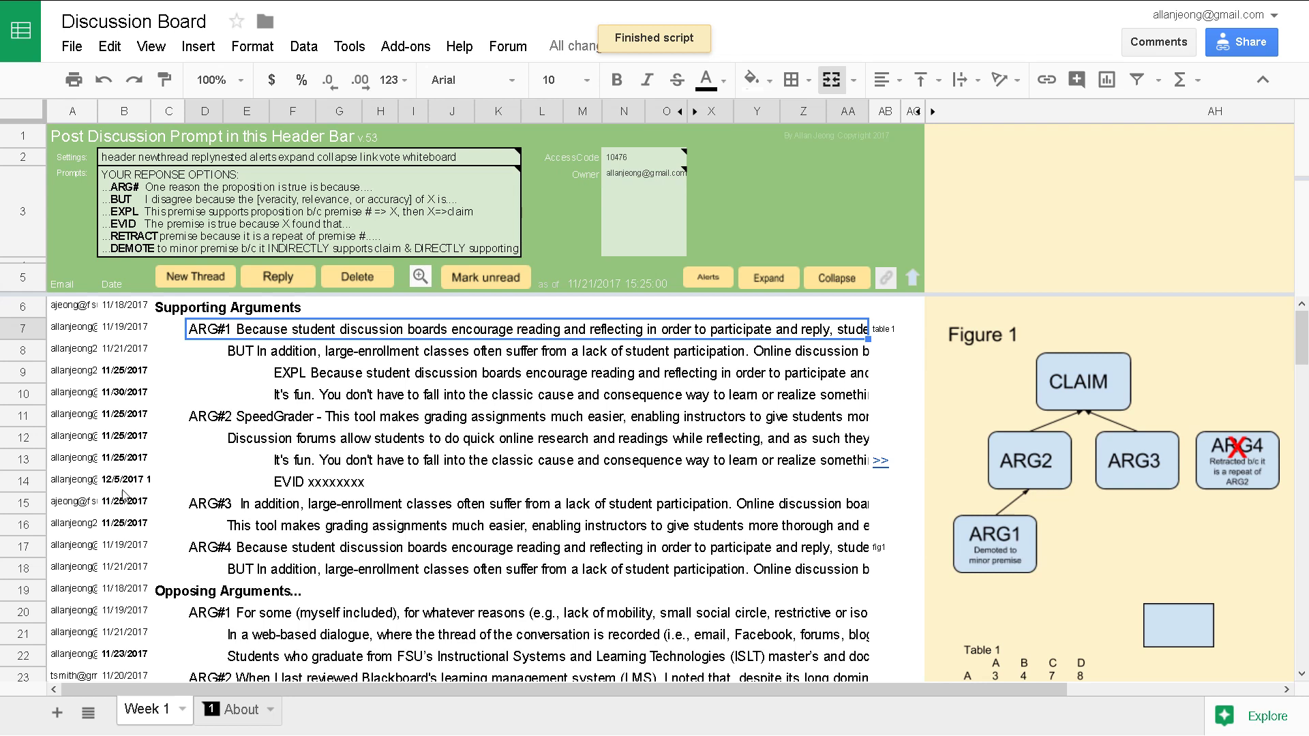
- Upvote the supporting post ARG#3, and cancel that upvote
click(401, 505)
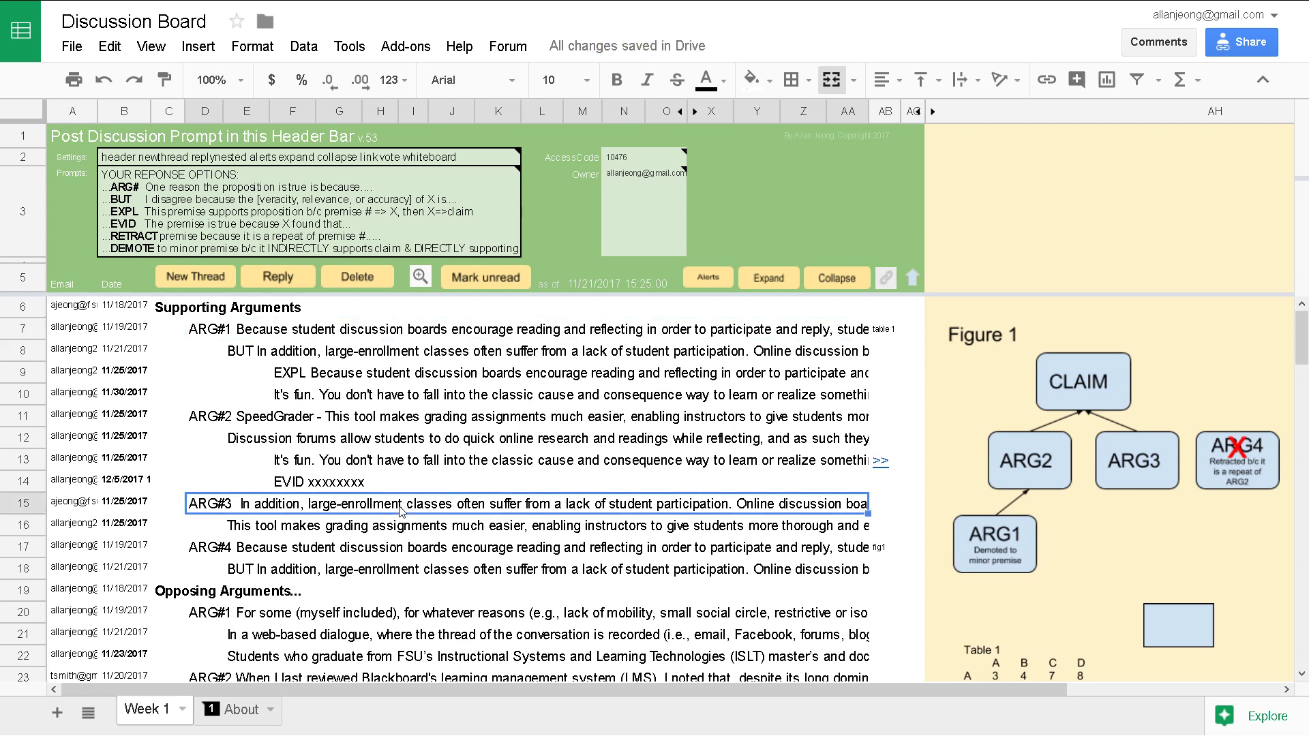
click(913, 280)
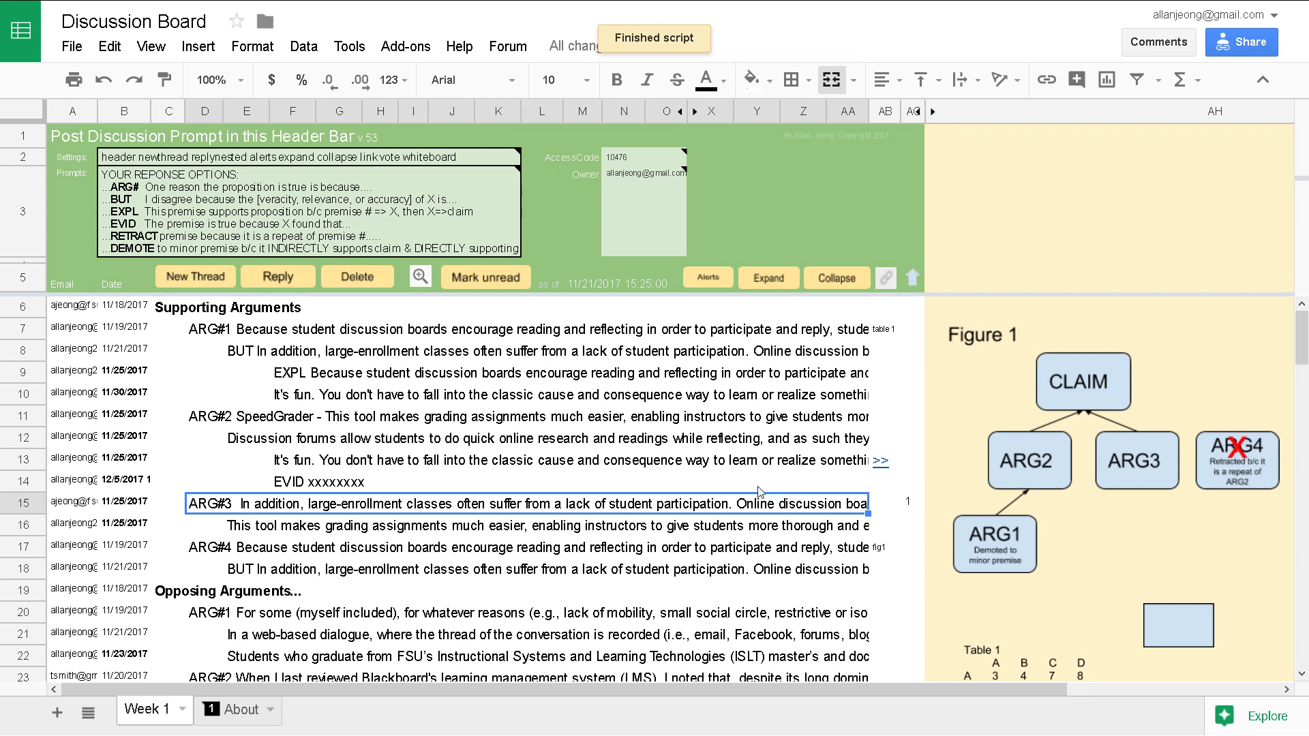
click(914, 276)
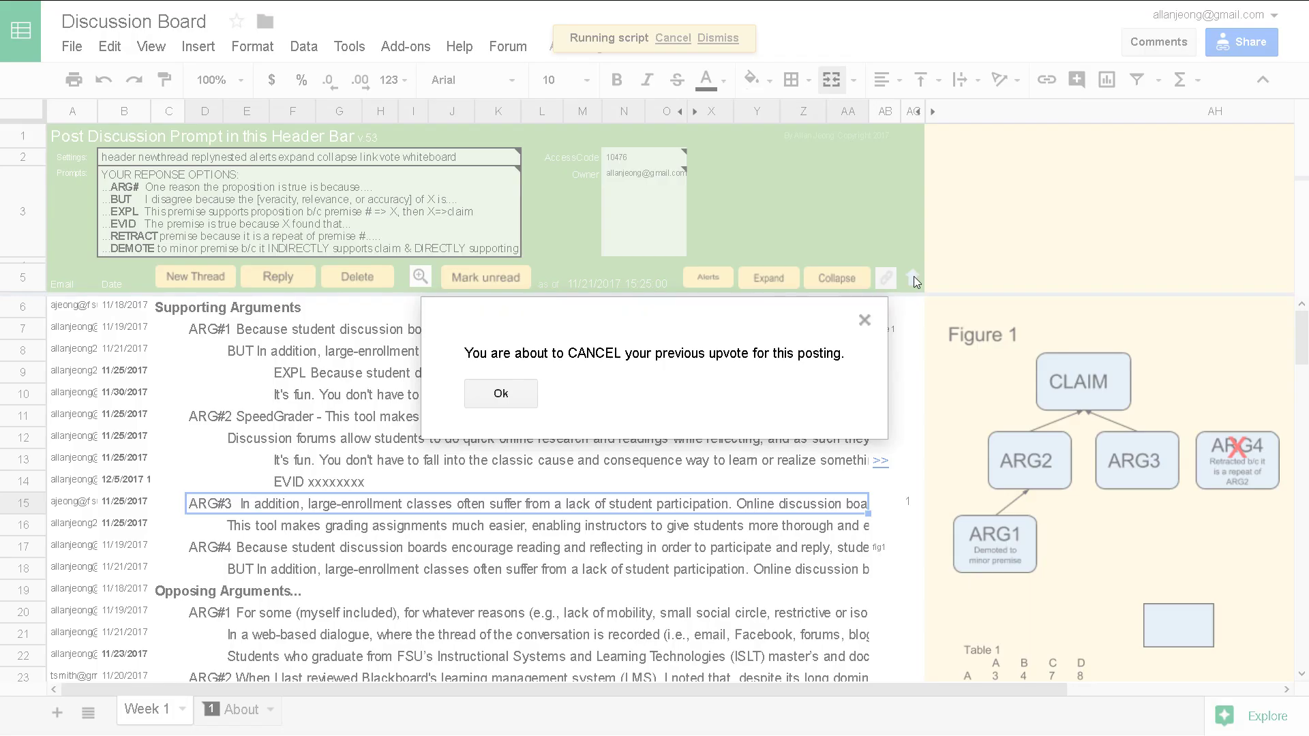
click(501, 394)
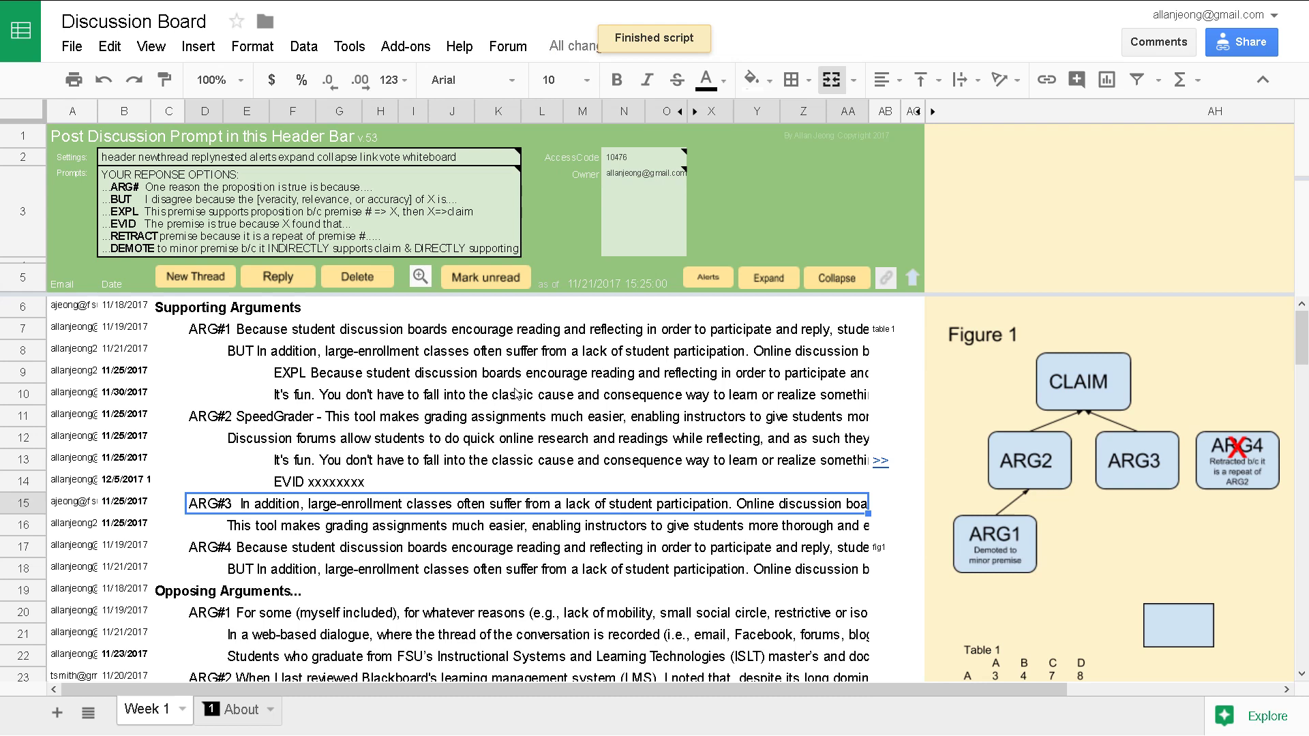
- Examine the replynested, replyflat and replystream options at the end of the settings note on cell B2
click(514, 158)
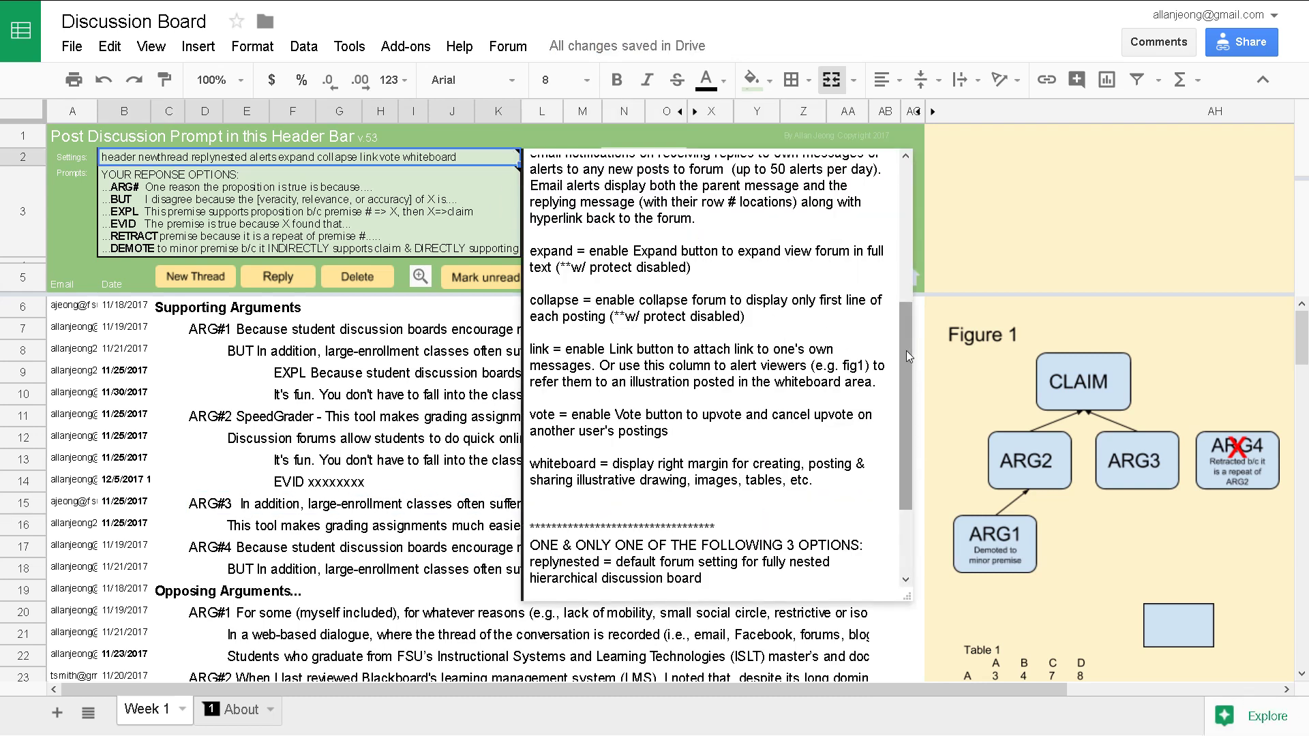
scroll(906, 351, down, 2)
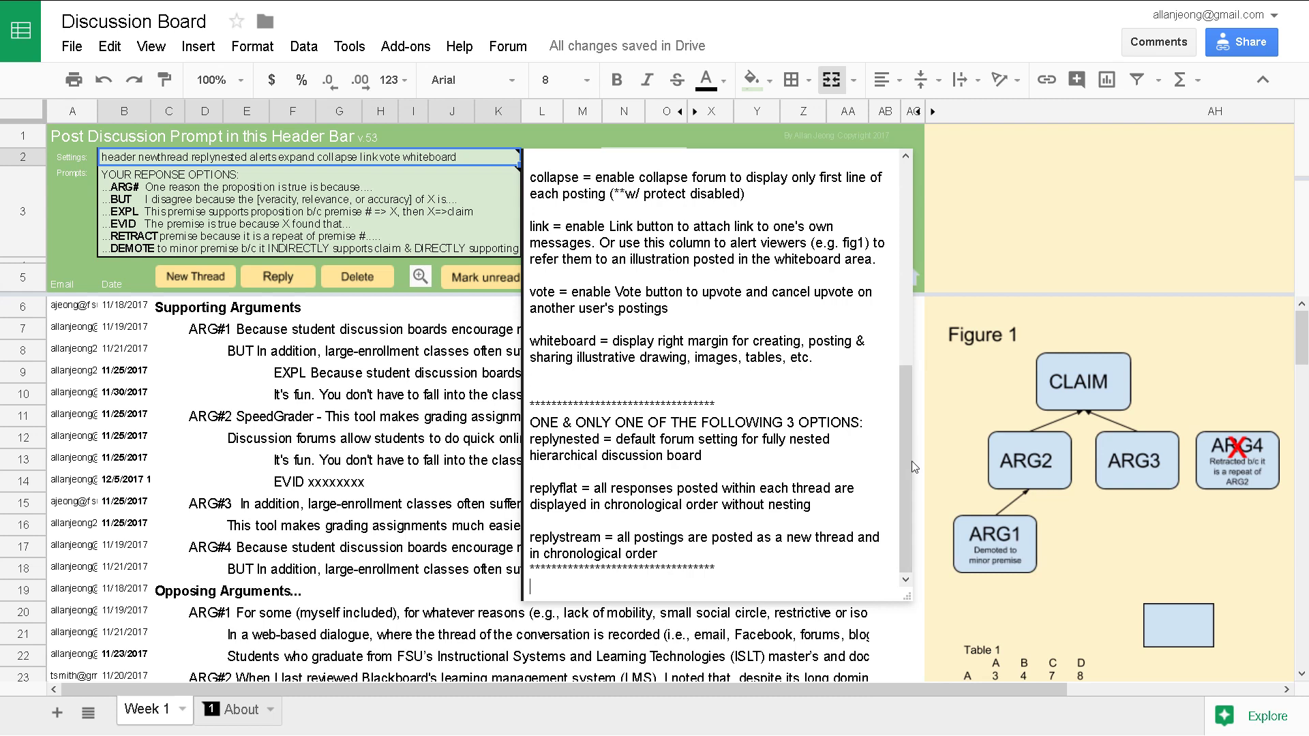
double_click(560, 439)
double_click(555, 488)
click(298, 467)
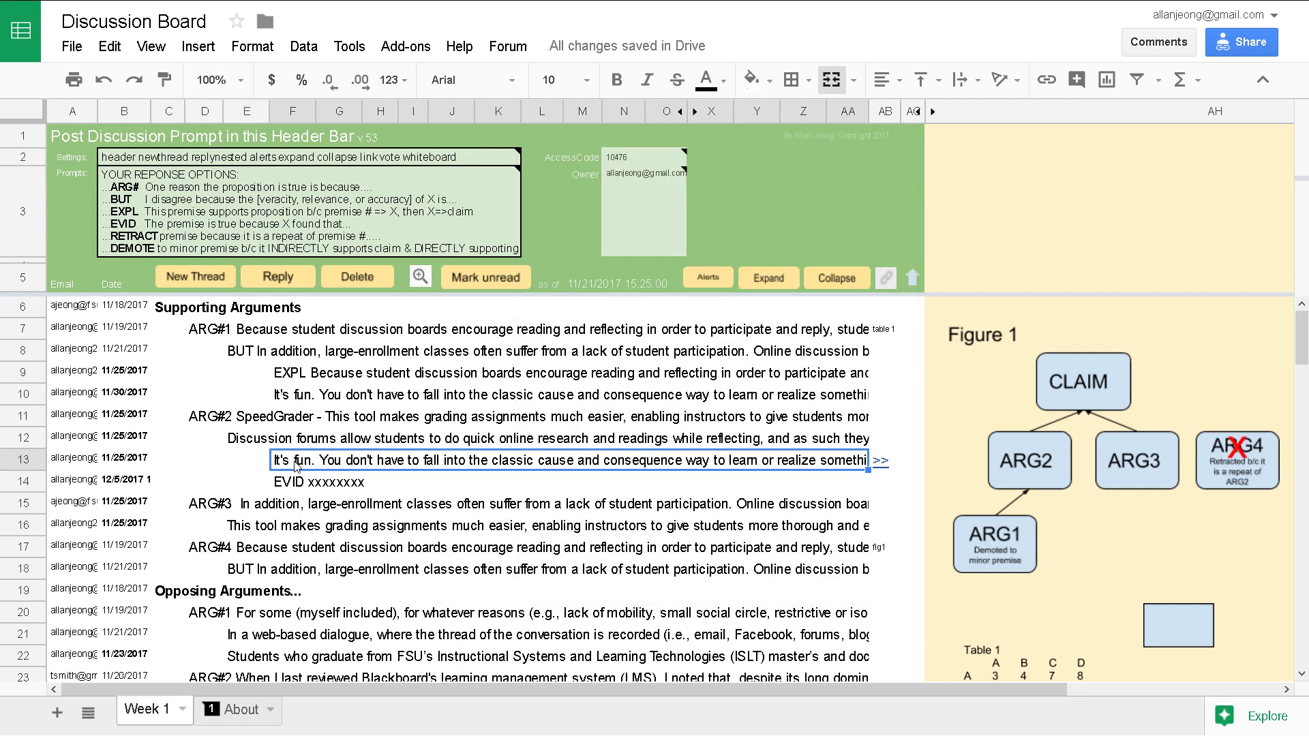
- Collapse the forum to show posts up to thread level 2
click(837, 276)
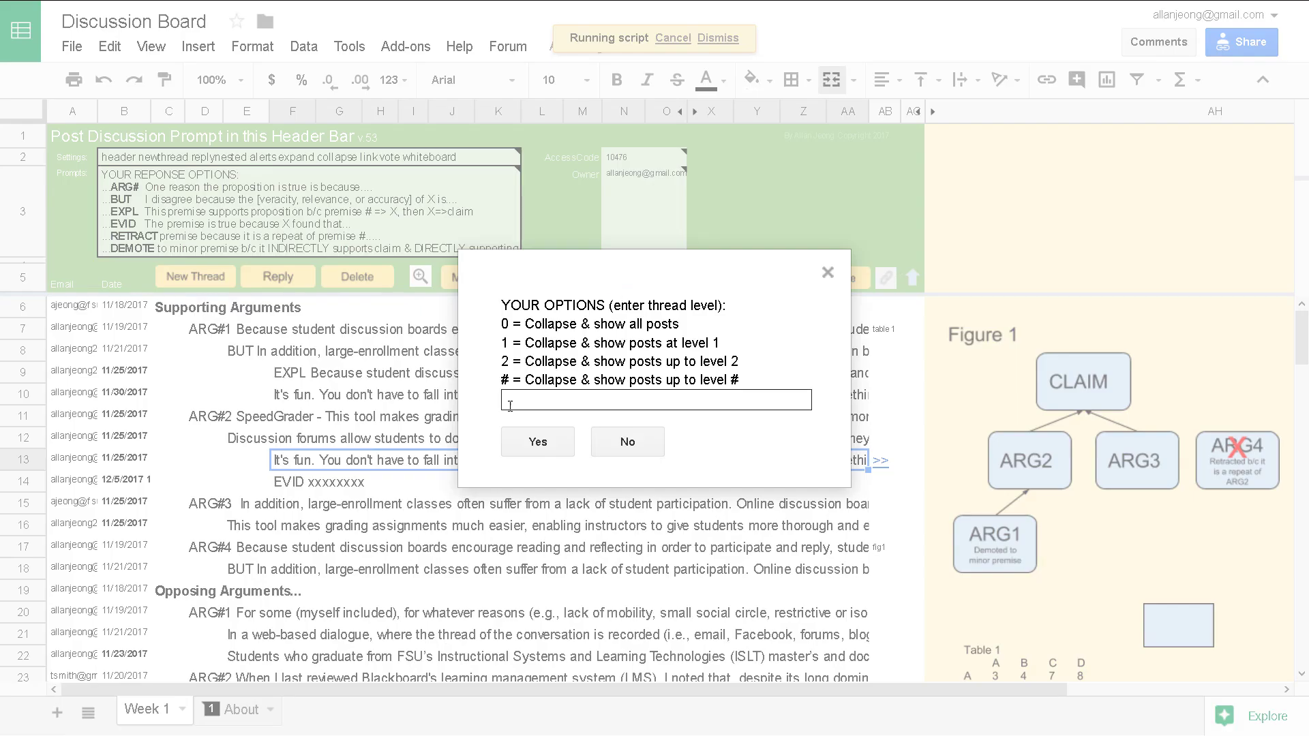
text(2)
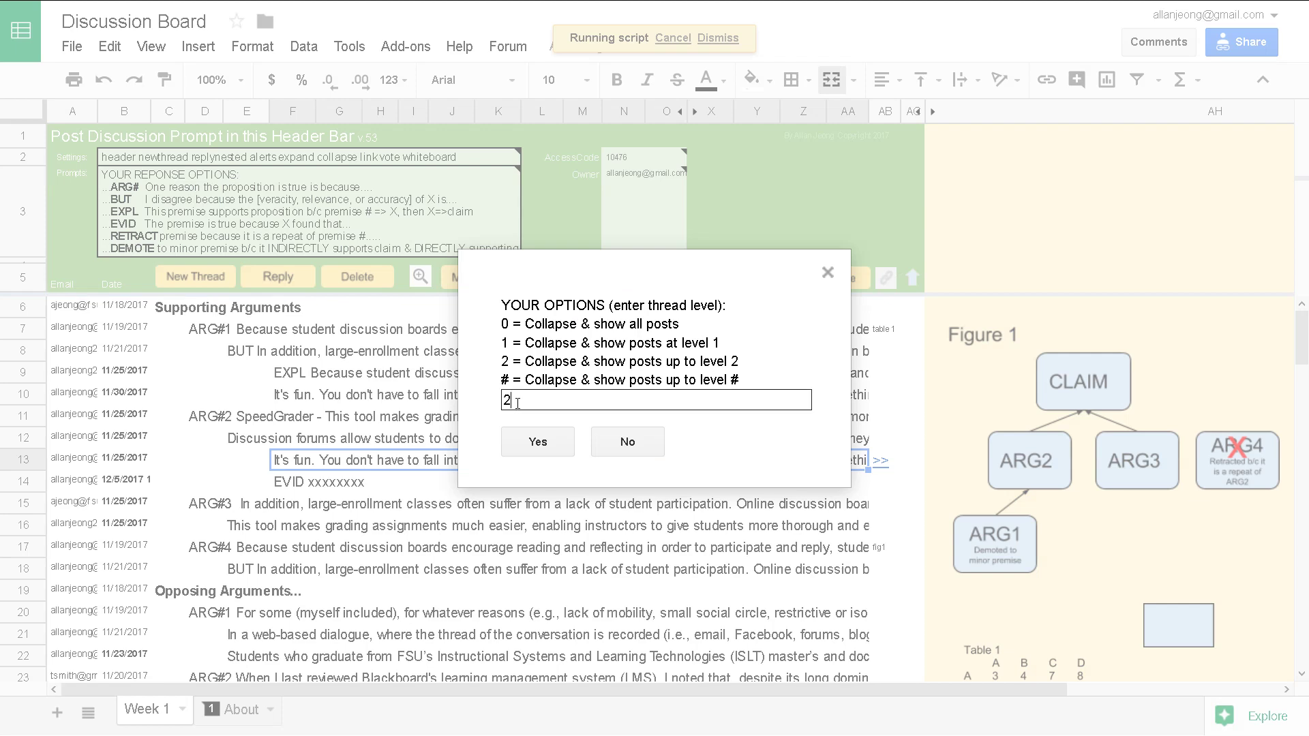
click(527, 439)
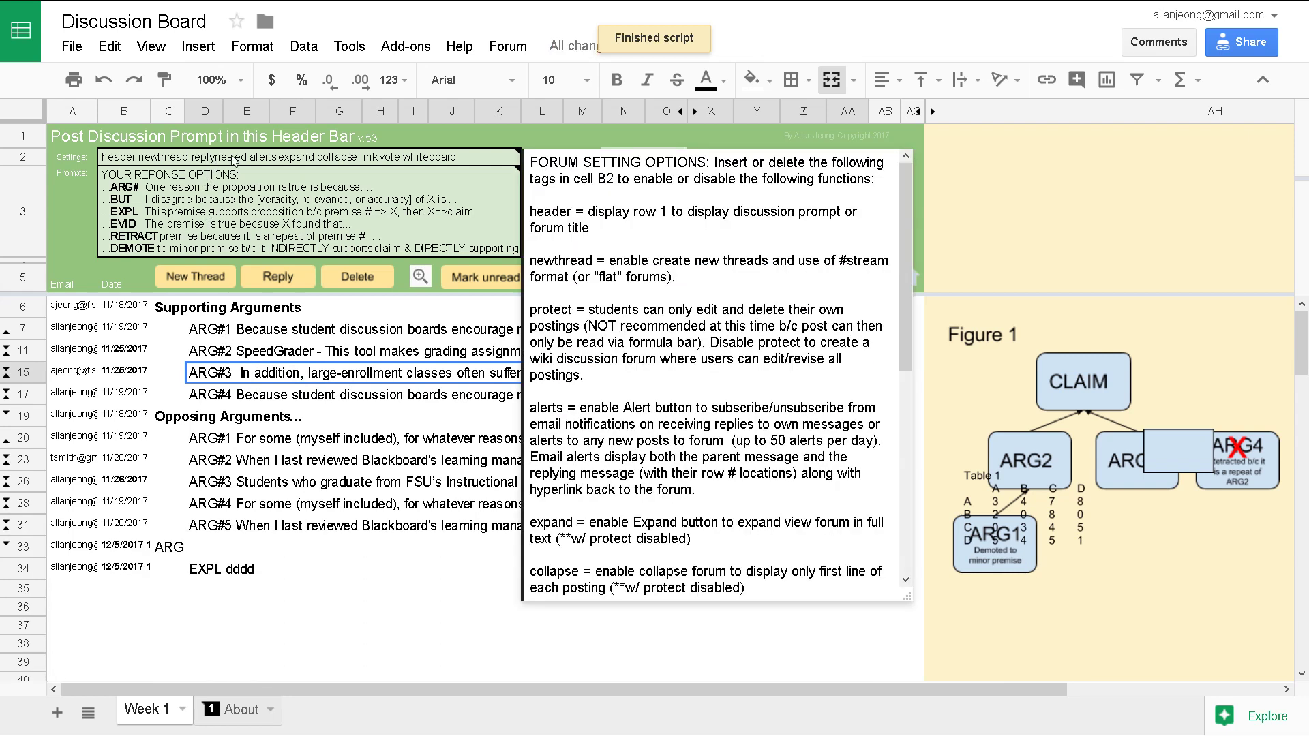
- Replace the replynested tag with replyflat in the forum settings cell B2
click(249, 157)
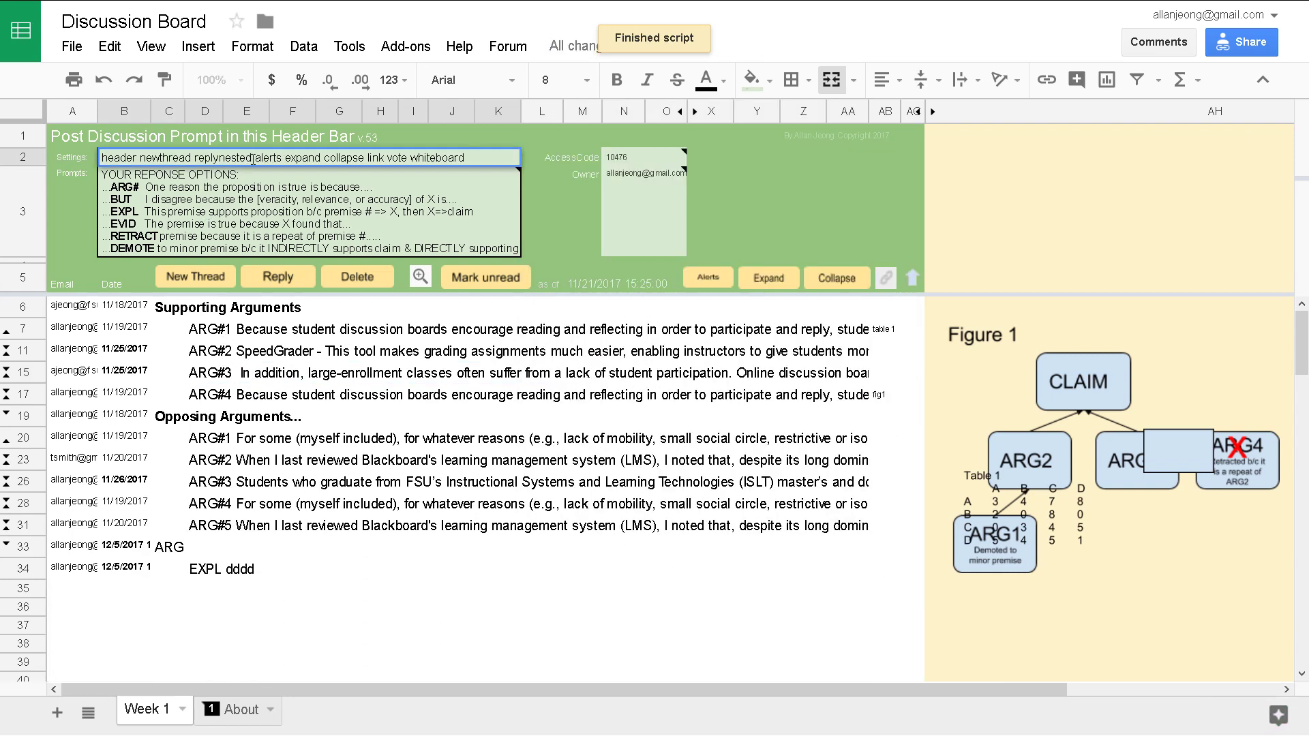
click(253, 157)
key(BackSpace)
key(BackSpace)
key(BackSpace)
key(BackSpace)
key(BackSpace)
key(BackSpace)
text(f)
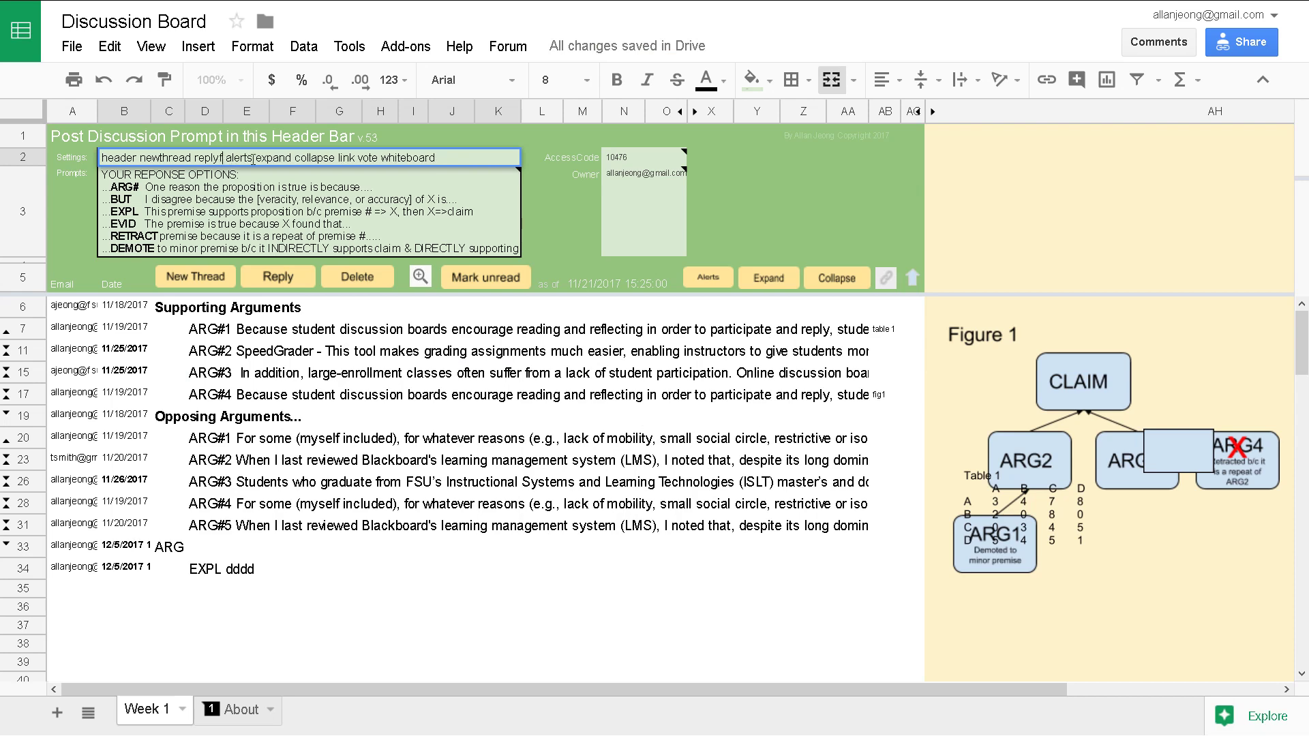
text(lat)
click(240, 339)
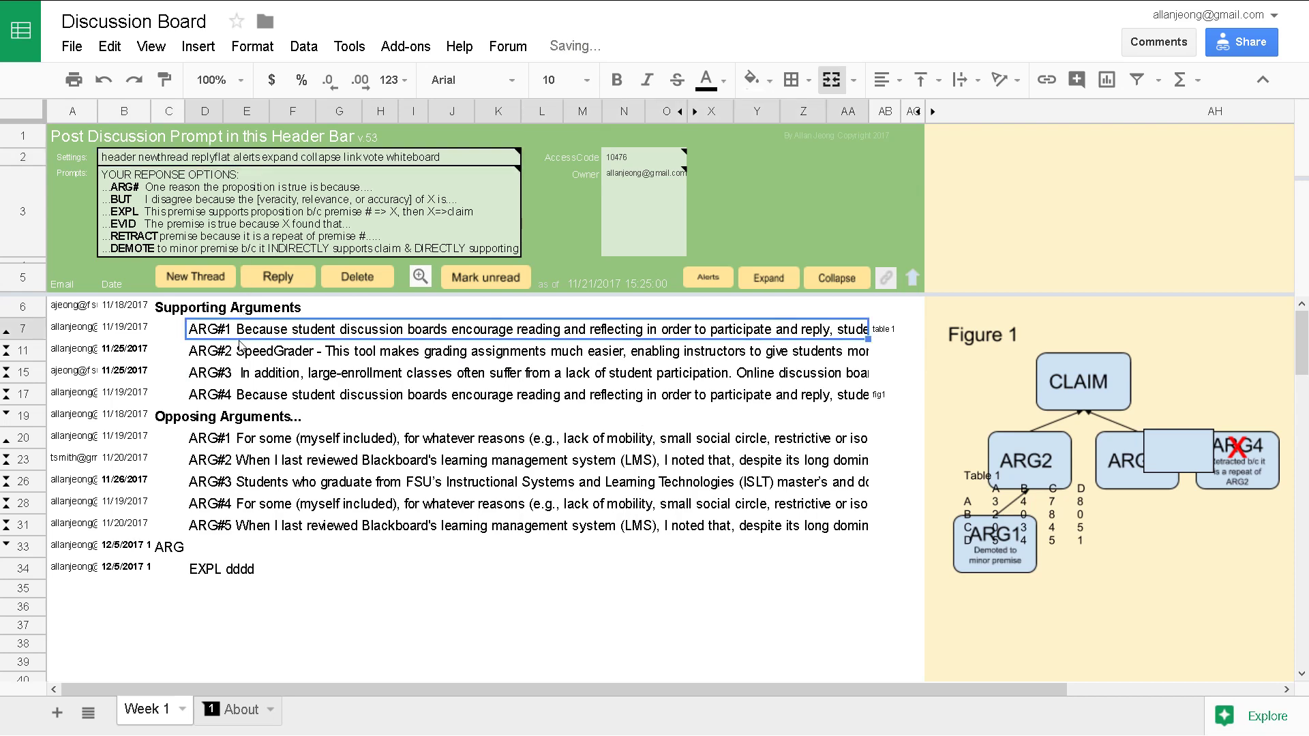
- Post the reply "ARG#5" to the supporting post ARG#2 SpeedGrader
click(229, 355)
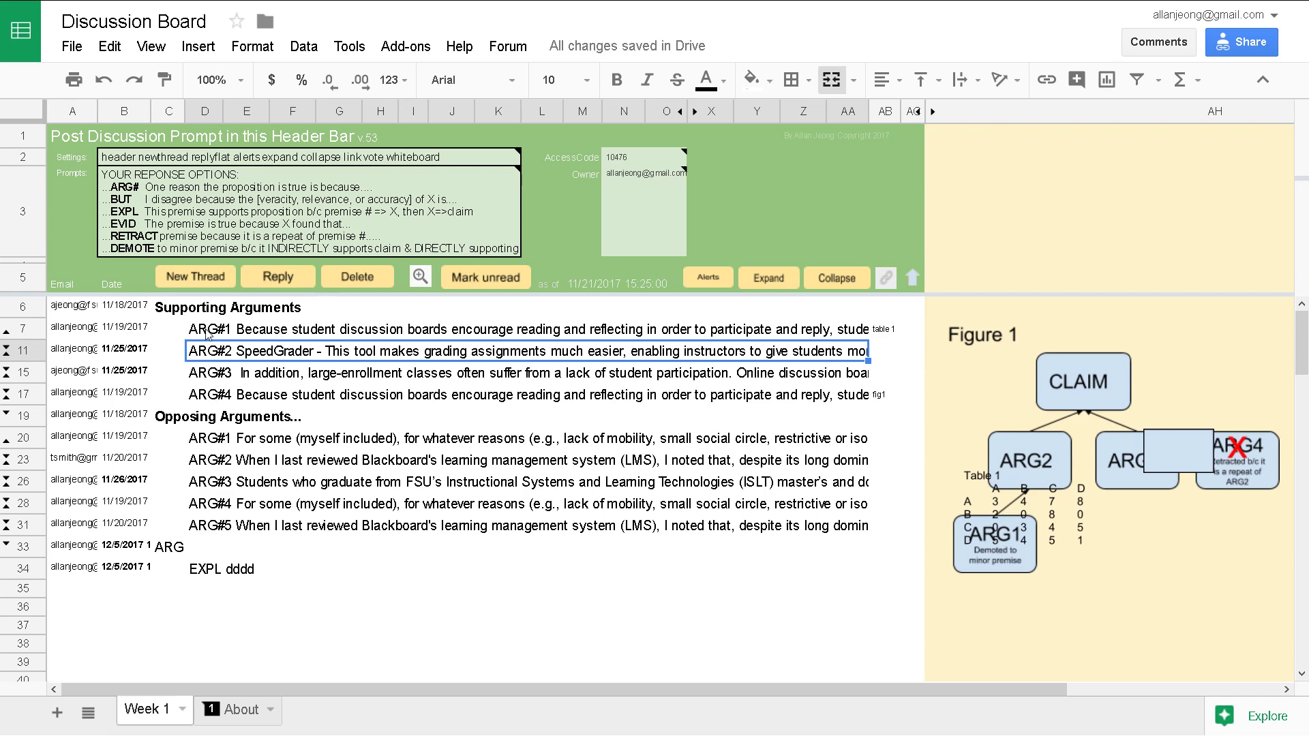
click(286, 279)
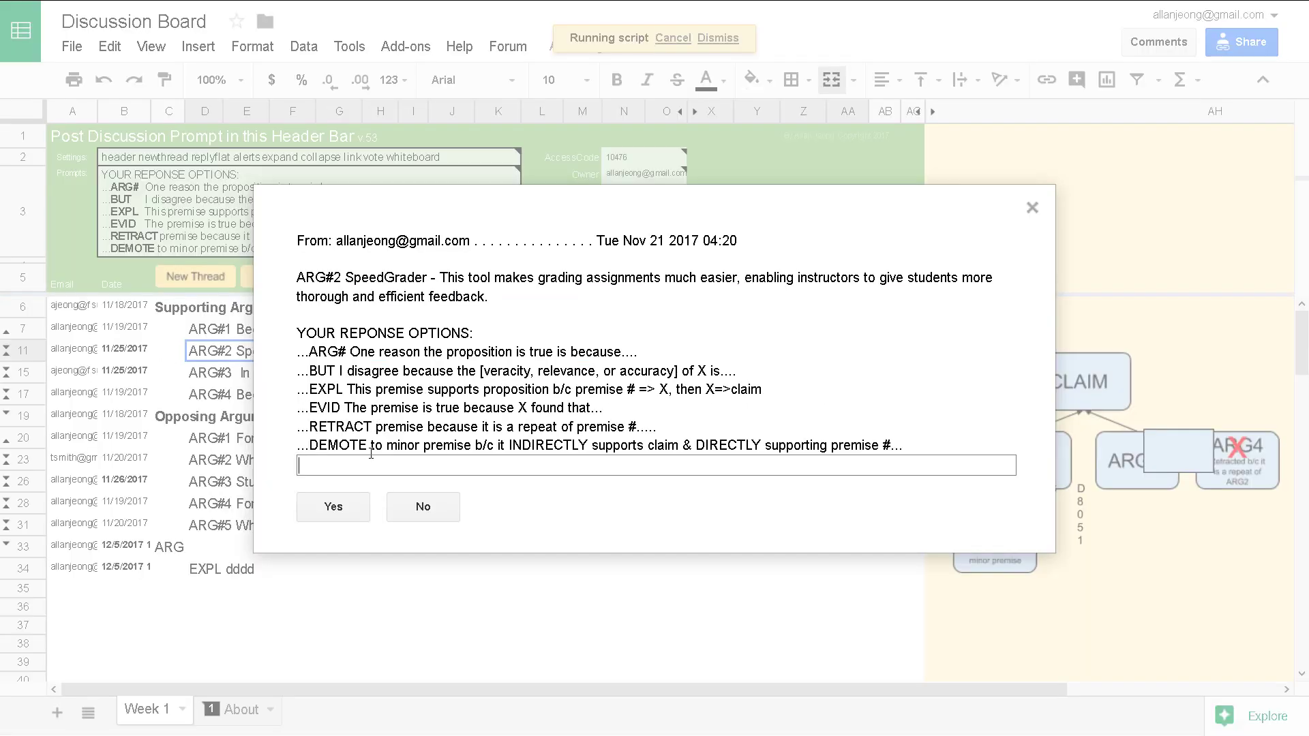
text(ARG)
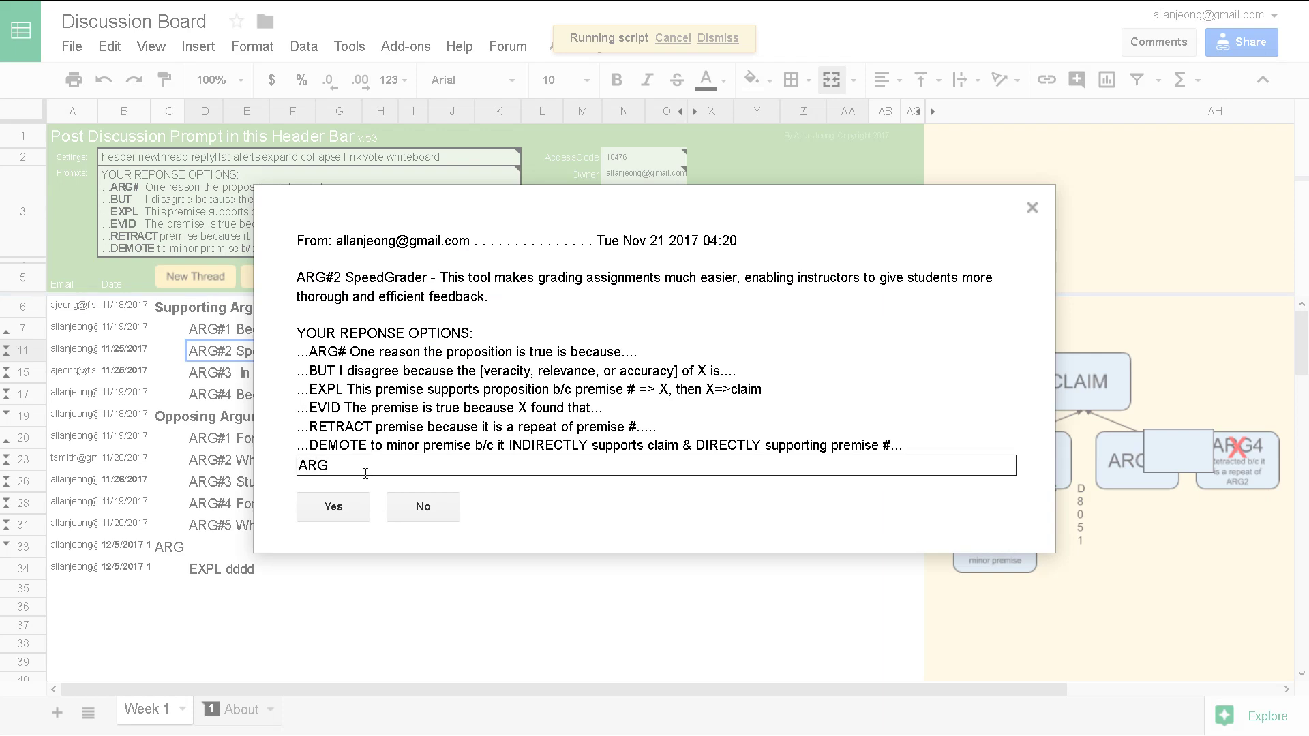
text(#5)
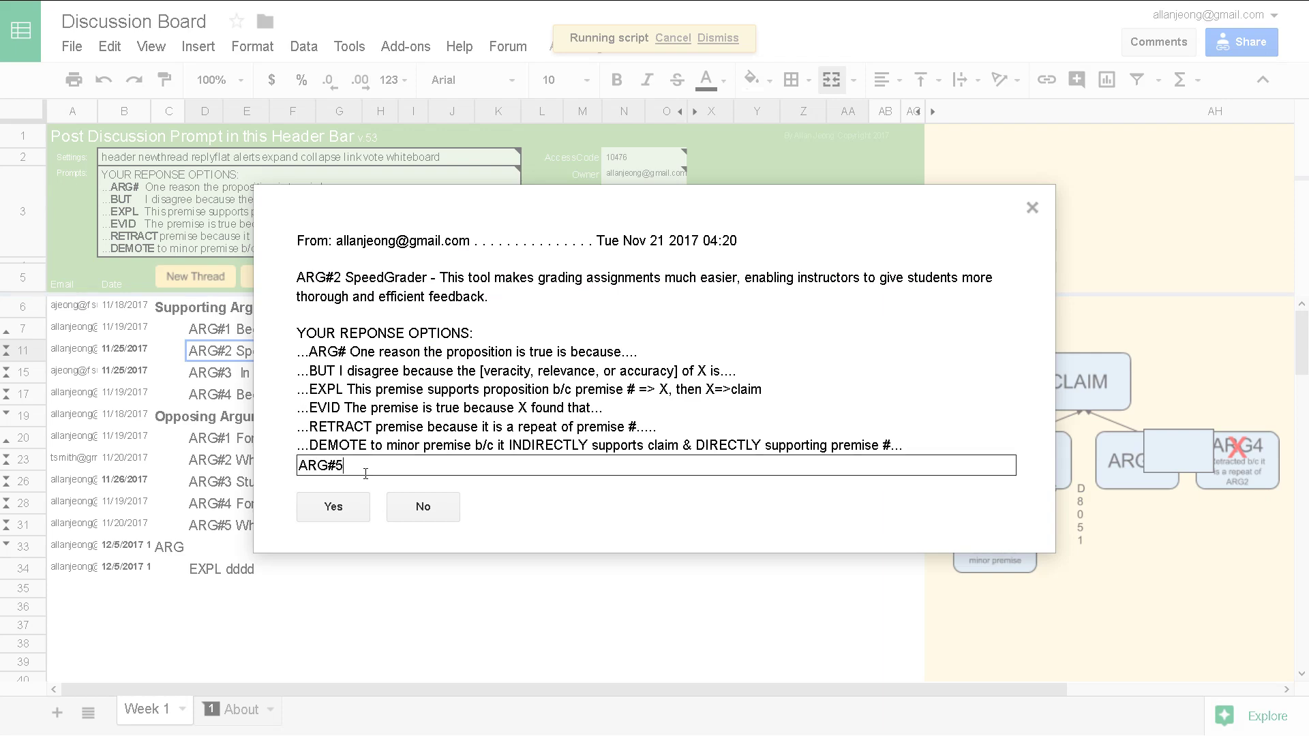
click(355, 506)
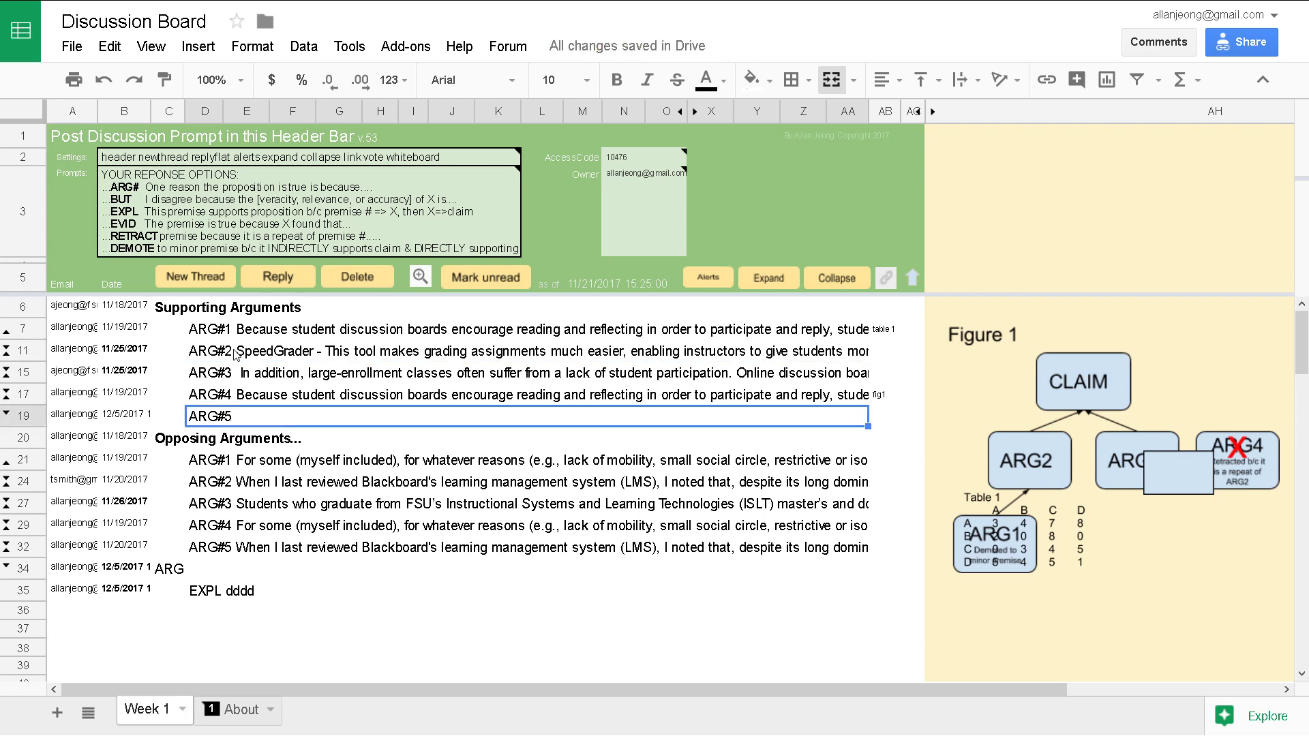
- Review the reply format options at the end of the settings note on cell B2, and view the Owner cell's note
click(498, 158)
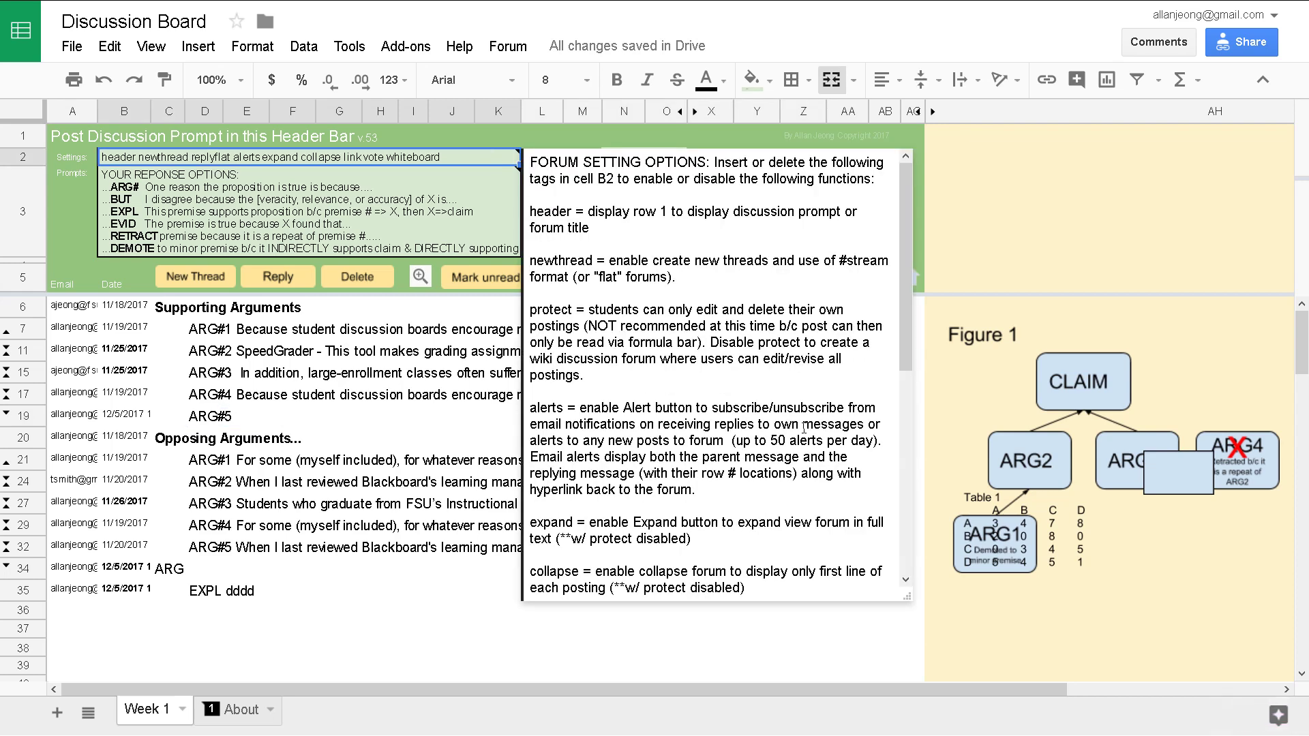
drag(907, 359, 920, 570)
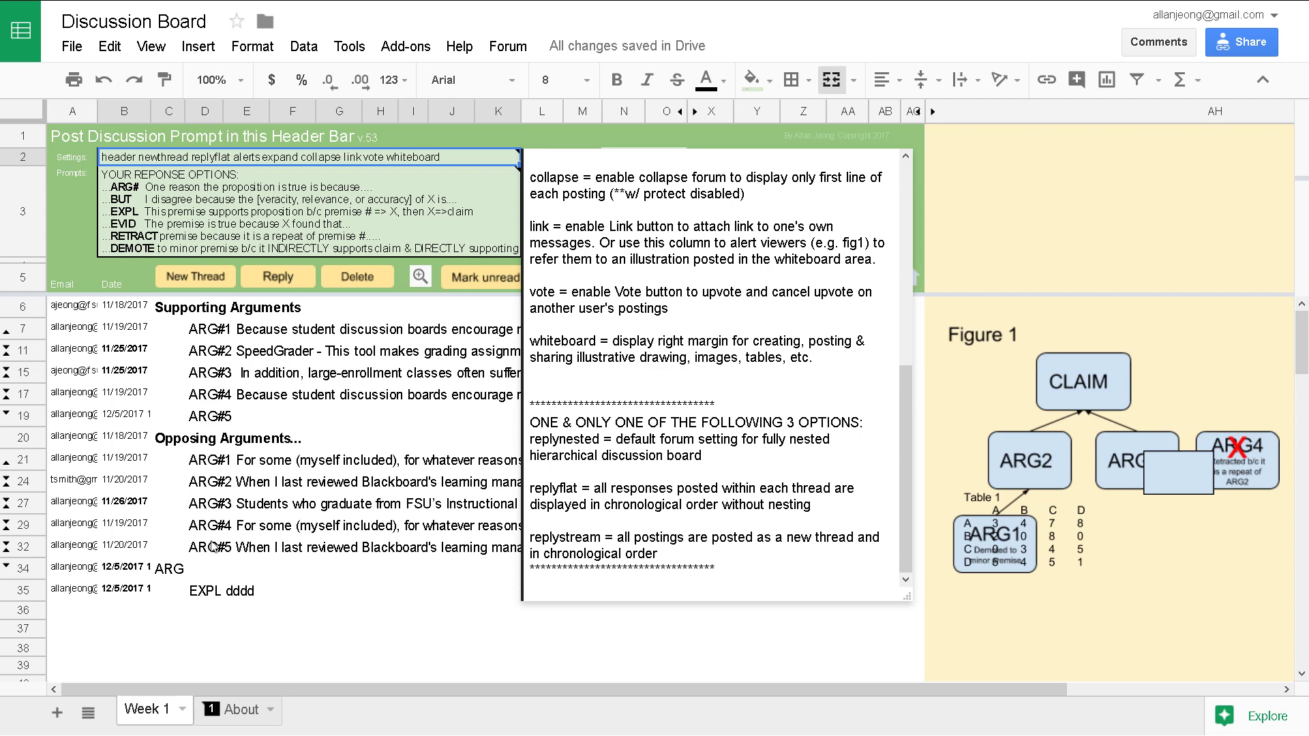
click(323, 489)
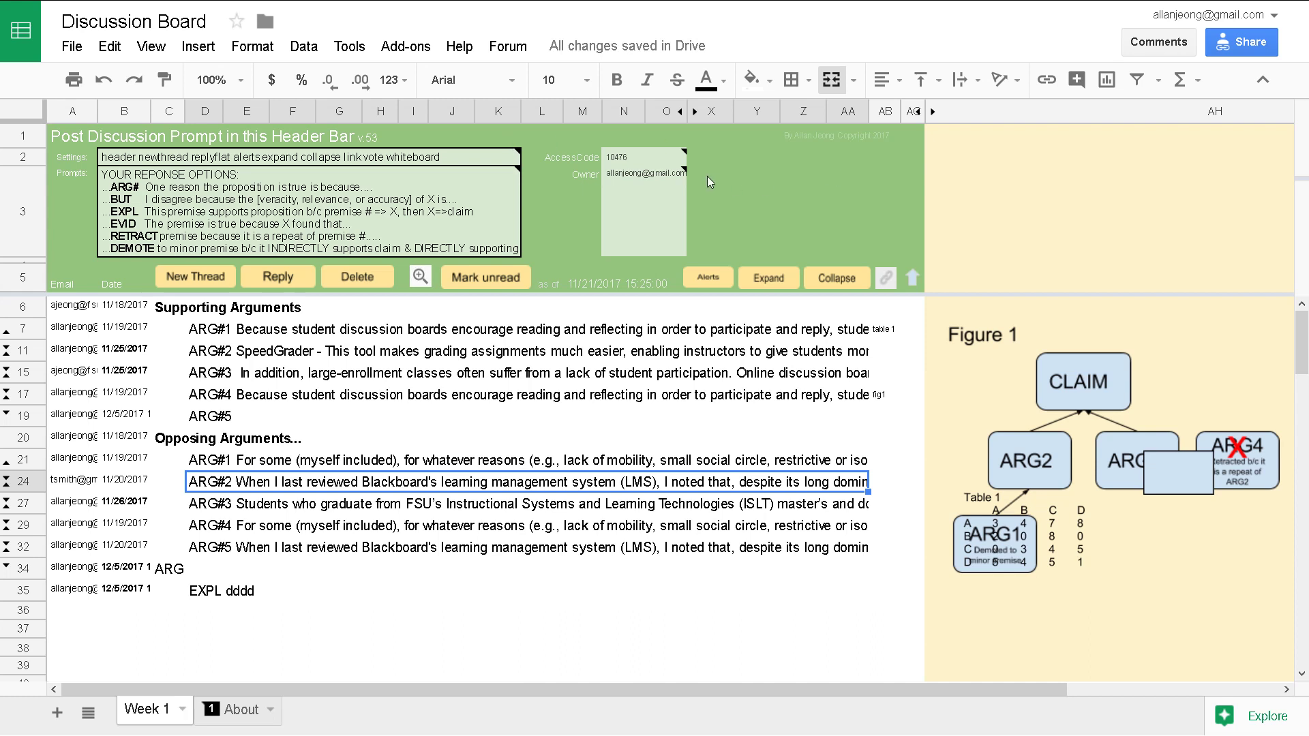
mouse_move(623, 186)
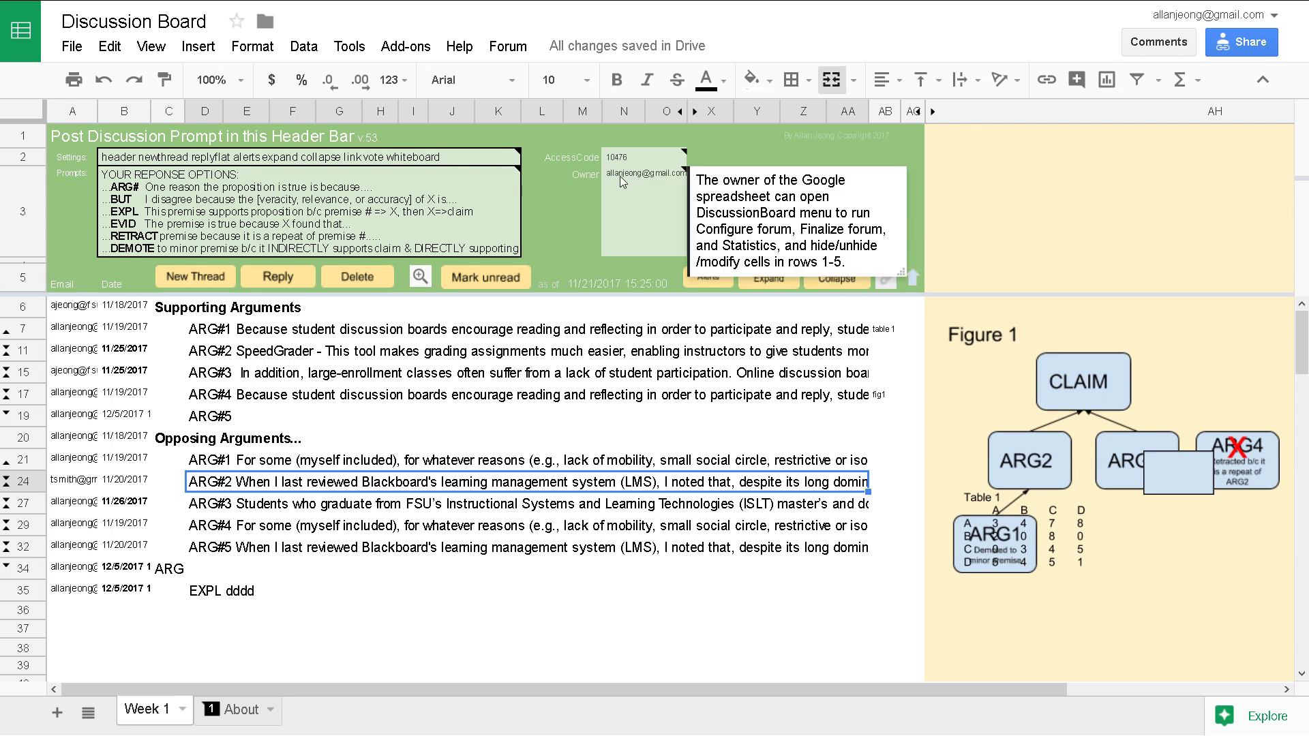
click(660, 176)
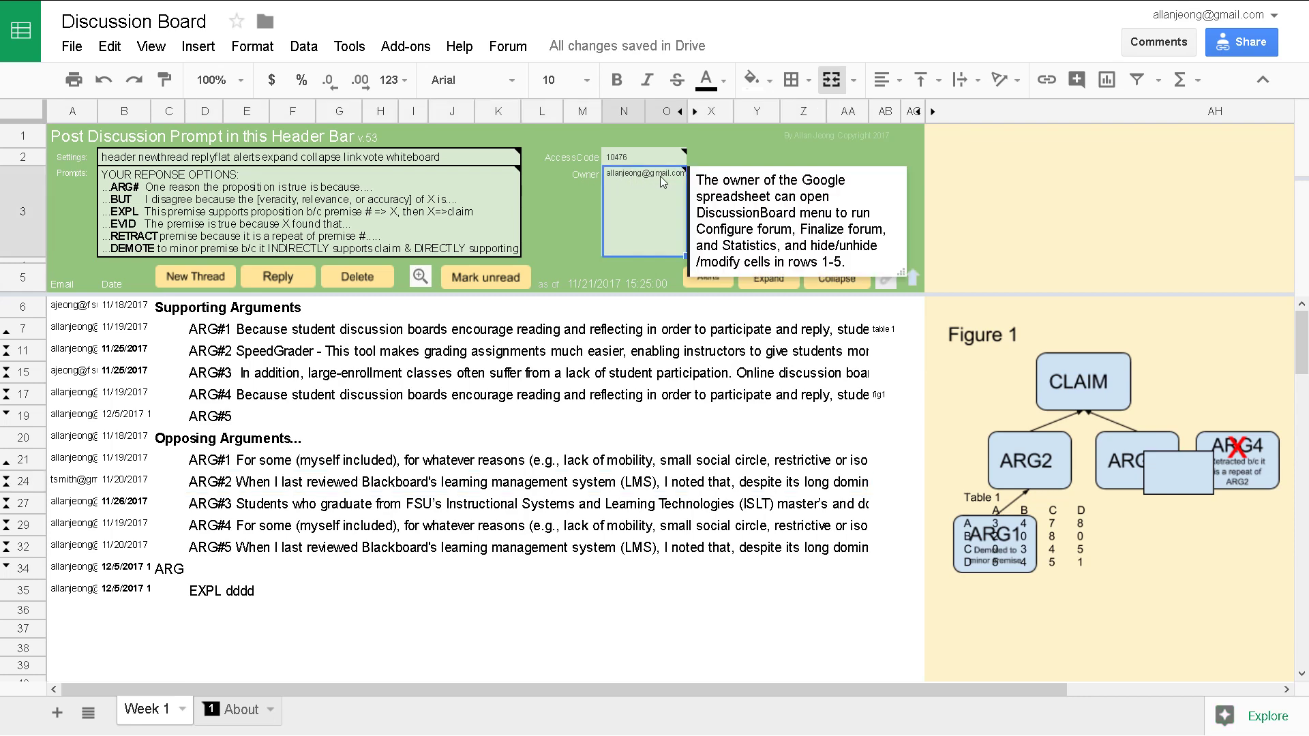